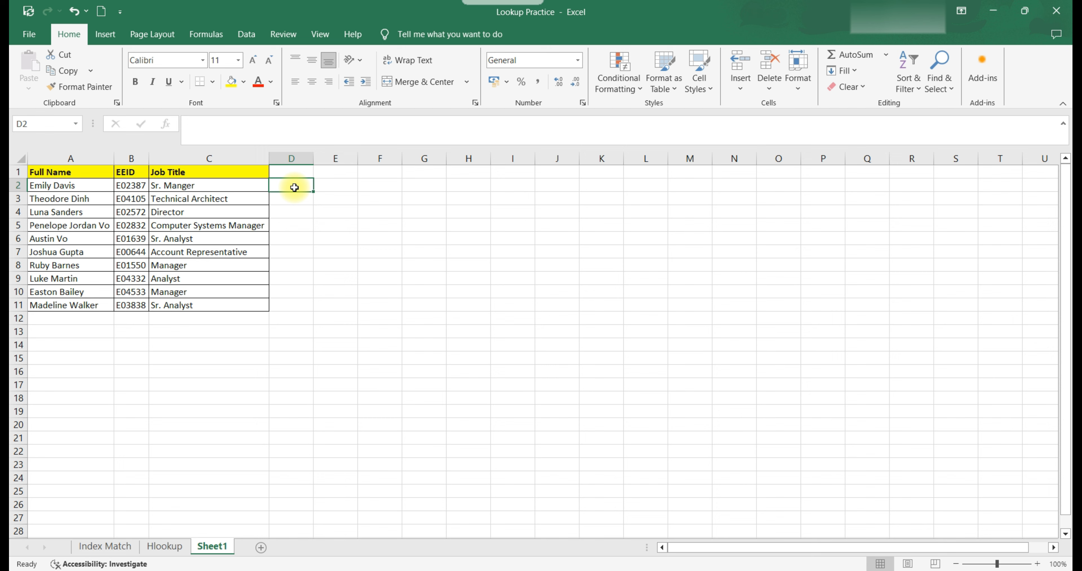
Step: Enter a LEFT formula in D2 that extracts the first 2 characters of B2, and fill it down to D11
{"action": "left_click", "coordinate": [132, 183]}
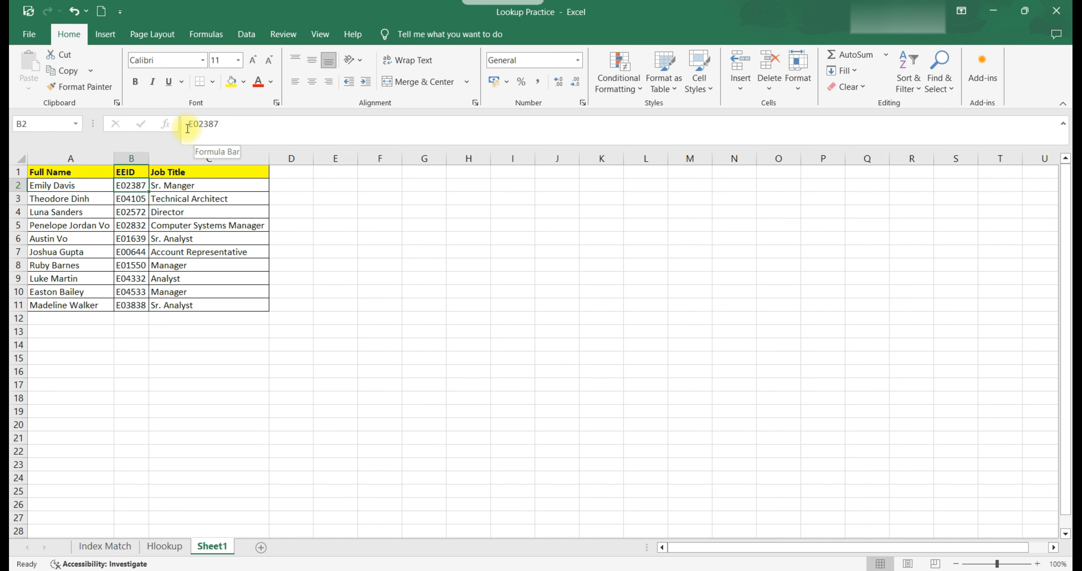
{"action": "left_click_drag", "start_coordinate": [189, 125], "coordinate": [198, 134]}
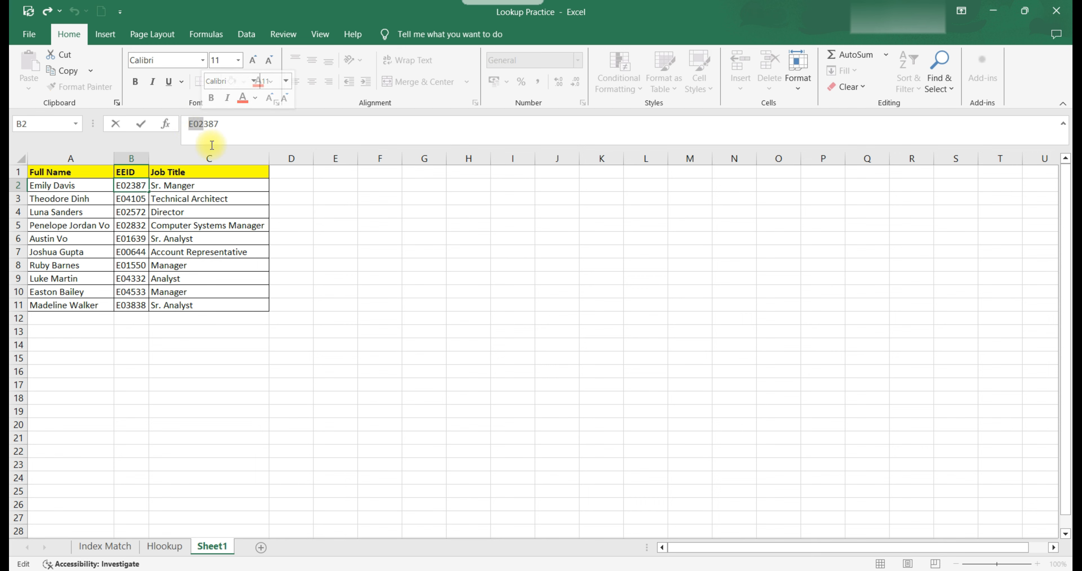
{"action": "left_click", "coordinate": [286, 185]}
{"action": "type", "text": "=LEFT"}
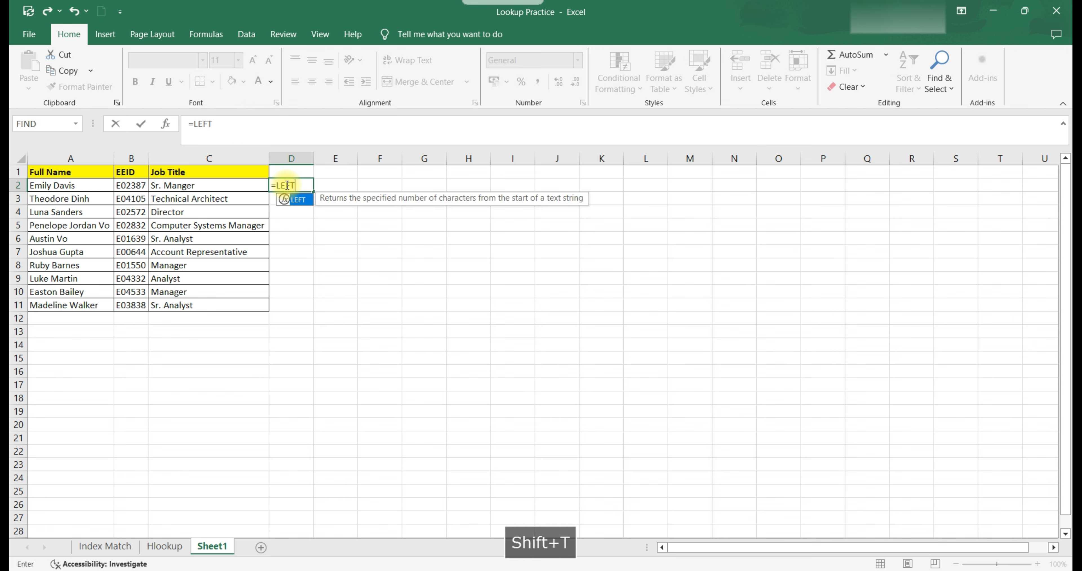
{"action": "key", "text": "Tab"}
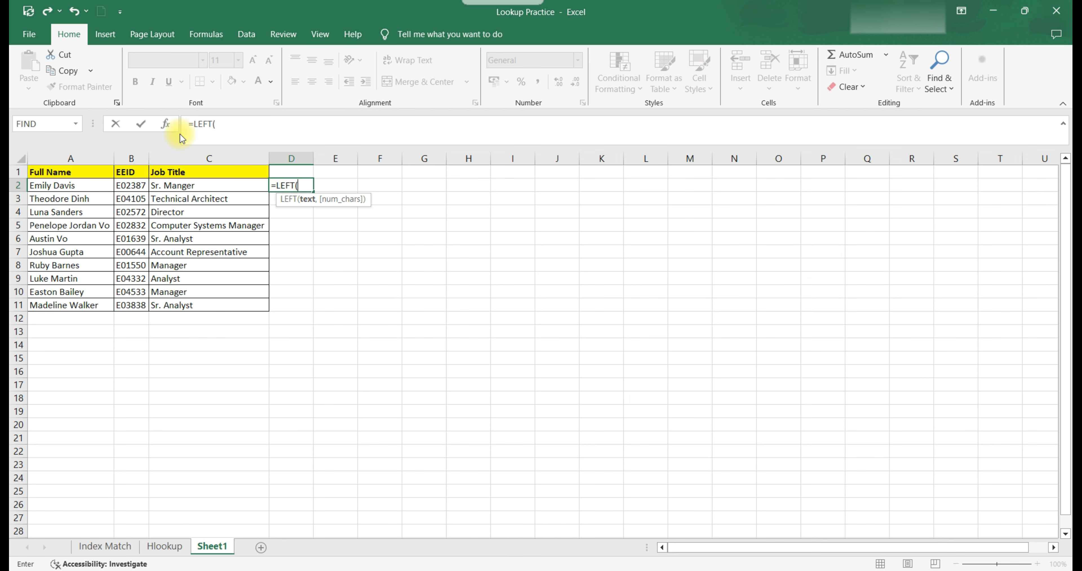
{"action": "left_click", "coordinate": [167, 125]}
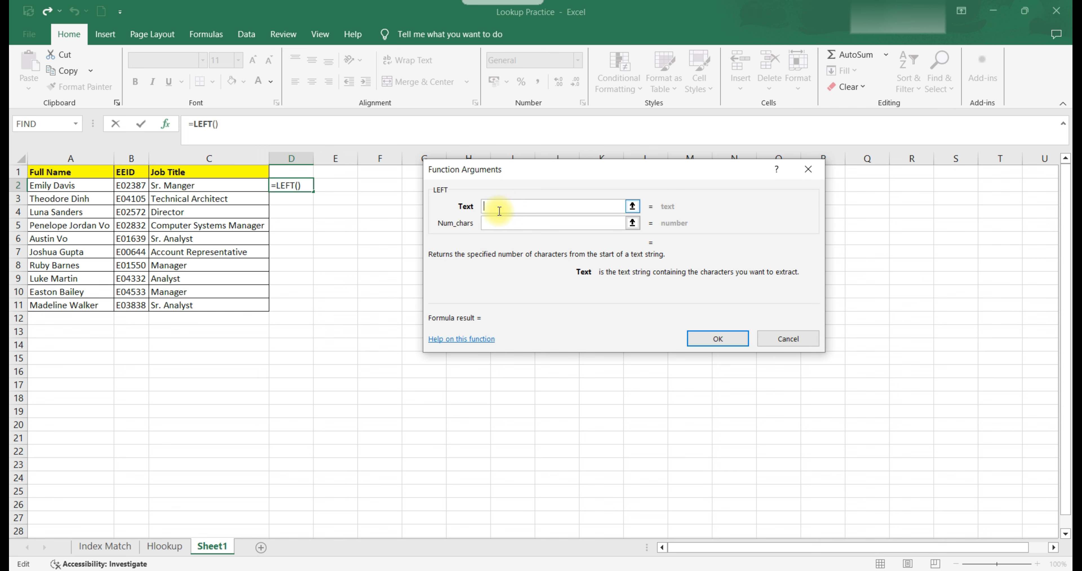
{"action": "left_click", "coordinate": [135, 187]}
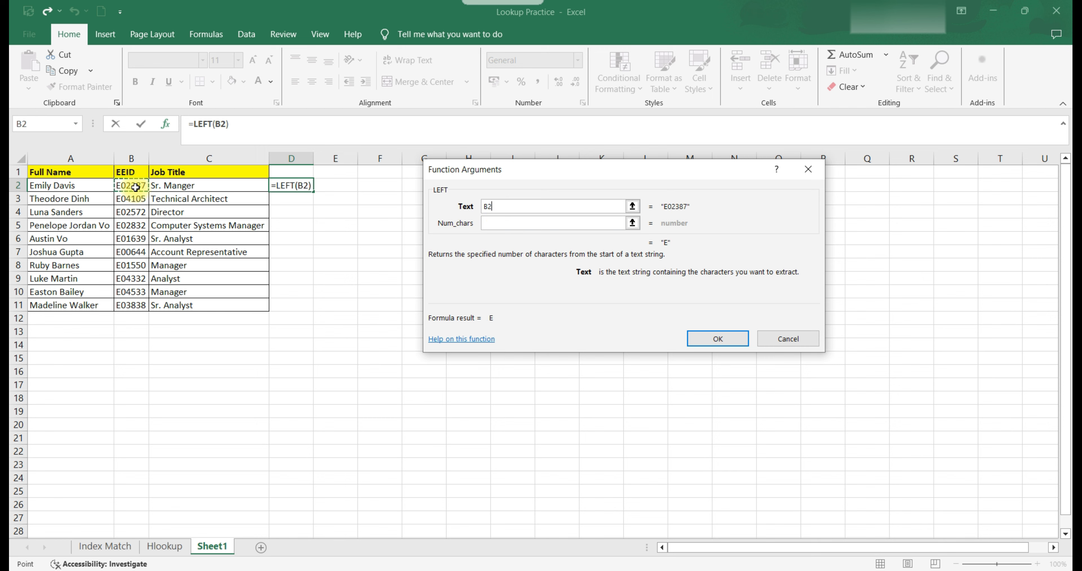
{"action": "left_click", "coordinate": [505, 223]}
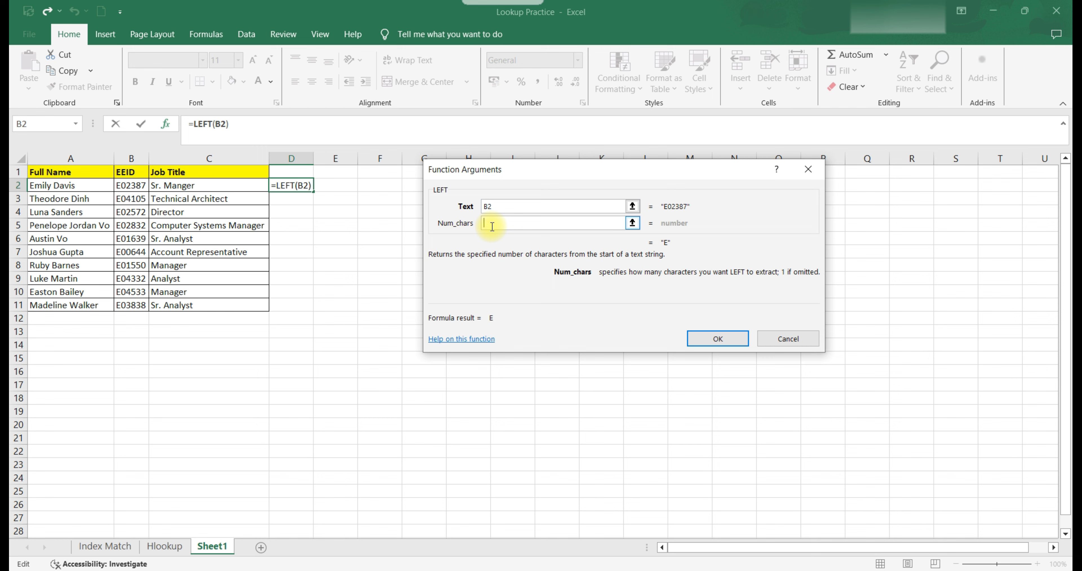
{"action": "type", "text": "2"}
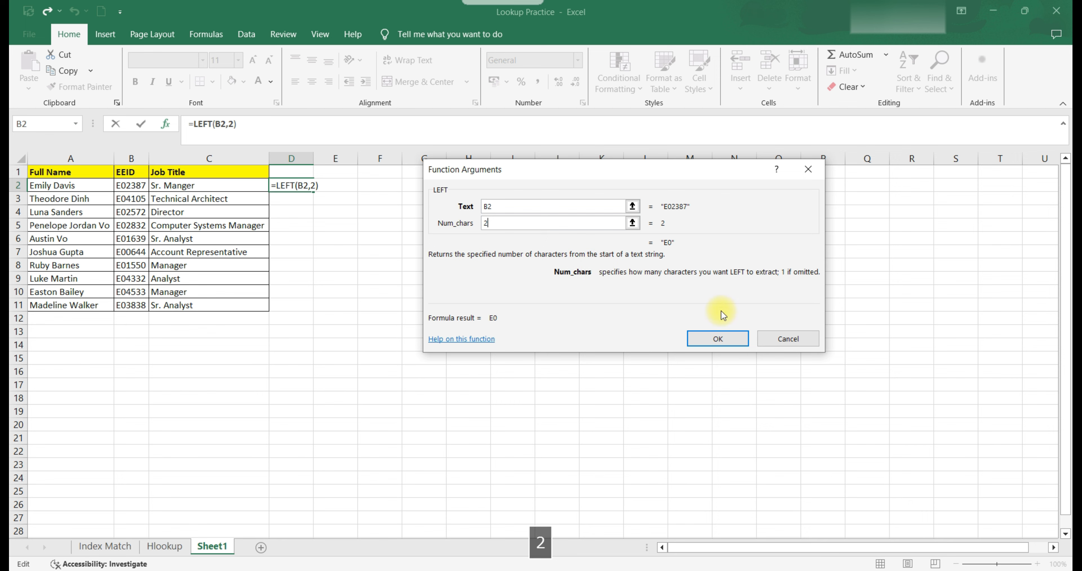
{"action": "left_click", "coordinate": [723, 341]}
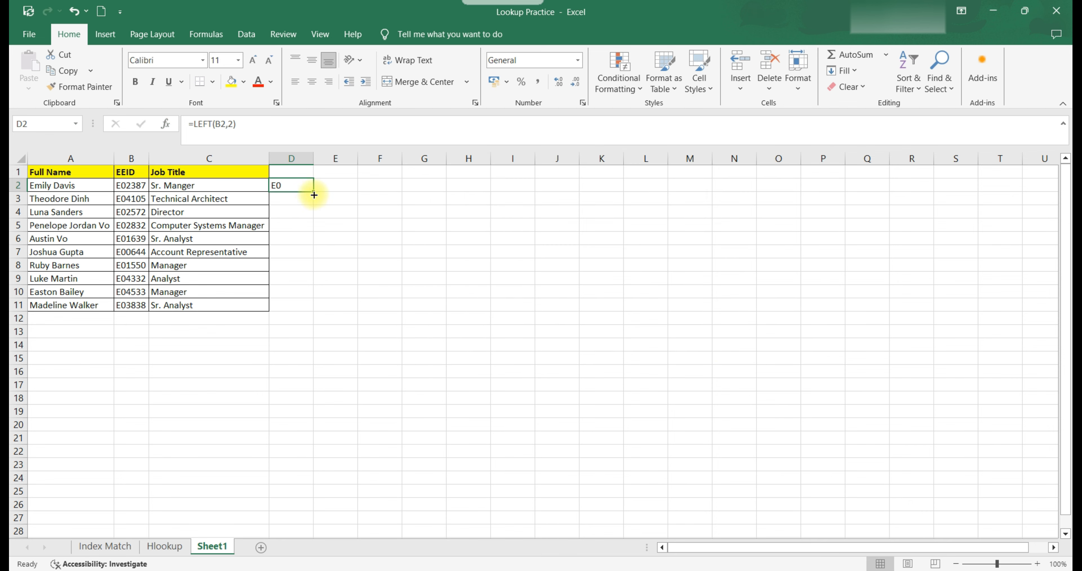
{"action": "left_click_drag", "start_coordinate": [313, 192], "coordinate": [298, 307]}
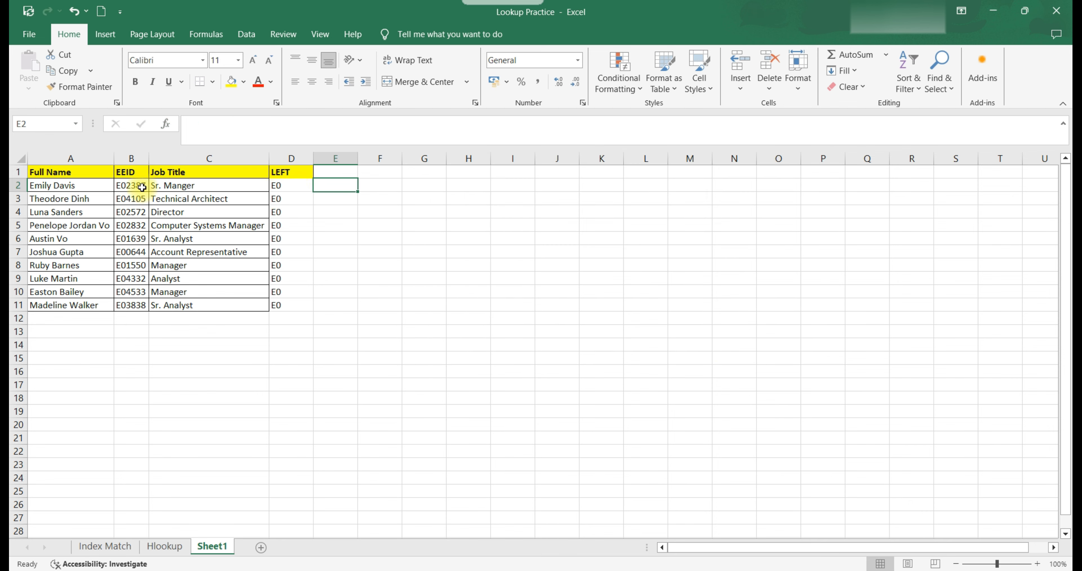
Step: Examine the last two characters of the employee ID in B2
{"action": "left_click", "coordinate": [142, 187]}
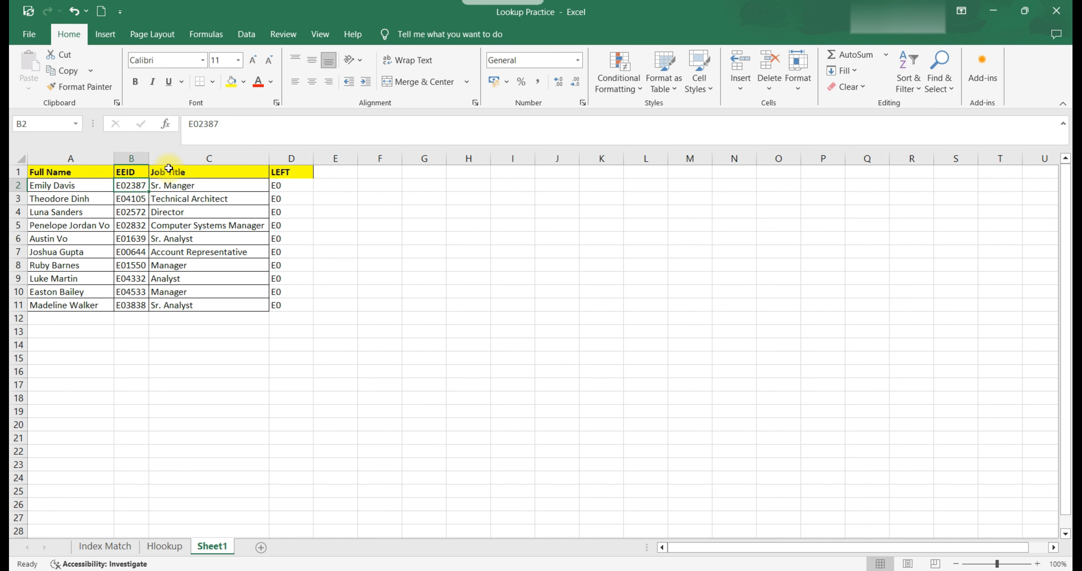
{"action": "left_click_drag", "start_coordinate": [218, 125], "coordinate": [208, 124]}
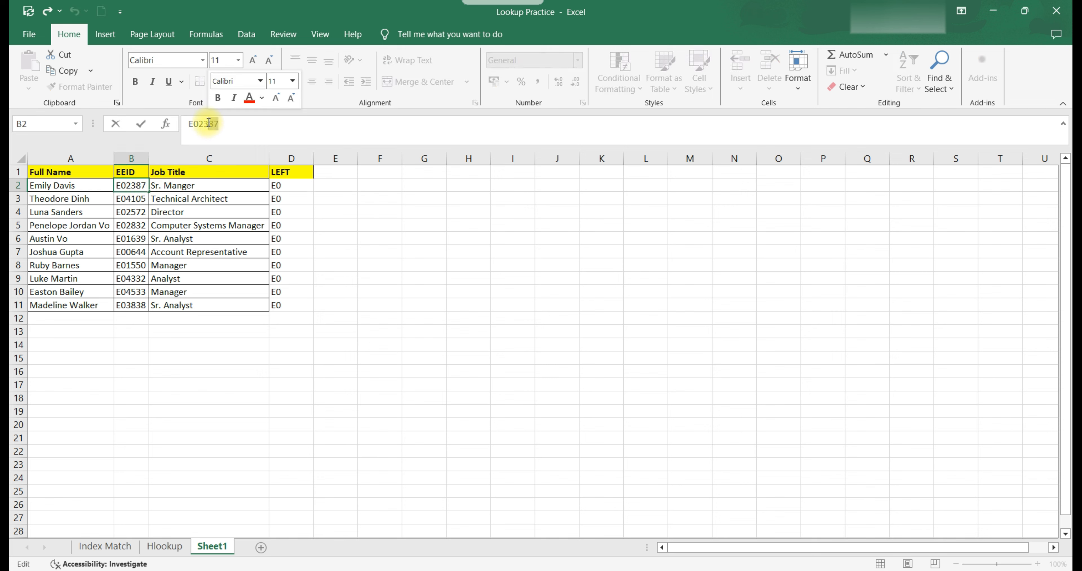
{"action": "left_click", "coordinate": [340, 185]}
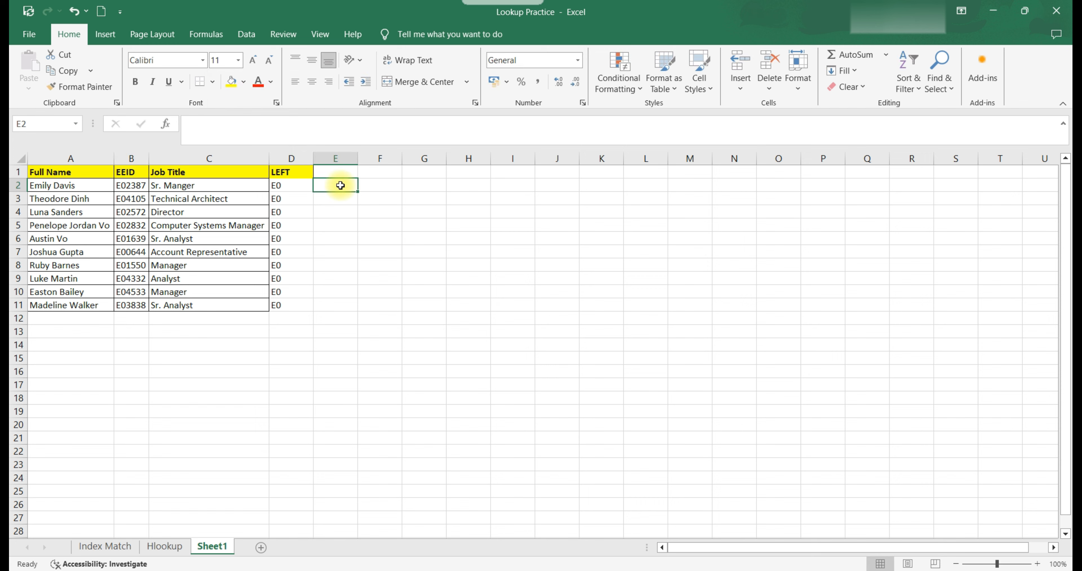
Step: Add the column header RIGHT in cell E1
{"action": "left_click", "coordinate": [339, 172]}
{"action": "type", "text": "RIGHT"}
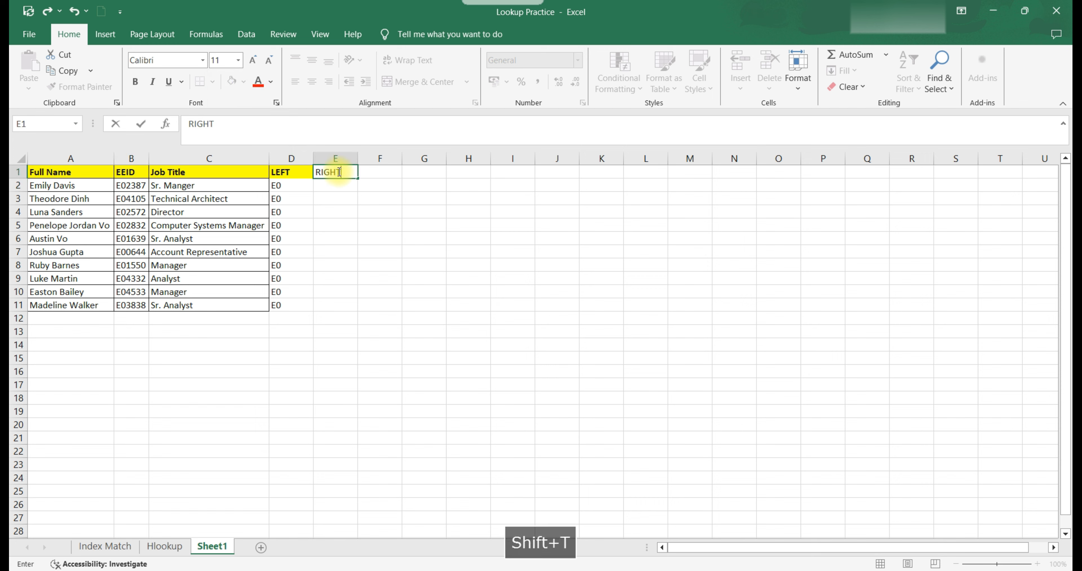
{"action": "key", "text": "Return"}
Step: Enter =RIGHT(B2,2) in E2 and fill the formula down to E11
{"action": "type", "text": "=R"}
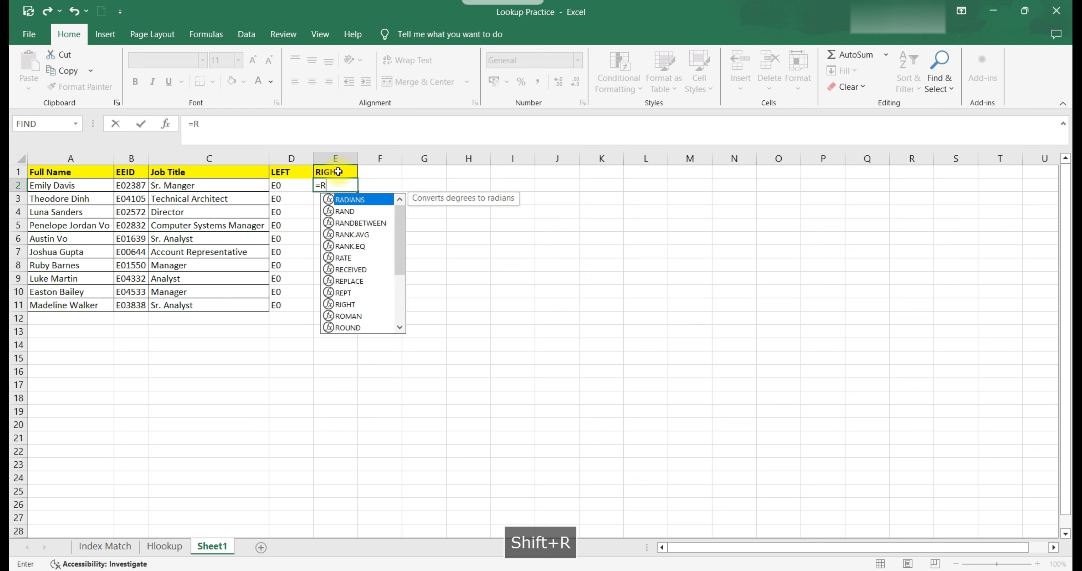
{"action": "type", "text": "IGHT"}
{"action": "key", "text": "Tab"}
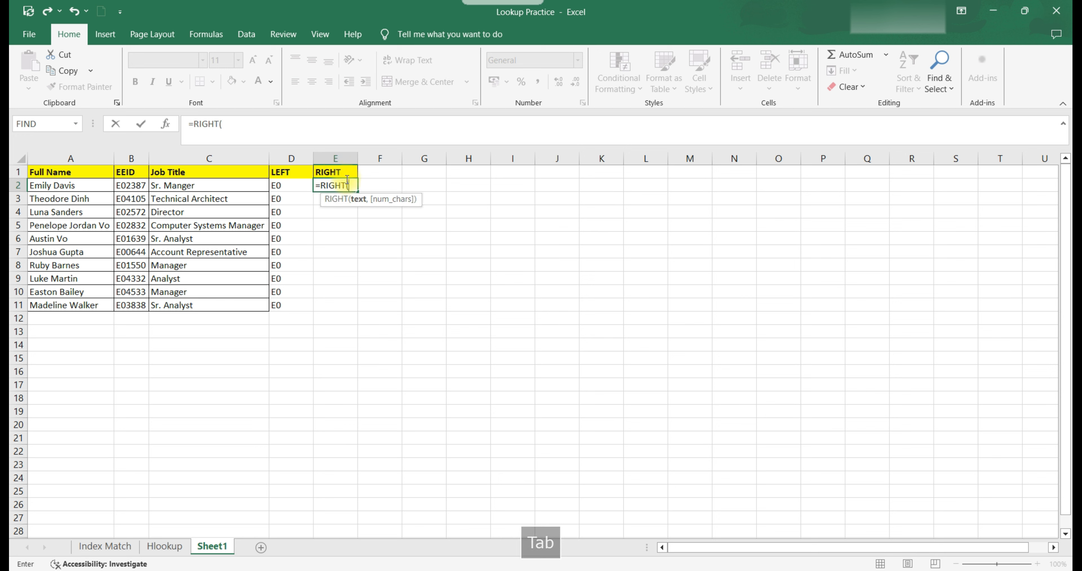
{"action": "left_click", "coordinate": [128, 185]}
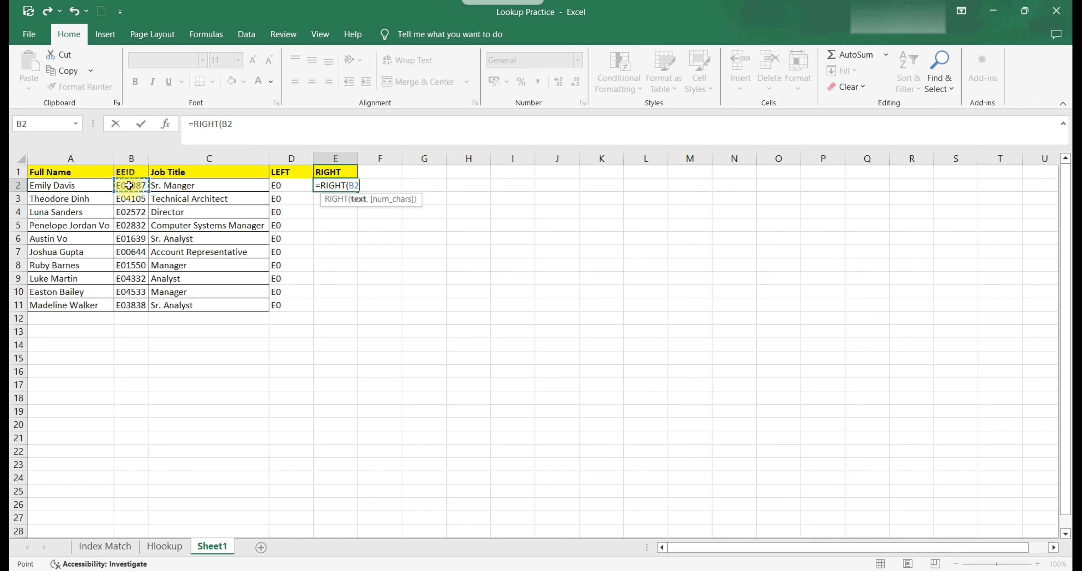
{"action": "type", "text": ","}
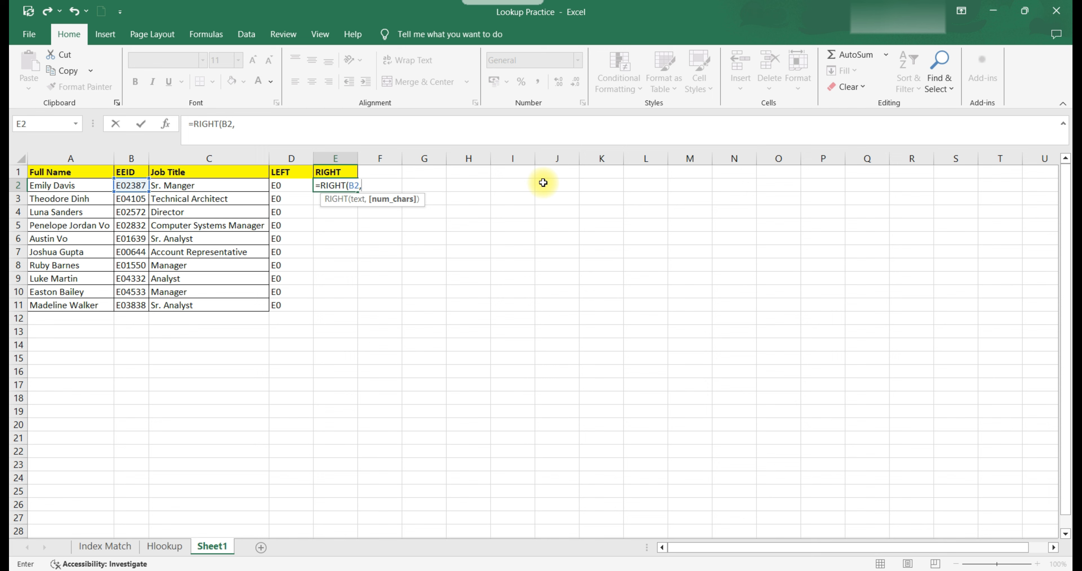
{"action": "type", "text": "2"}
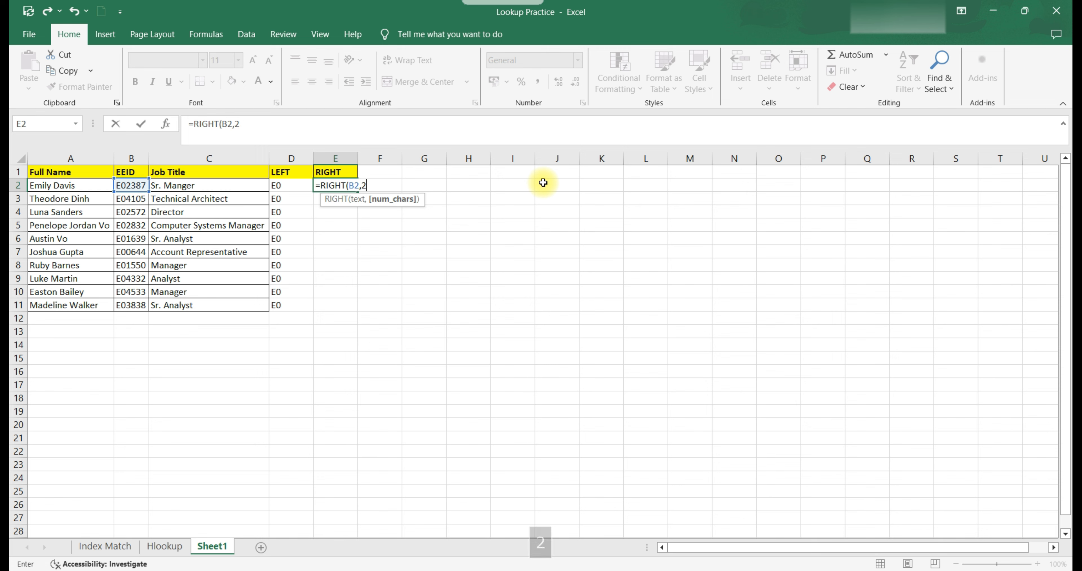
{"action": "type", "text": ")"}
{"action": "key", "text": "Return"}
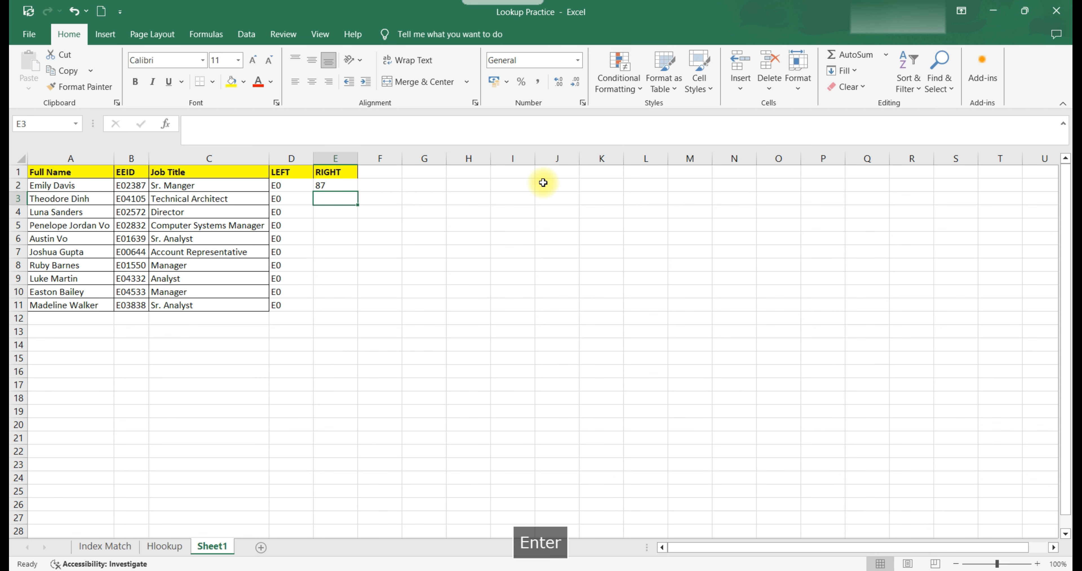
{"action": "left_click", "coordinate": [352, 187]}
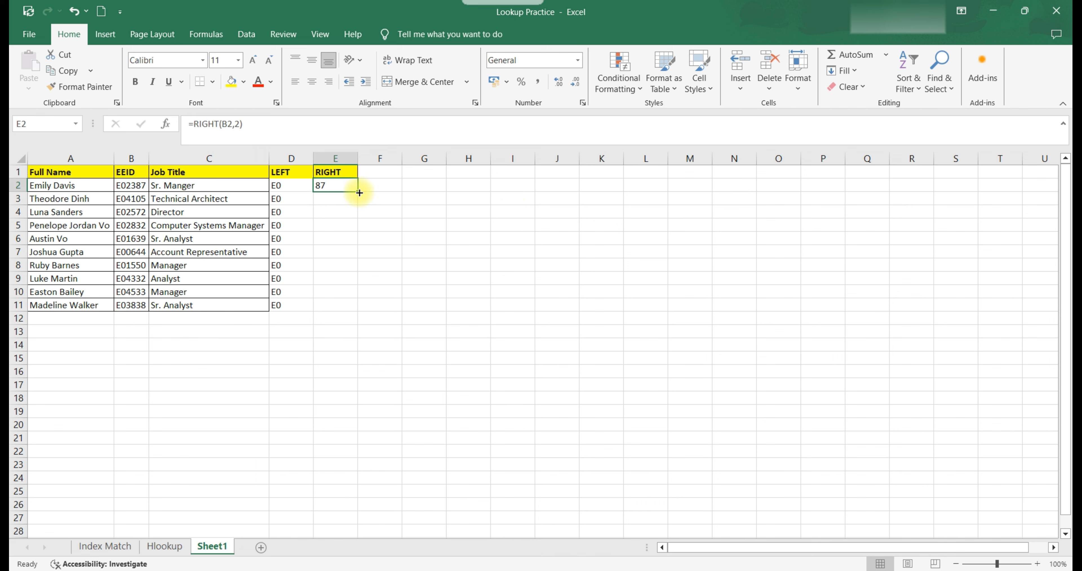
{"action": "left_click_drag", "start_coordinate": [357, 192], "coordinate": [358, 310]}
Step: Examine the two middle characters, starting at the third position, of the employee IDs in B2 and B3
{"action": "left_click", "coordinate": [379, 185]}
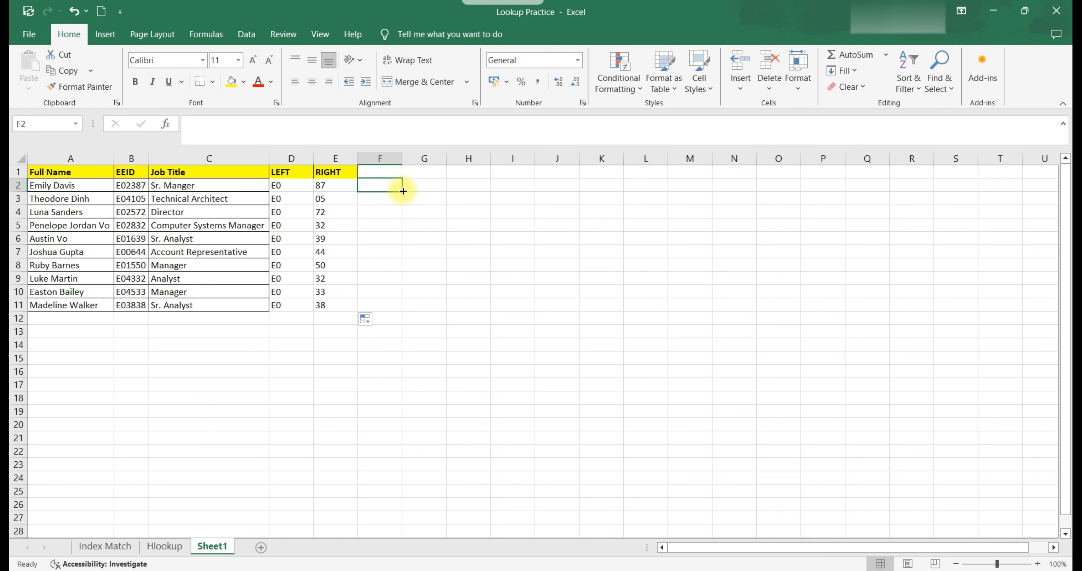
{"action": "left_click", "coordinate": [139, 183]}
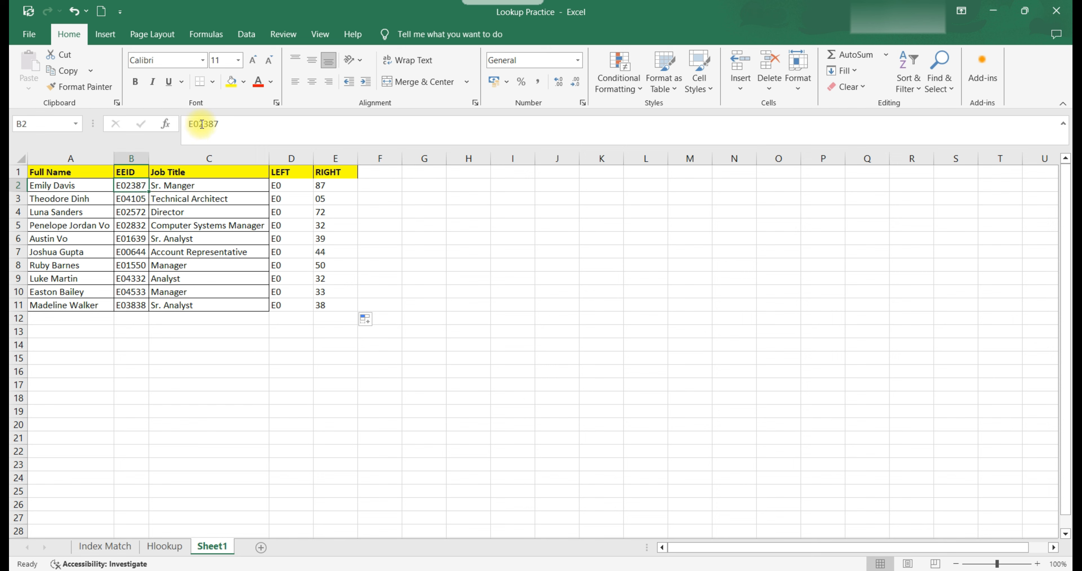
{"action": "left_click_drag", "start_coordinate": [199, 124], "coordinate": [209, 125]}
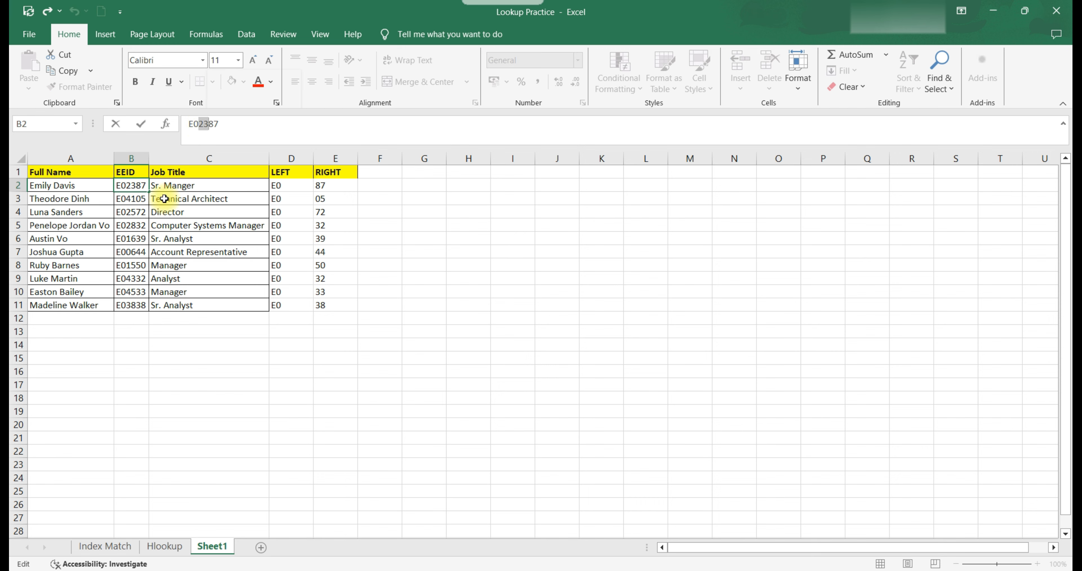
{"action": "left_click", "coordinate": [157, 206]}
{"action": "left_click", "coordinate": [135, 200]}
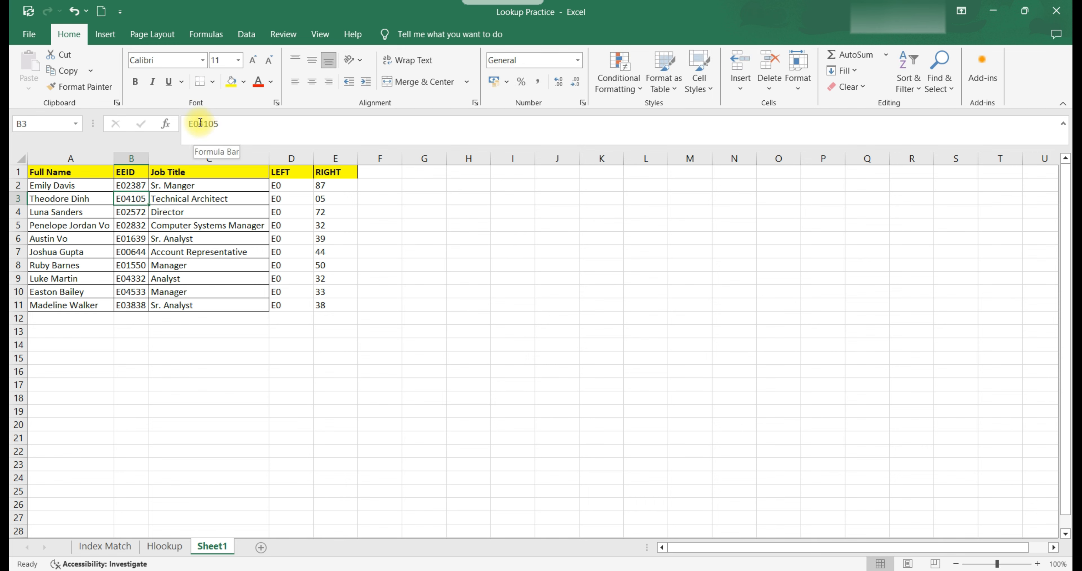
{"action": "left_click_drag", "start_coordinate": [200, 124], "coordinate": [209, 124]}
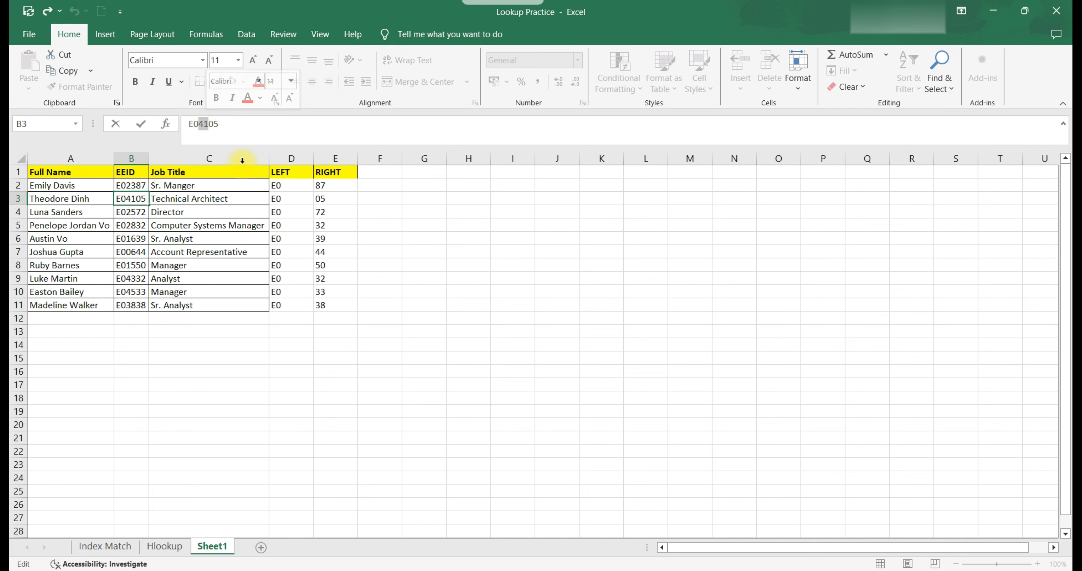
{"action": "left_click", "coordinate": [373, 187]}
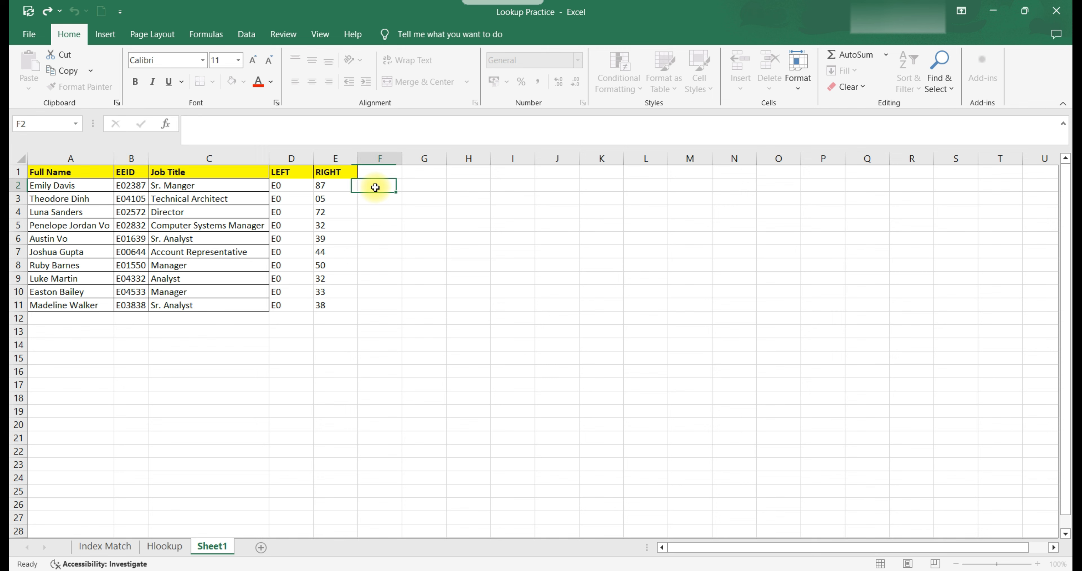
Step: Add the column header MID in cell F1
{"action": "left_click", "coordinate": [374, 173]}
{"action": "type", "text": "MID"}
{"action": "key", "text": "Return"}
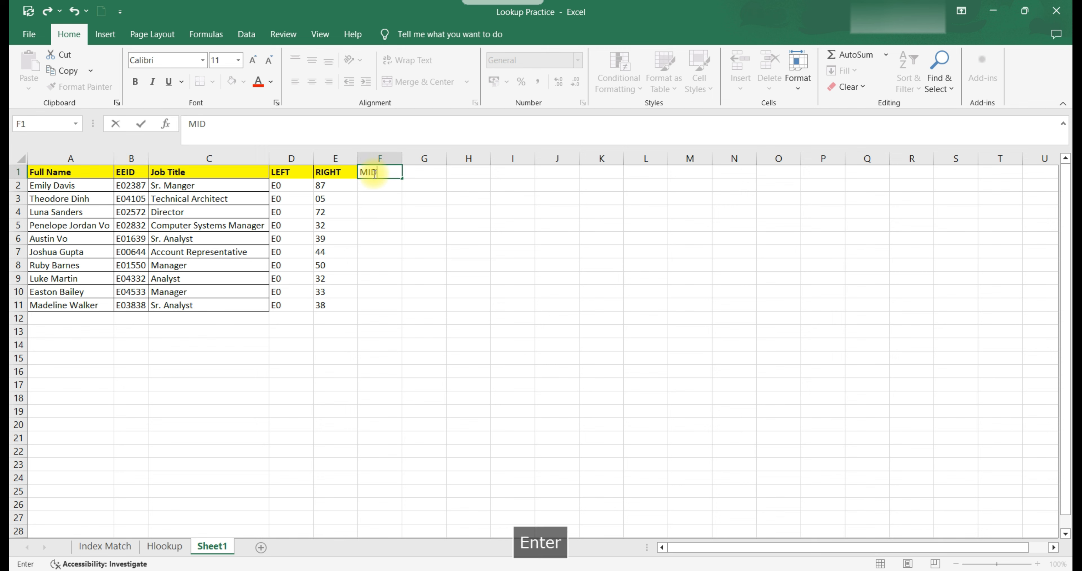
Step: Enter =MID(B2,3,2) in F2 using the function arguments dialog, with B2 as text, start number 3 and 2 characters
{"action": "type", "text": "=MID"}
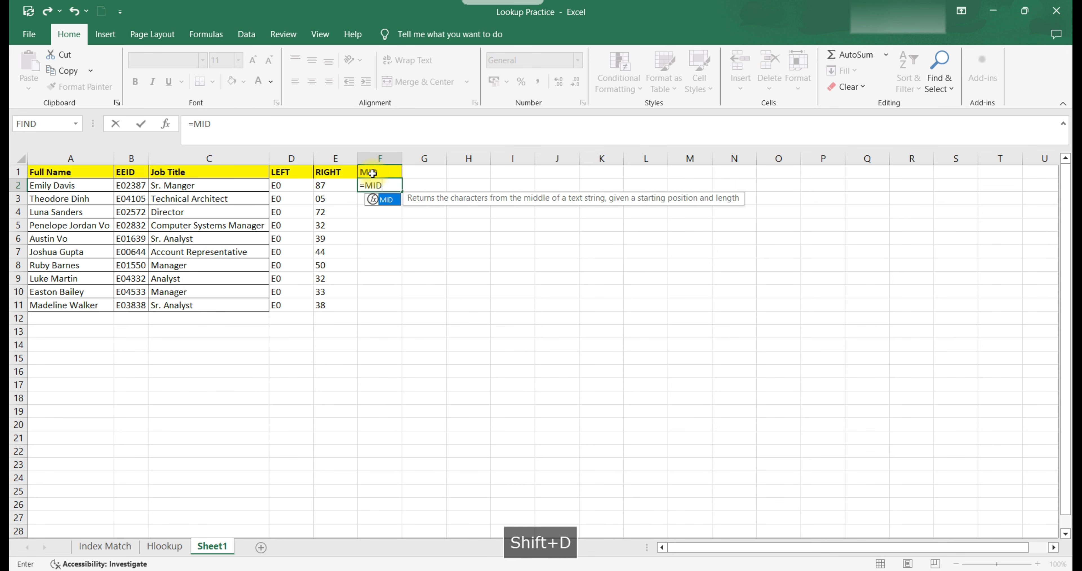
{"action": "key", "text": "Tab"}
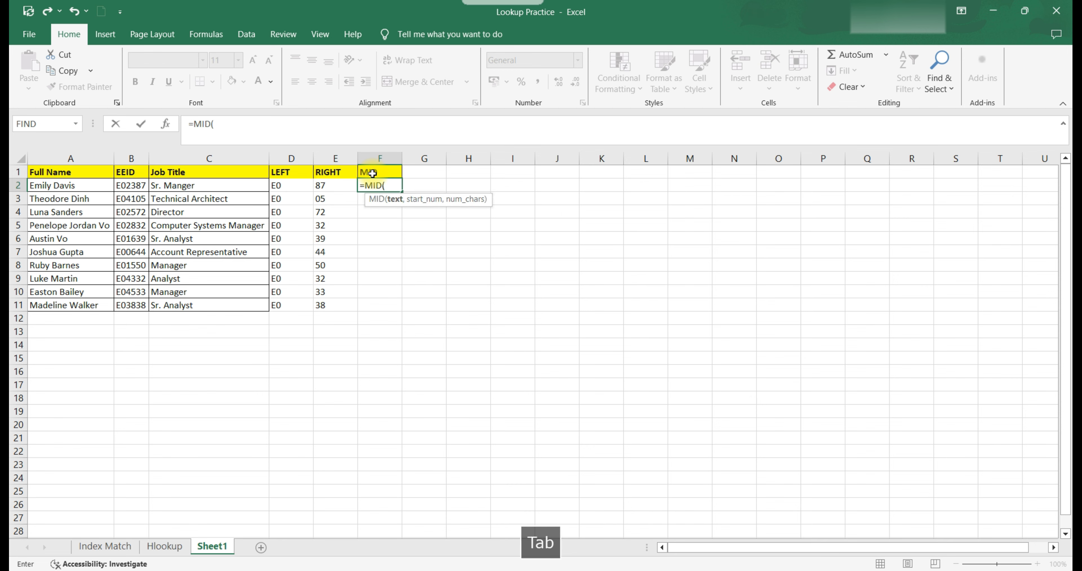
{"action": "left_click", "coordinate": [165, 125]}
{"action": "left_click_drag", "start_coordinate": [552, 161], "coordinate": [495, 263]}
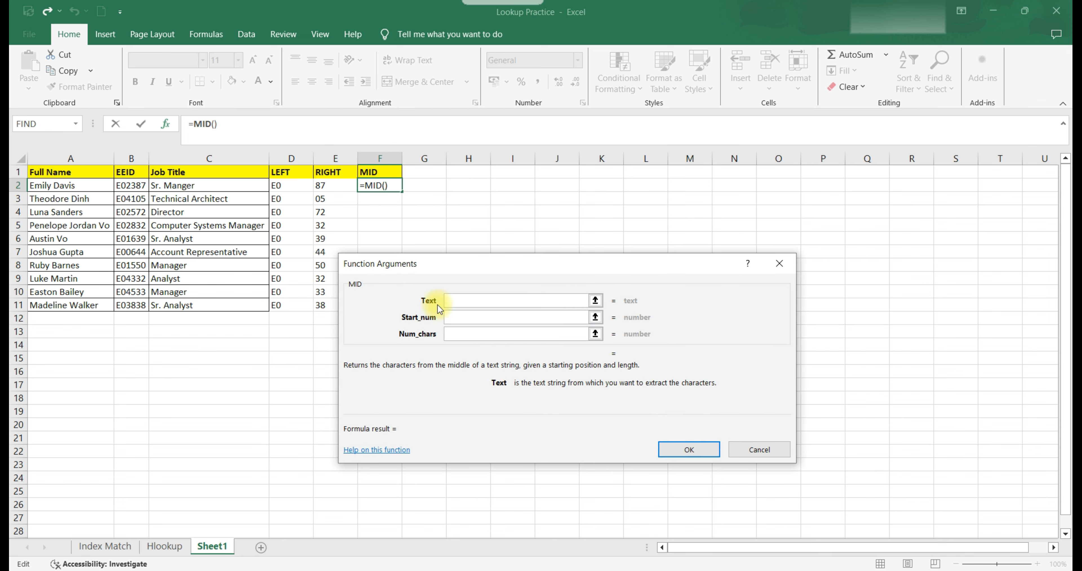
{"action": "left_click", "coordinate": [453, 303]}
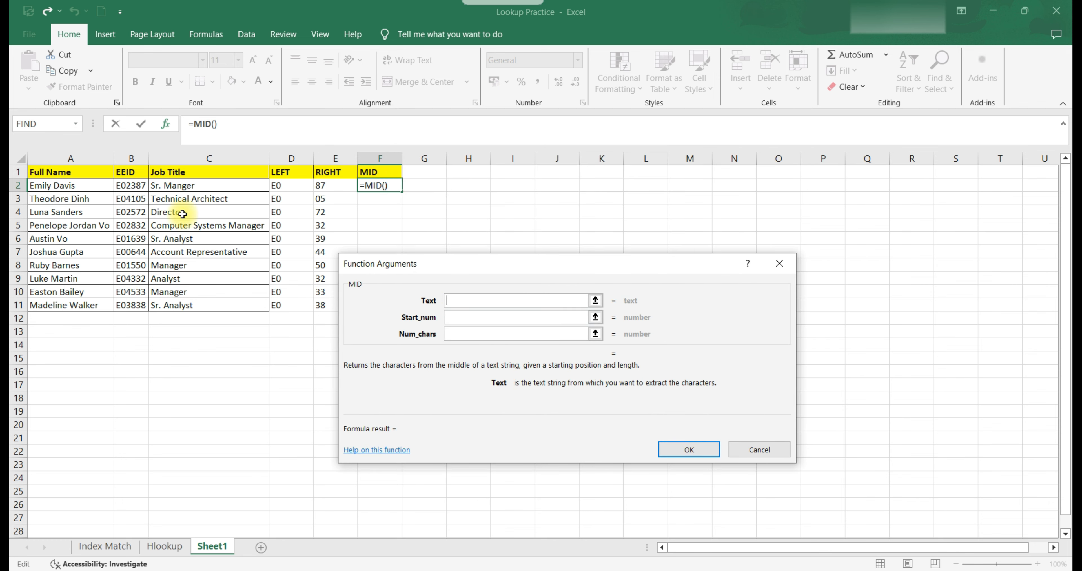
{"action": "left_click", "coordinate": [137, 188]}
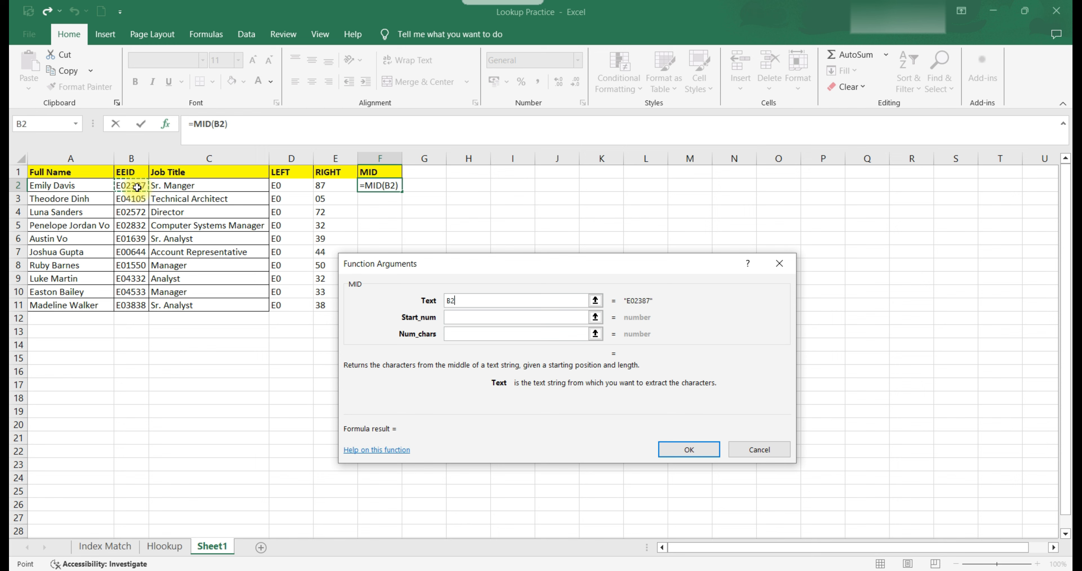
{"action": "left_click", "coordinate": [483, 320]}
{"action": "left_click", "coordinate": [455, 317]}
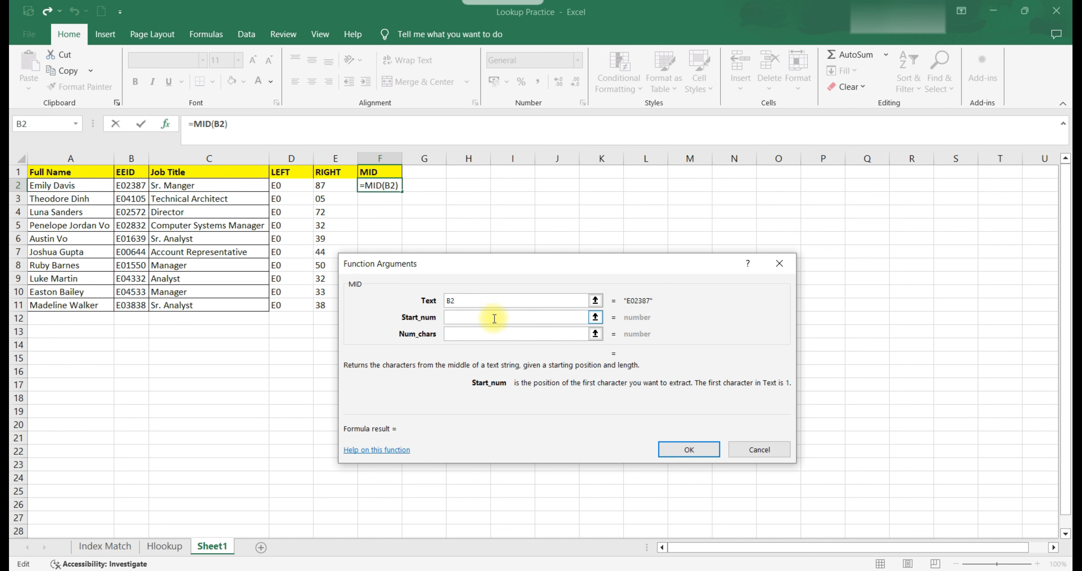
{"action": "type", "text": "3"}
{"action": "left_click", "coordinate": [488, 333]}
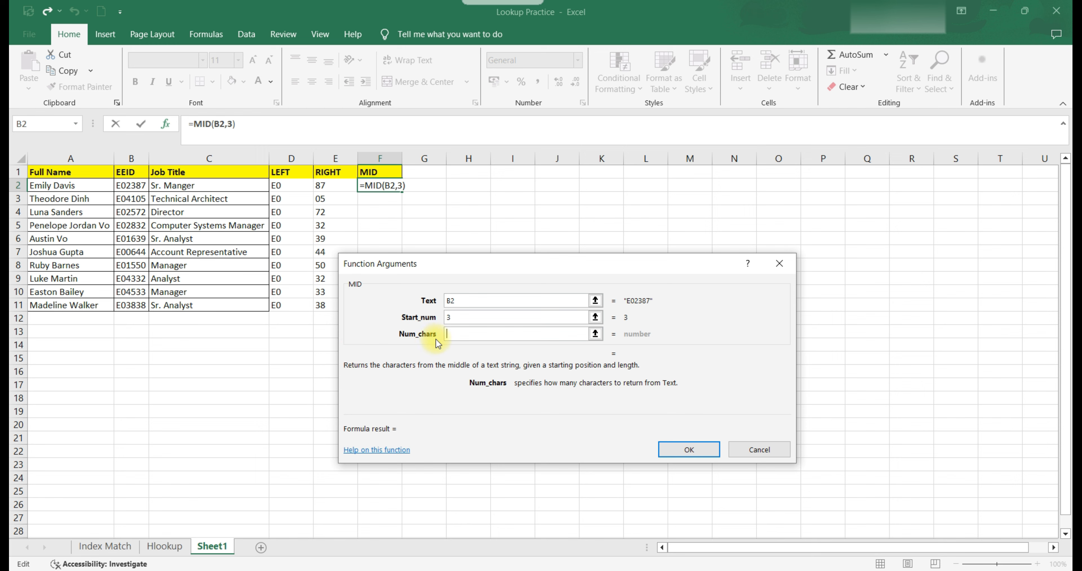
{"action": "type", "text": "2"}
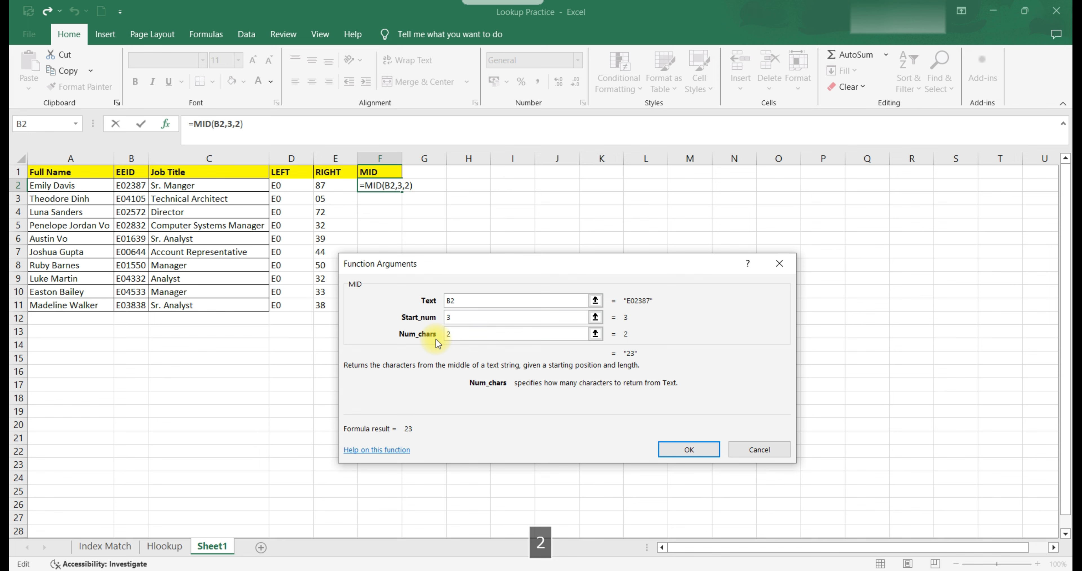
{"action": "left_click", "coordinate": [701, 449]}
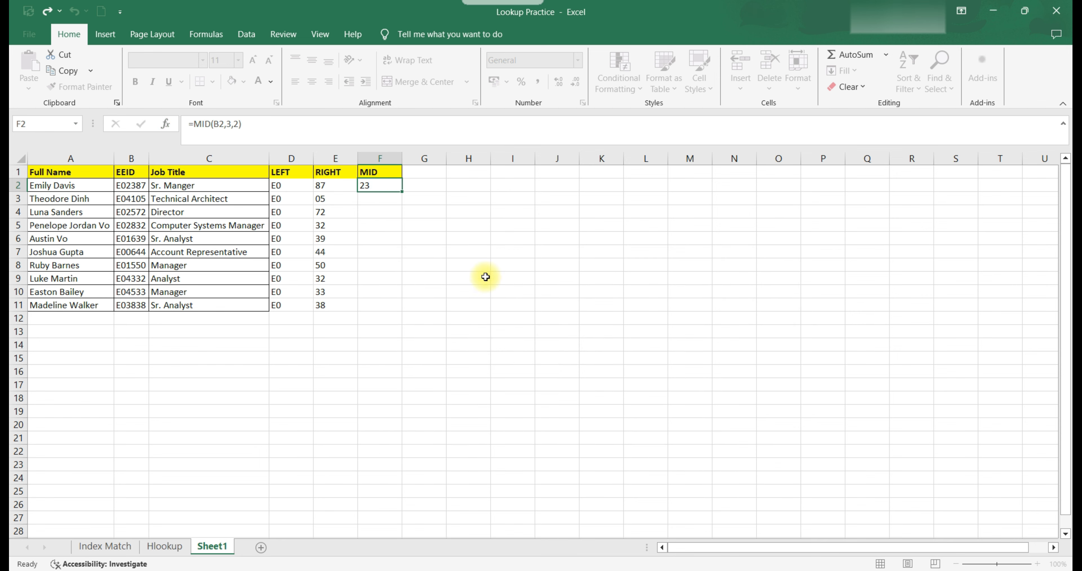
Step: Fill the MID formula down to F11 and check the results against the employee IDs in B2 to B4
{"action": "left_click_drag", "start_coordinate": [402, 191], "coordinate": [403, 311]}
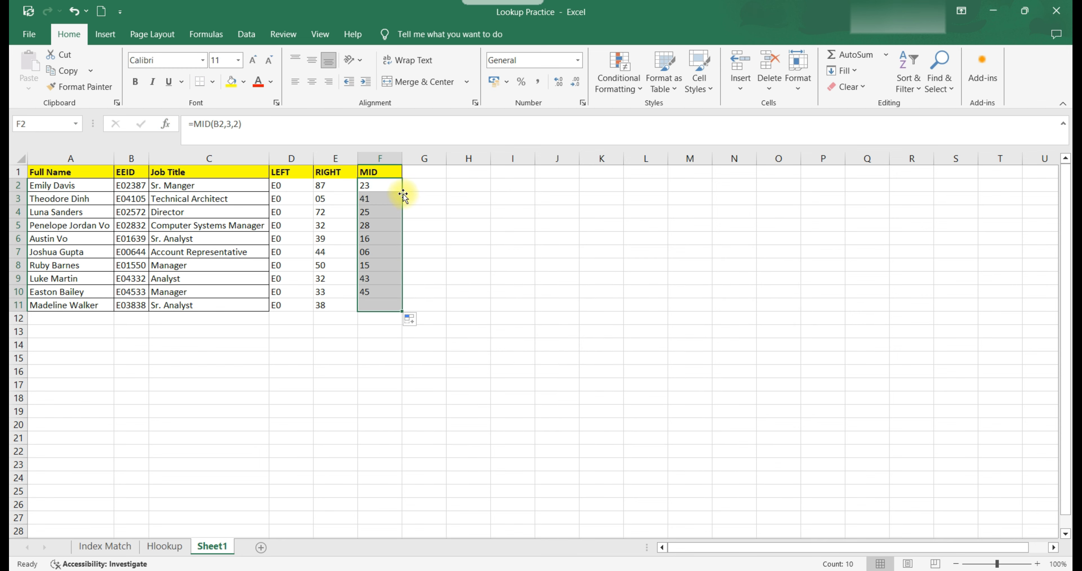
{"action": "left_click", "coordinate": [405, 197]}
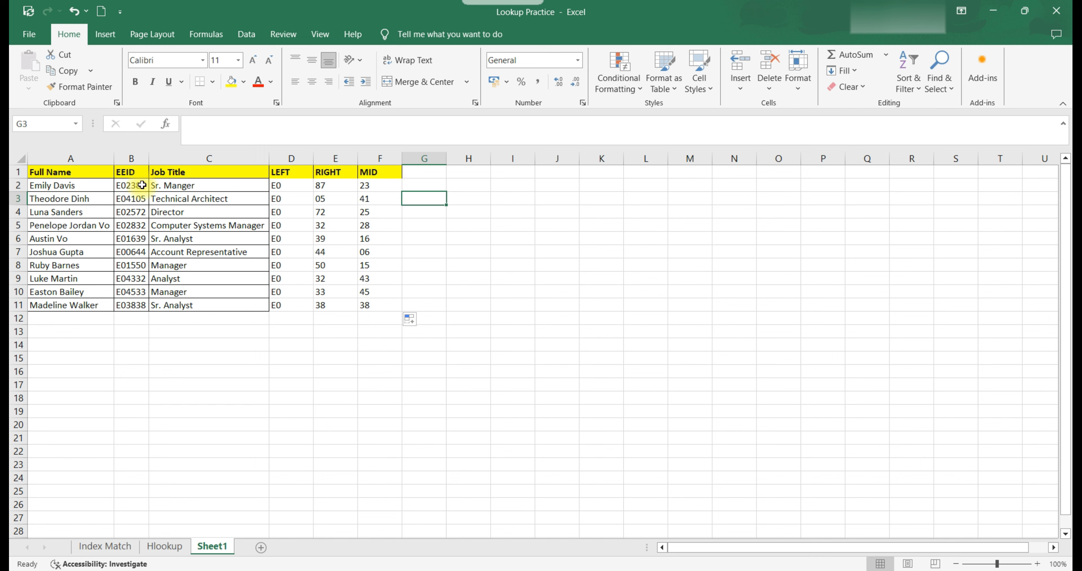
{"action": "left_click", "coordinate": [133, 186]}
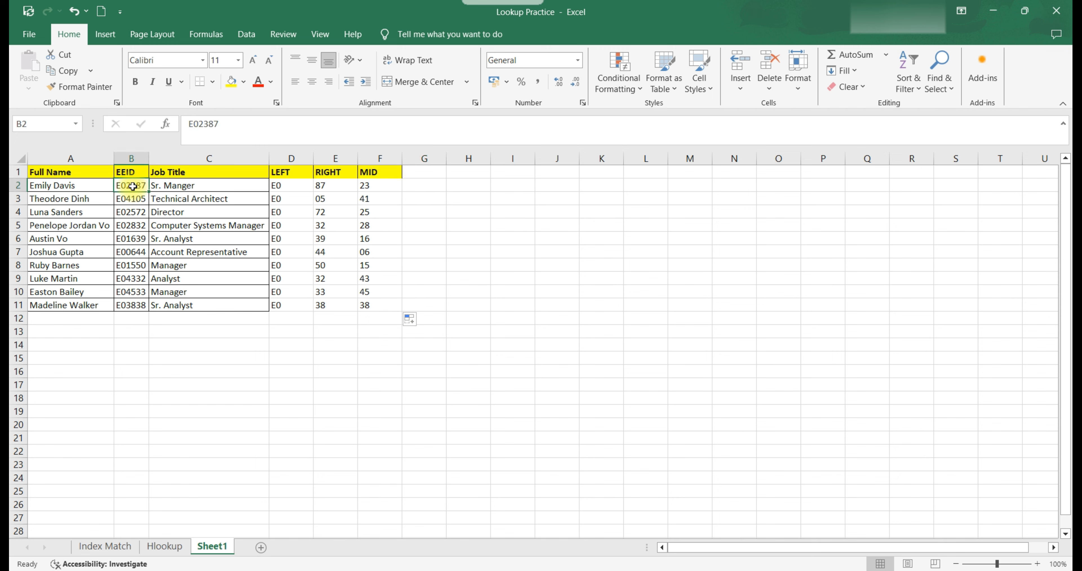
{"action": "left_click", "coordinate": [139, 199]}
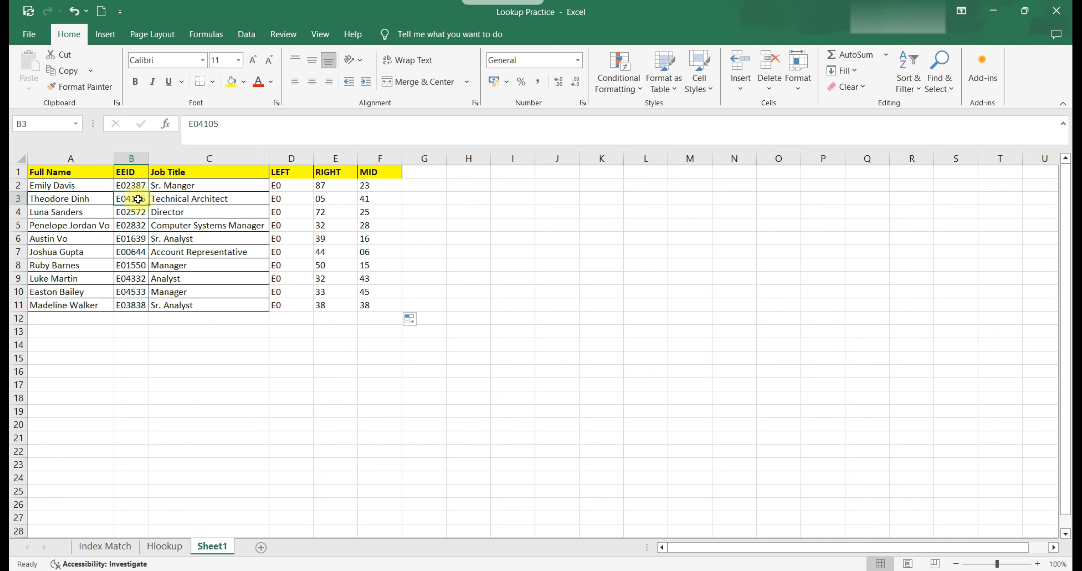
{"action": "left_click", "coordinate": [136, 212]}
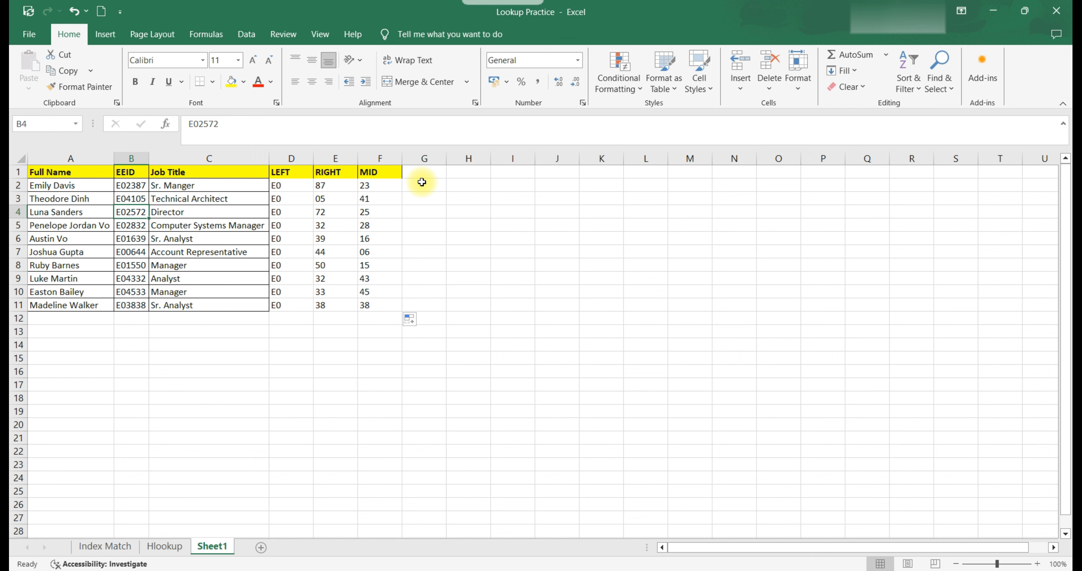
Step: Add the column header Length in cell G1
{"action": "double_click", "coordinate": [425, 173]}
{"action": "type", "text": "L"}
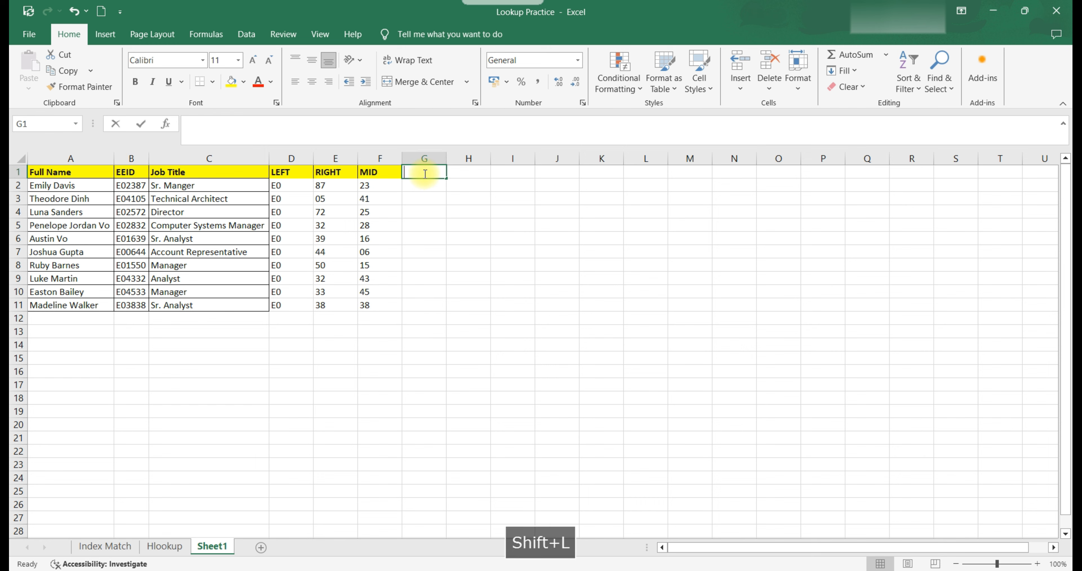
{"action": "type", "text": "ength"}
{"action": "key", "text": "Return"}
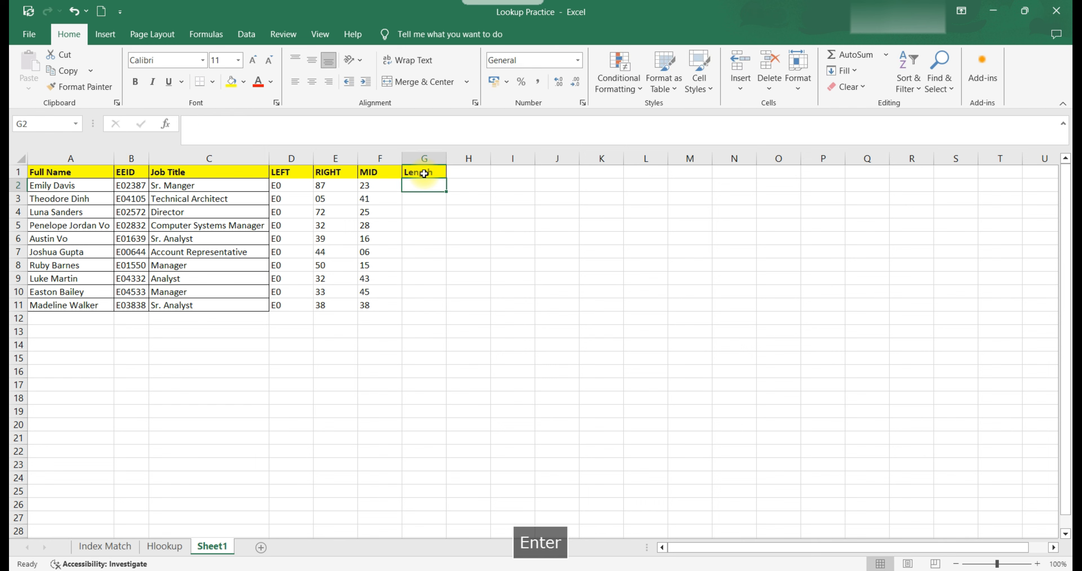
Step: Enter =LEN(B2) in G2 and fill the formula down to G11
{"action": "type", "text": "=LEN"}
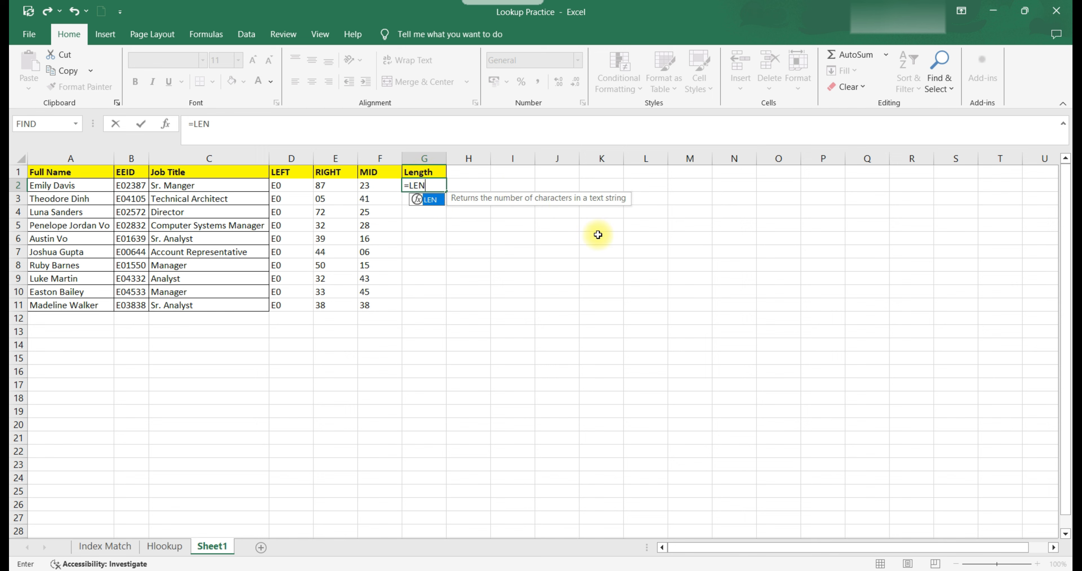
{"action": "key", "text": "Tab"}
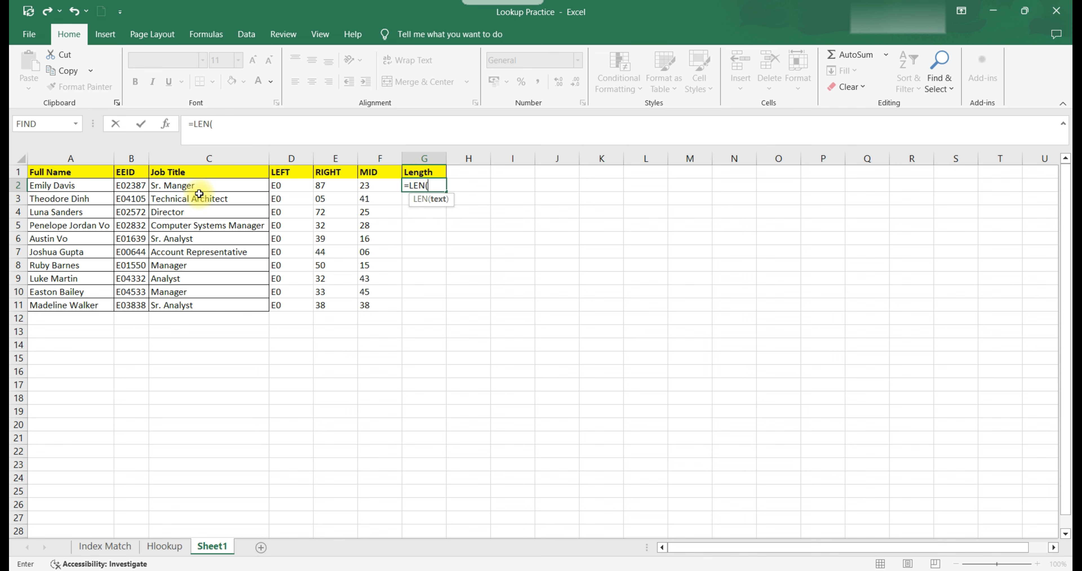
{"action": "left_click", "coordinate": [133, 186]}
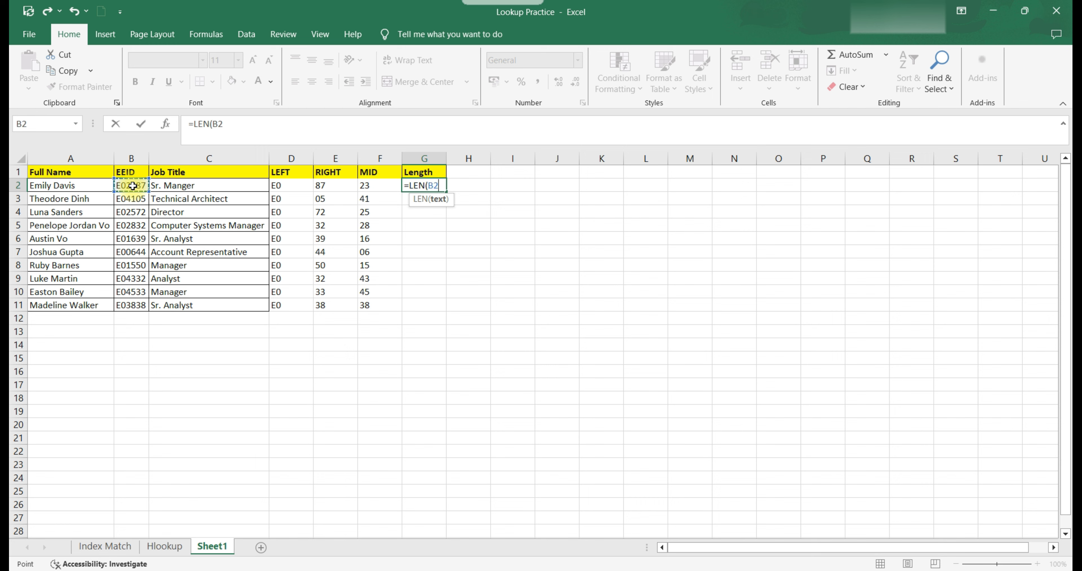
{"action": "type", "text": ")"}
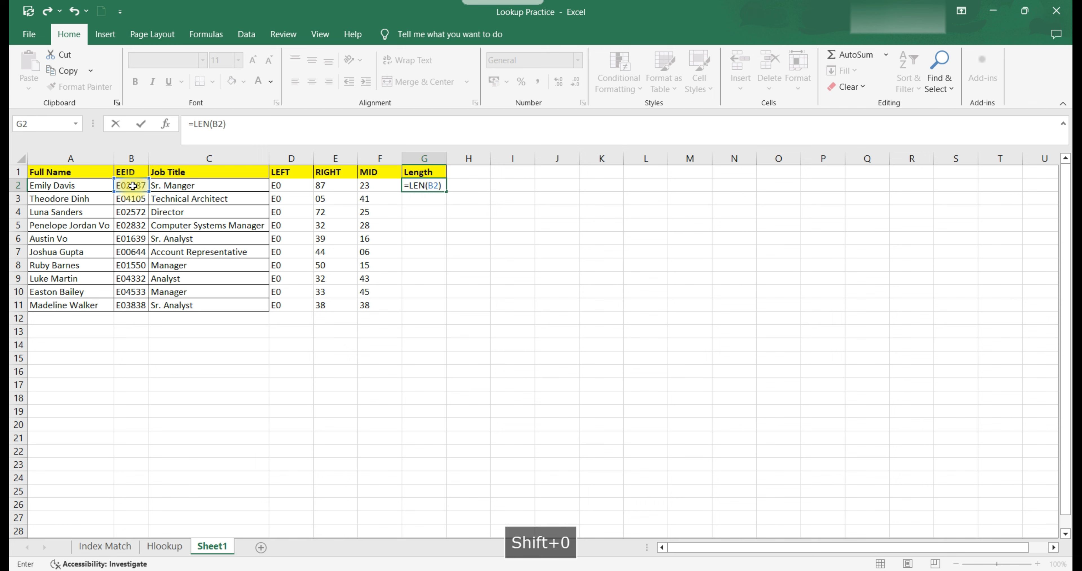
{"action": "key", "text": "Return"}
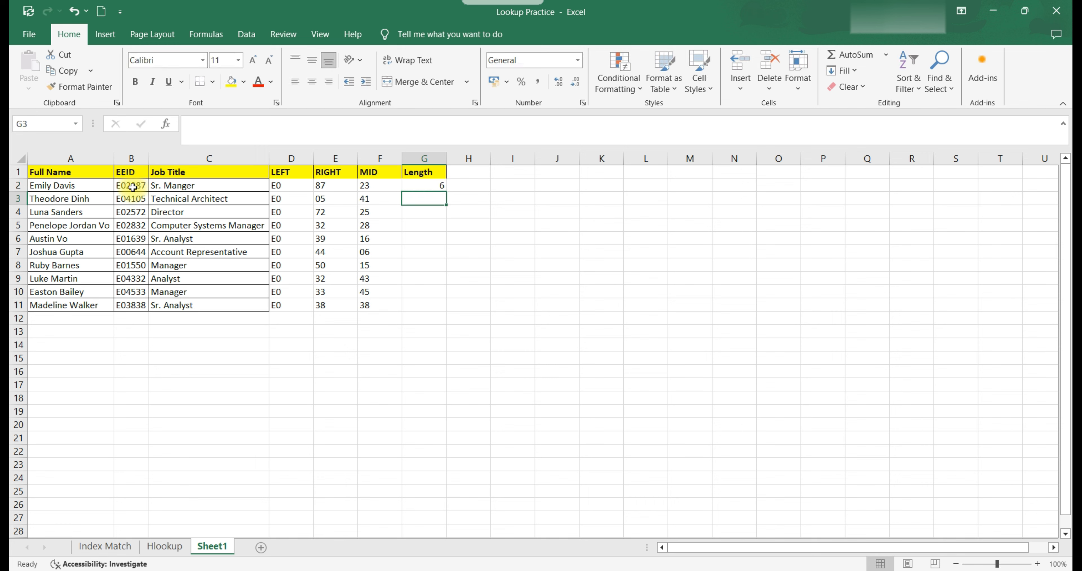
{"action": "left_click", "coordinate": [424, 182]}
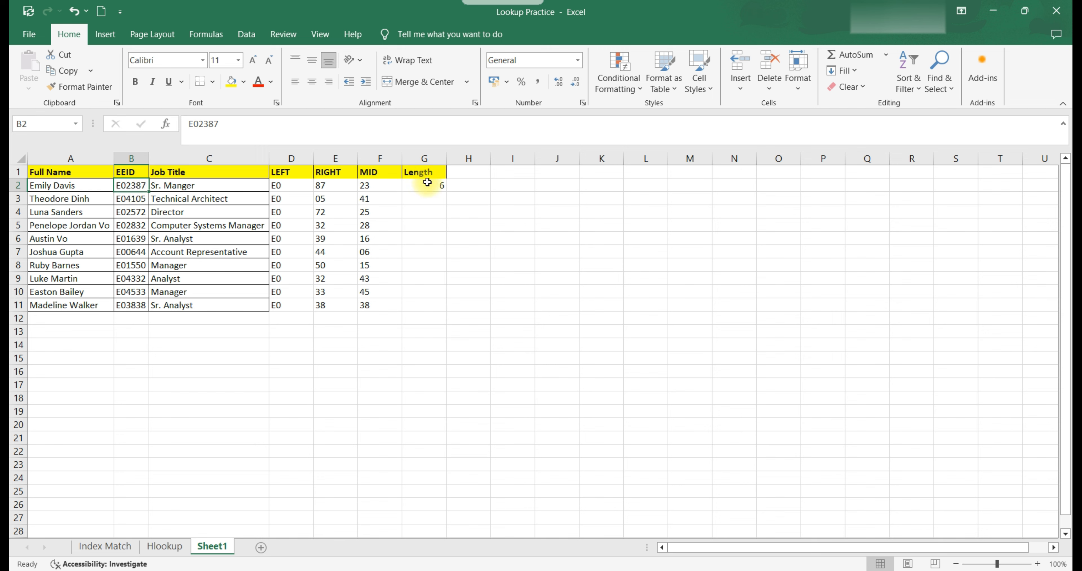
{"action": "double_click", "coordinate": [446, 191]}
{"action": "left_click", "coordinate": [477, 193]}
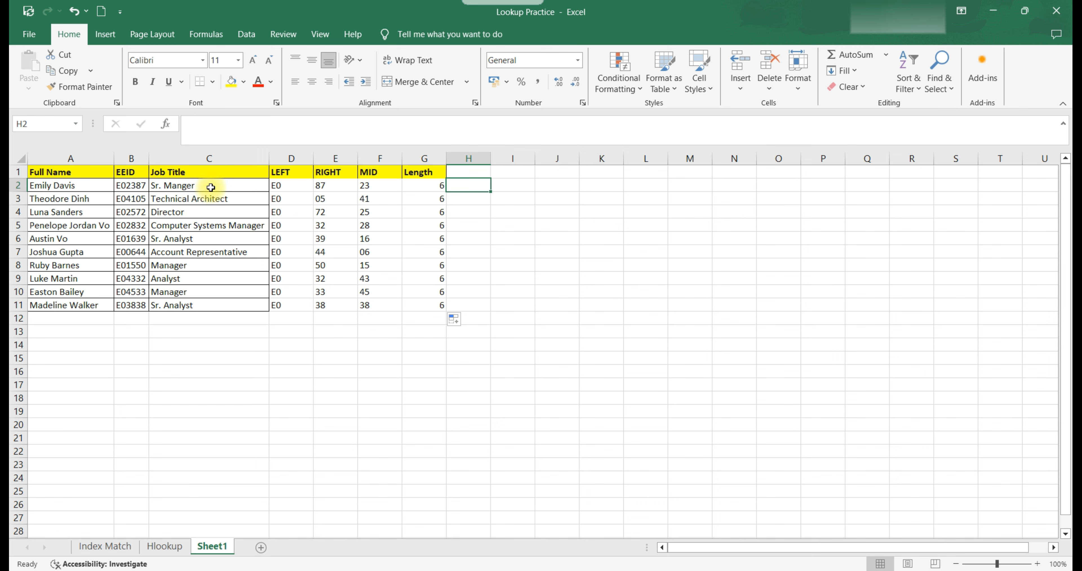
Step: Inspect the characters of the employee ID in B2 and add the column header Search in cell H1
{"action": "double_click", "coordinate": [131, 185]}
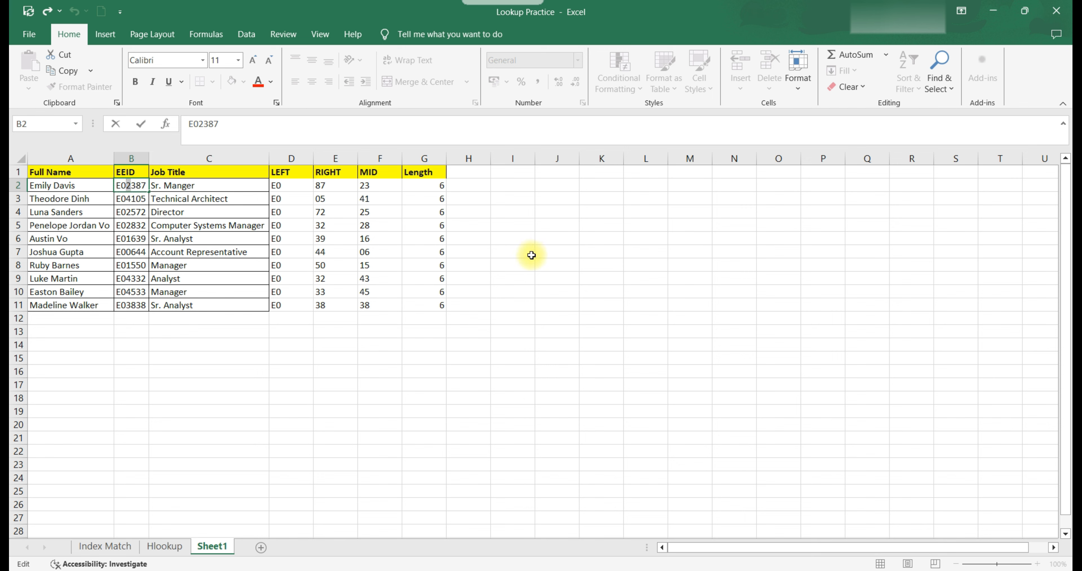
{"action": "left_click", "coordinate": [475, 183]}
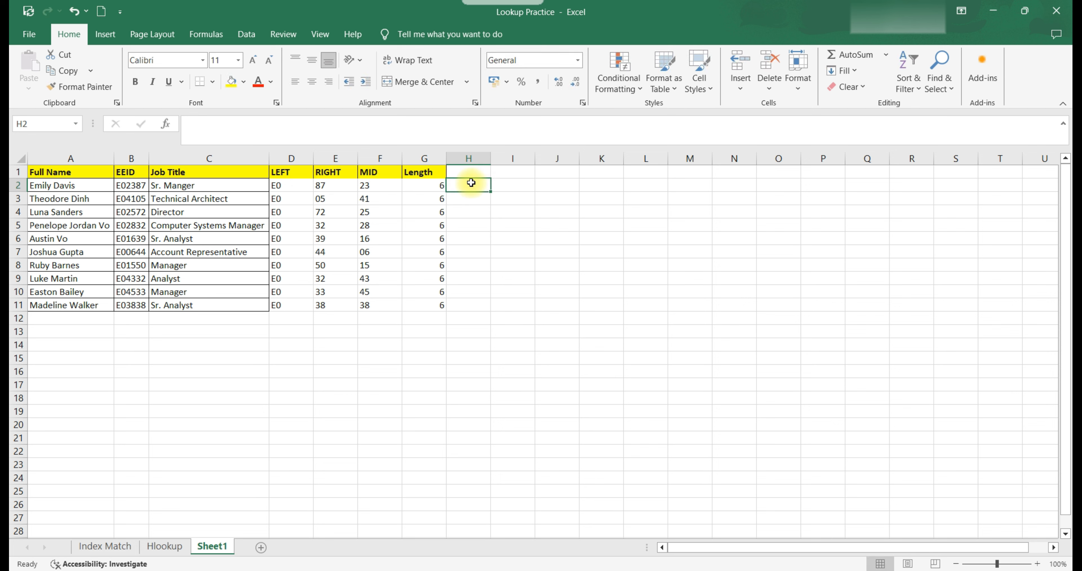
{"action": "left_click", "coordinate": [460, 170]}
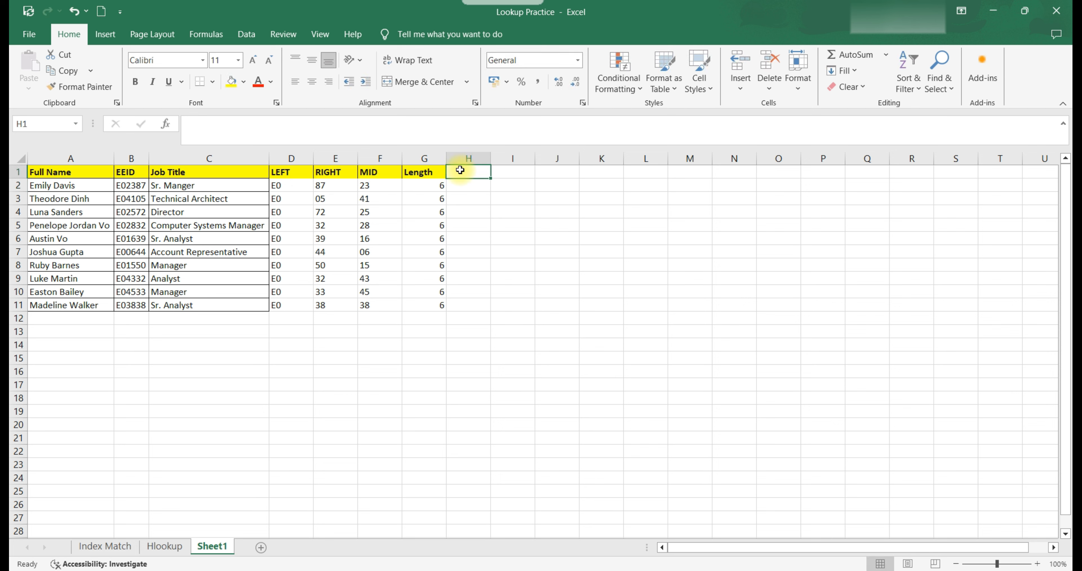
{"action": "type", "text": "Search"}
{"action": "key", "text": "Return"}
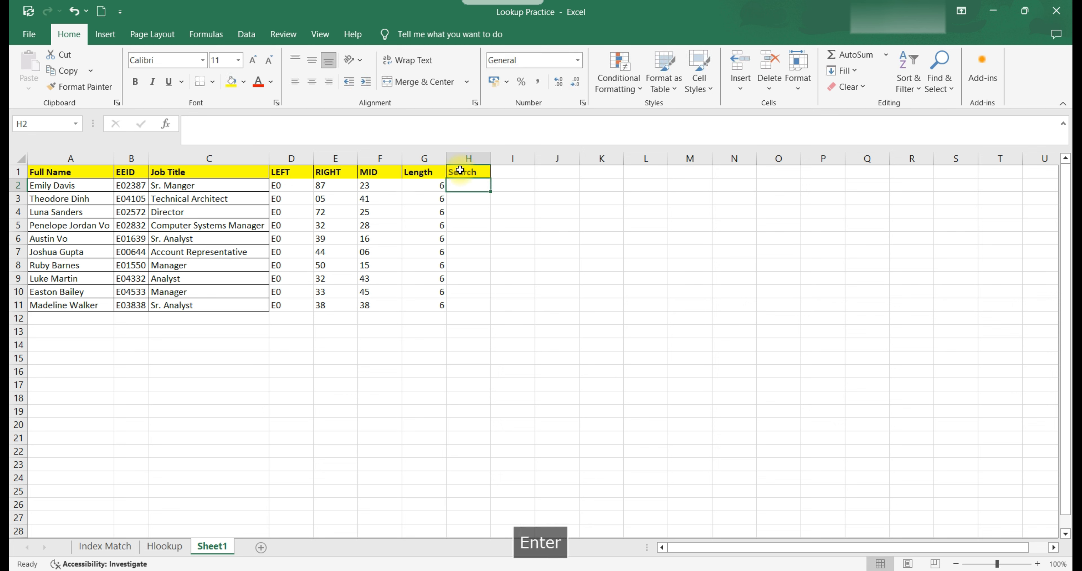
Step: Enter =SEARCH(2,B2) in H2 using the function arguments dialog, with 2 as the find text and B2 as the within text
{"action": "type", "text": "=SEAR"}
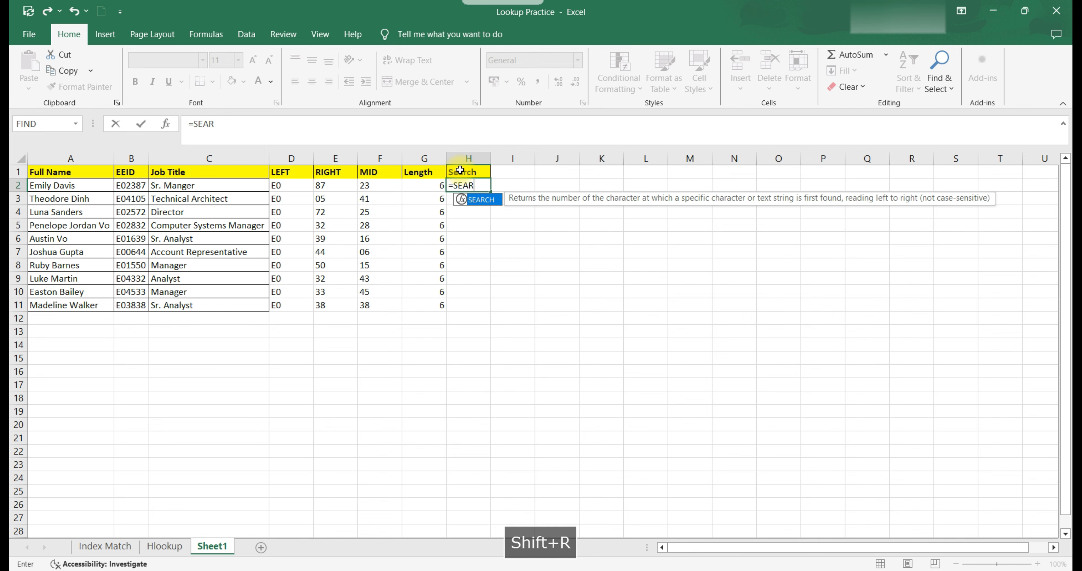
{"action": "key", "text": "Tab"}
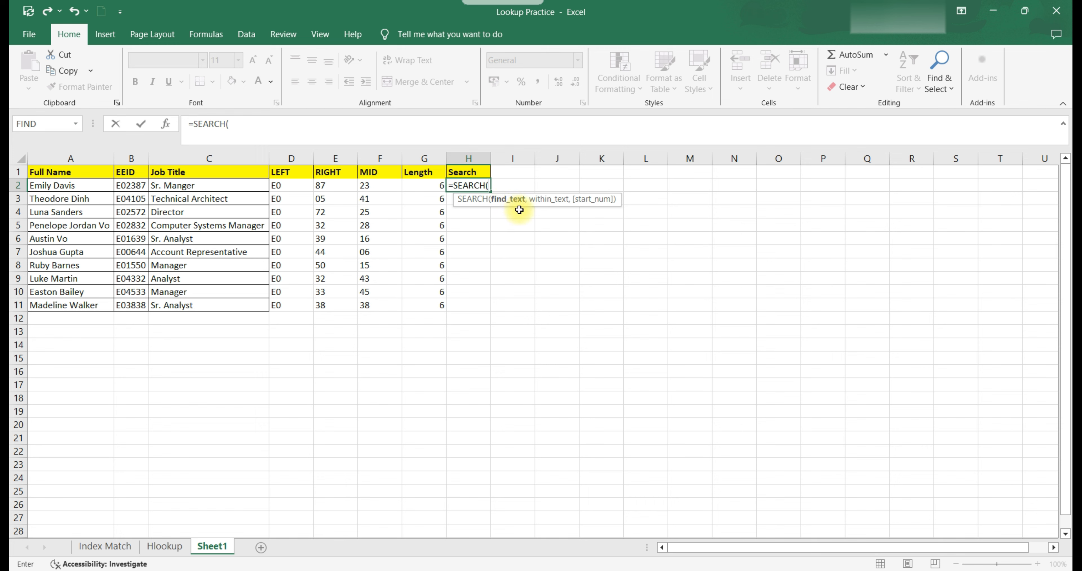
{"action": "left_click", "coordinate": [170, 122]}
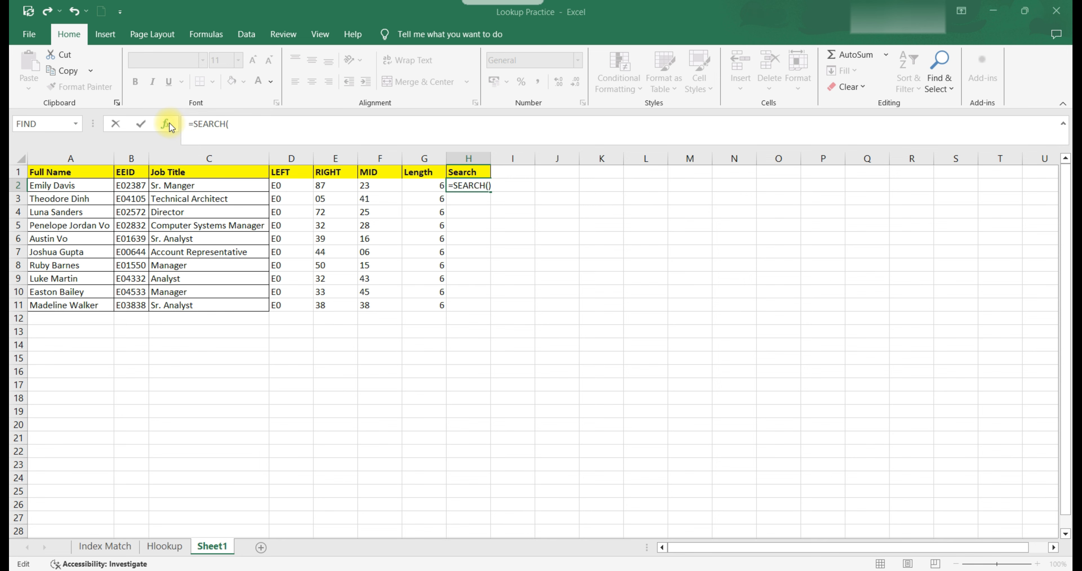
{"action": "left_click_drag", "start_coordinate": [478, 265], "coordinate": [390, 264]}
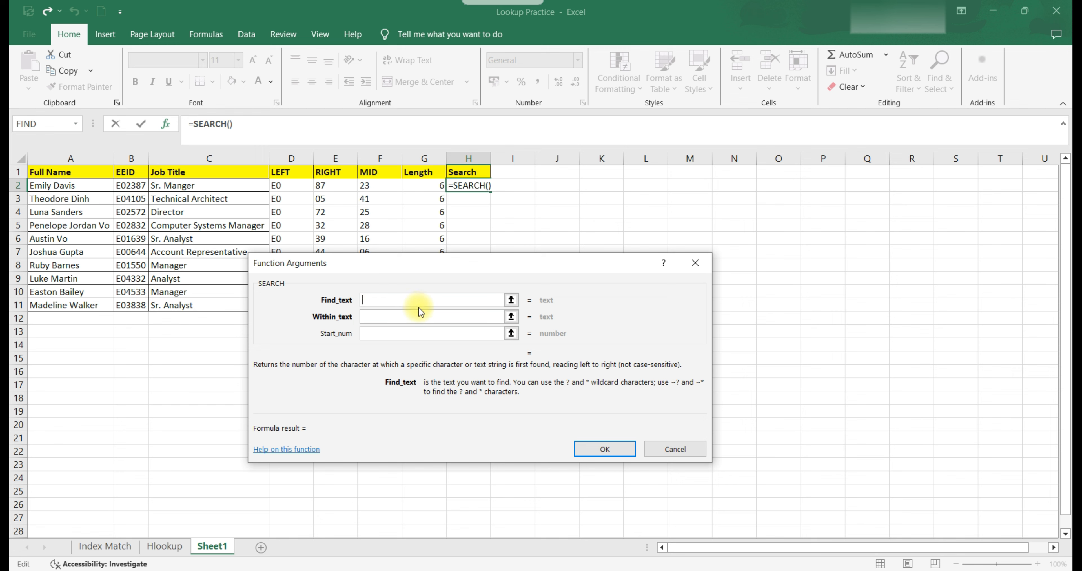
{"action": "type", "text": "2"}
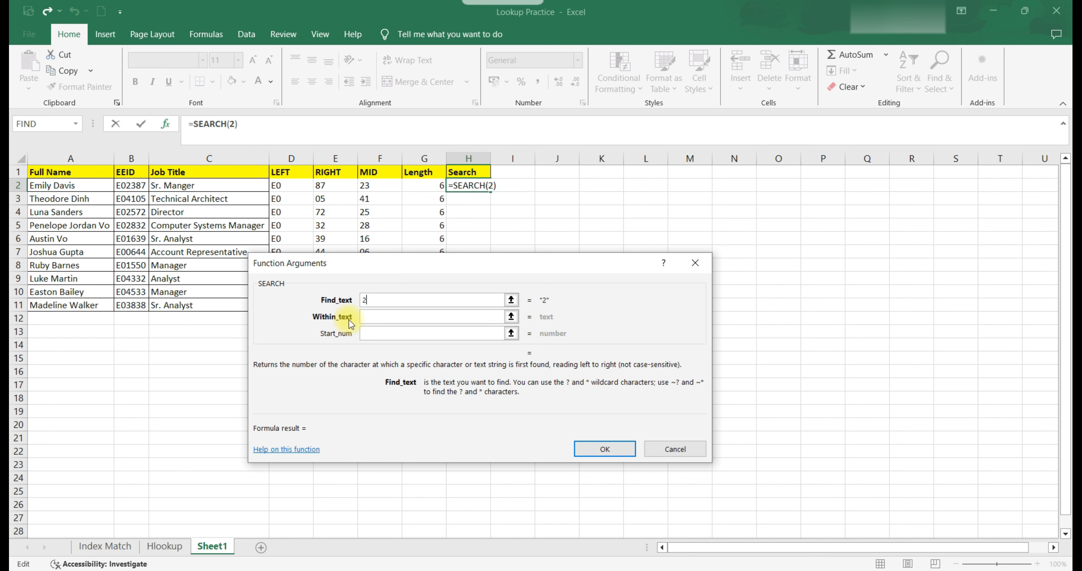
{"action": "left_click", "coordinate": [373, 319]}
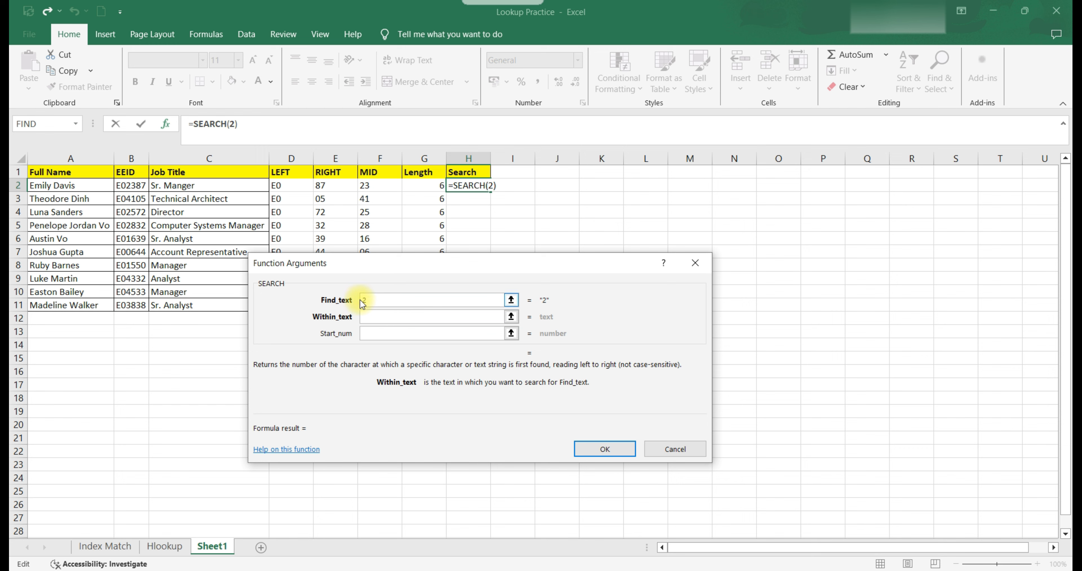
{"action": "left_click", "coordinate": [133, 186]}
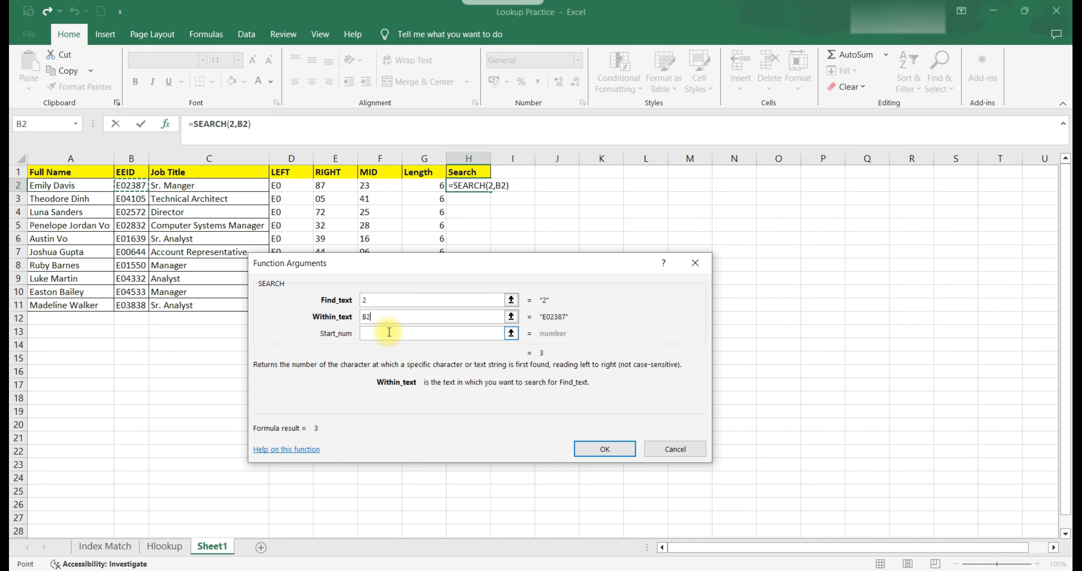
{"action": "left_click", "coordinate": [606, 449]}
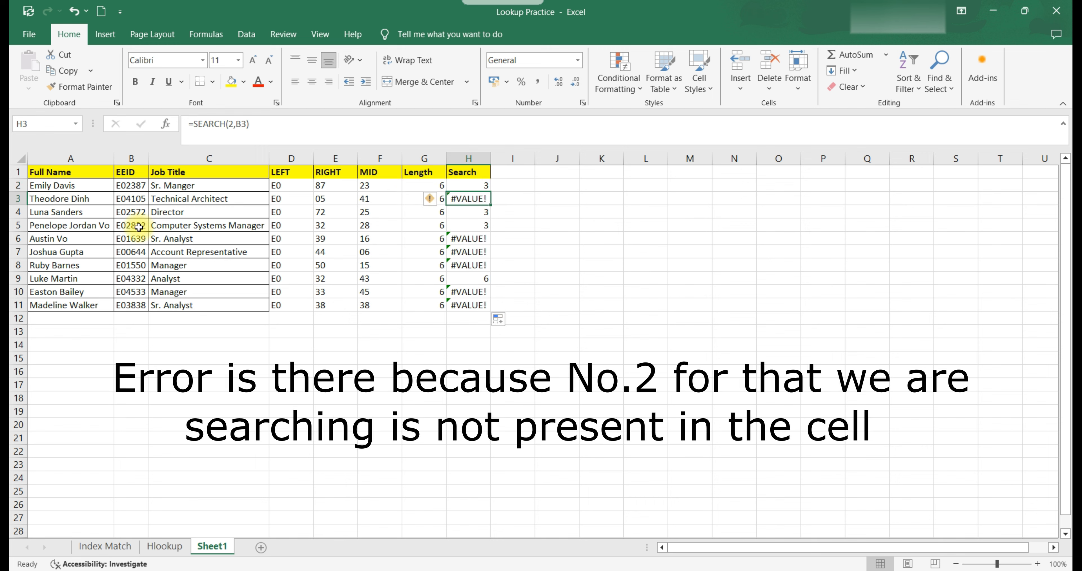
Step: Inspect the characters of the employee ID in B9 and the SEARCH formula in H9
{"action": "left_click", "coordinate": [135, 281]}
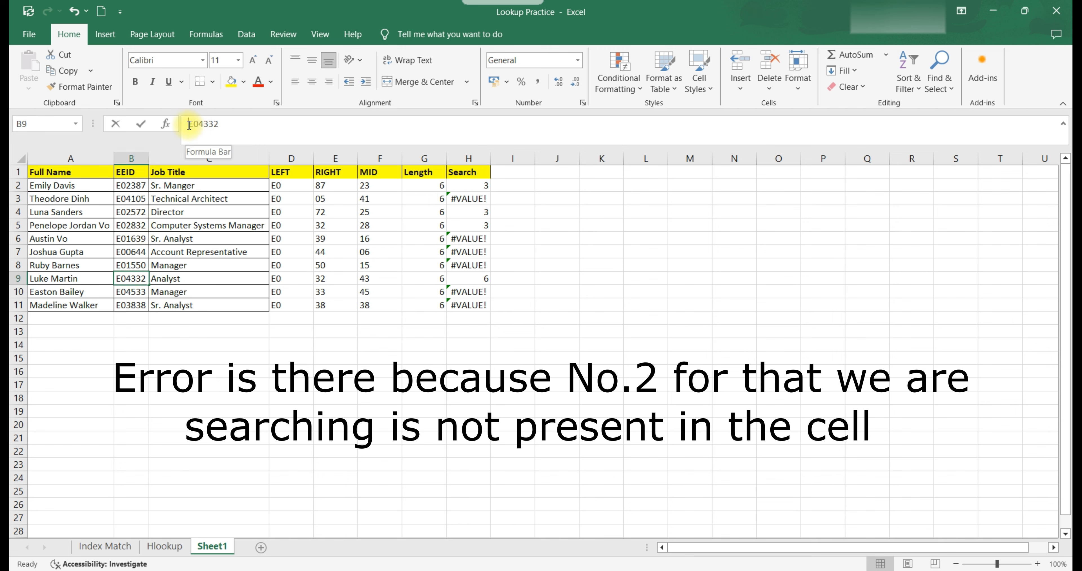
{"action": "left_click_drag", "start_coordinate": [200, 127], "coordinate": [217, 132]}
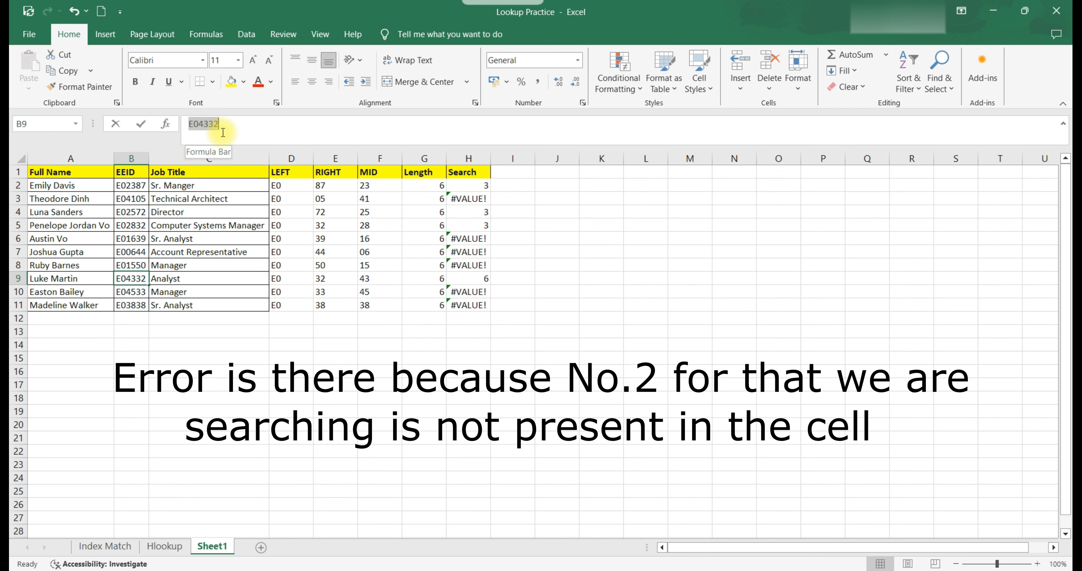
{"action": "left_click", "coordinate": [532, 252]}
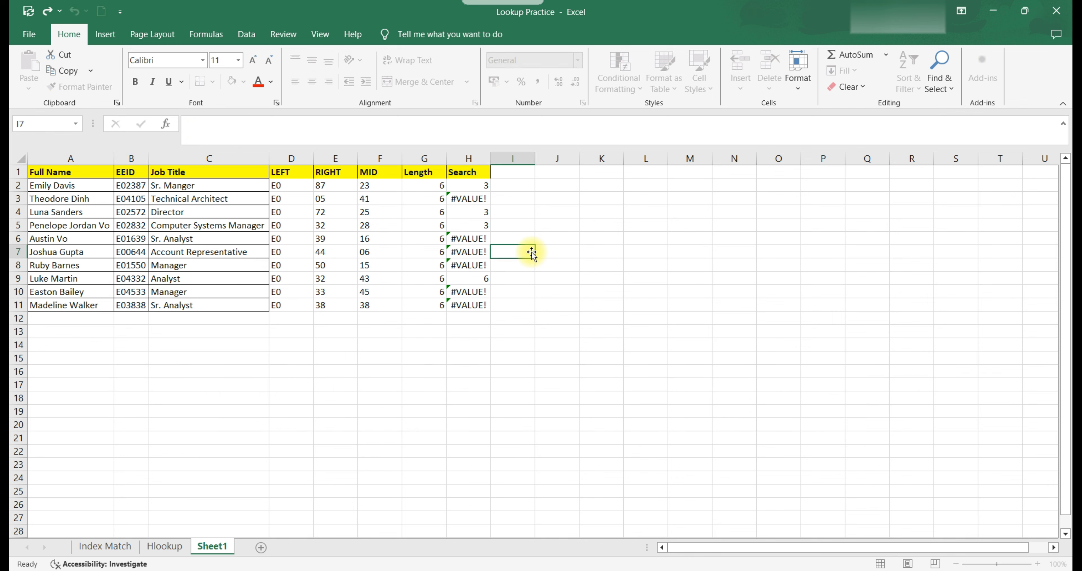
{"action": "left_click", "coordinate": [471, 279]}
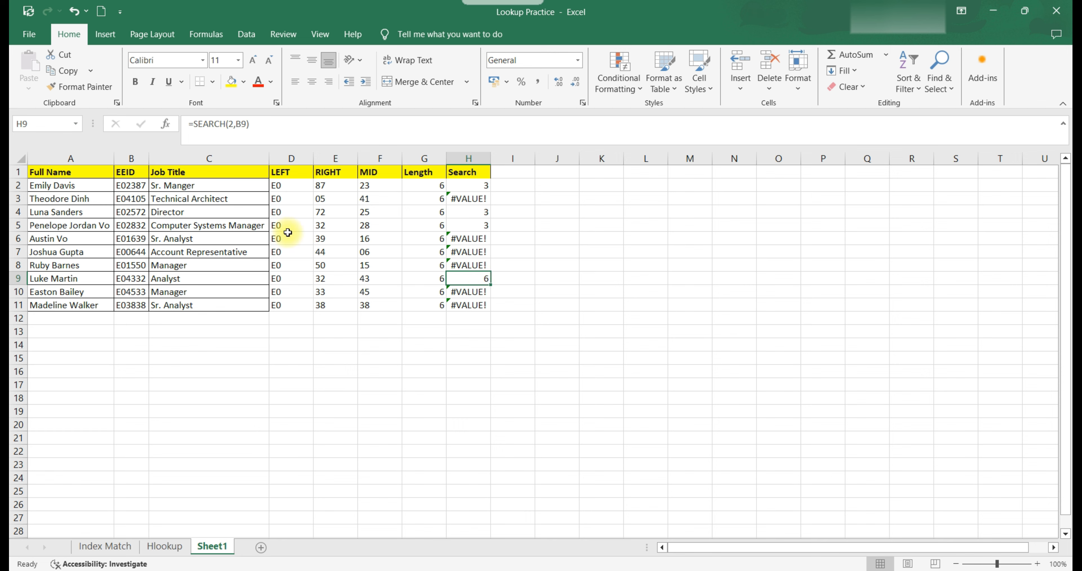
{"action": "left_click", "coordinate": [222, 34]}
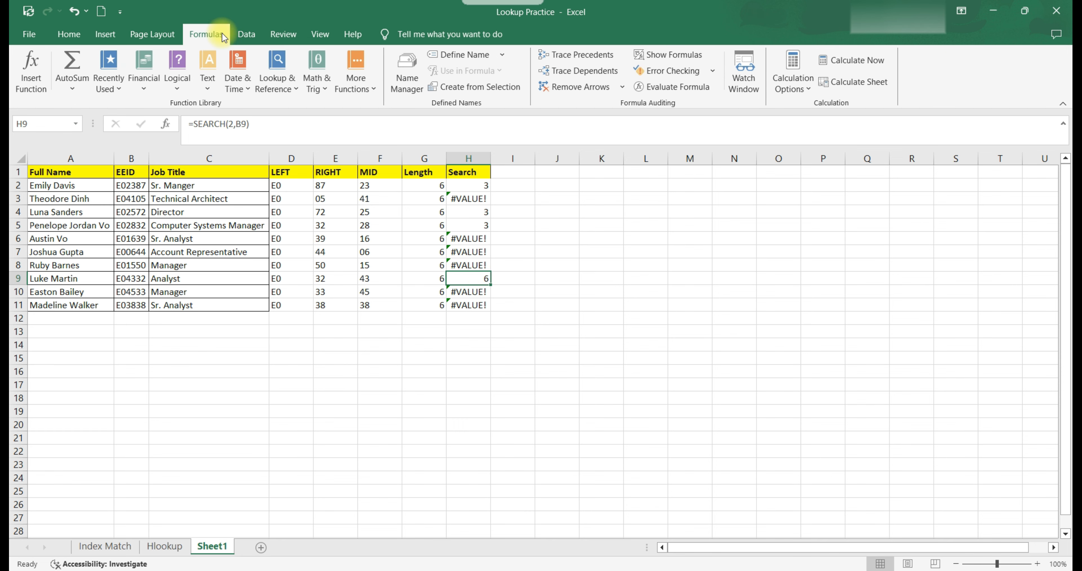
{"action": "left_click", "coordinate": [211, 88]}
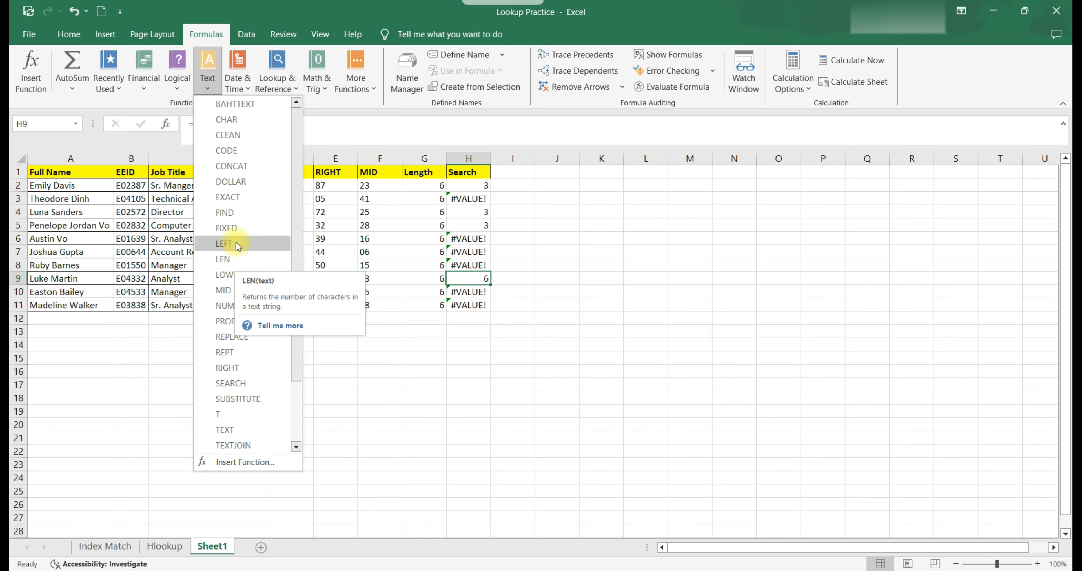
{"action": "left_click", "coordinate": [510, 198]}
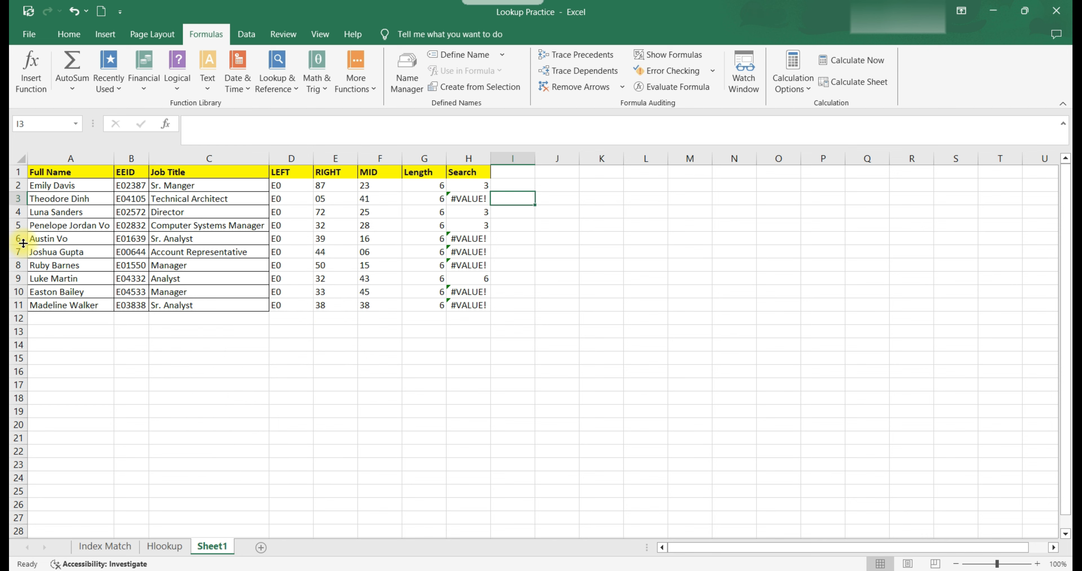
Step: Examine the full names in A2:A11, checking the space between the first and last name in A2
{"action": "left_click", "coordinate": [55, 186]}
{"action": "left_click_drag", "start_coordinate": [55, 185], "coordinate": [80, 305]}
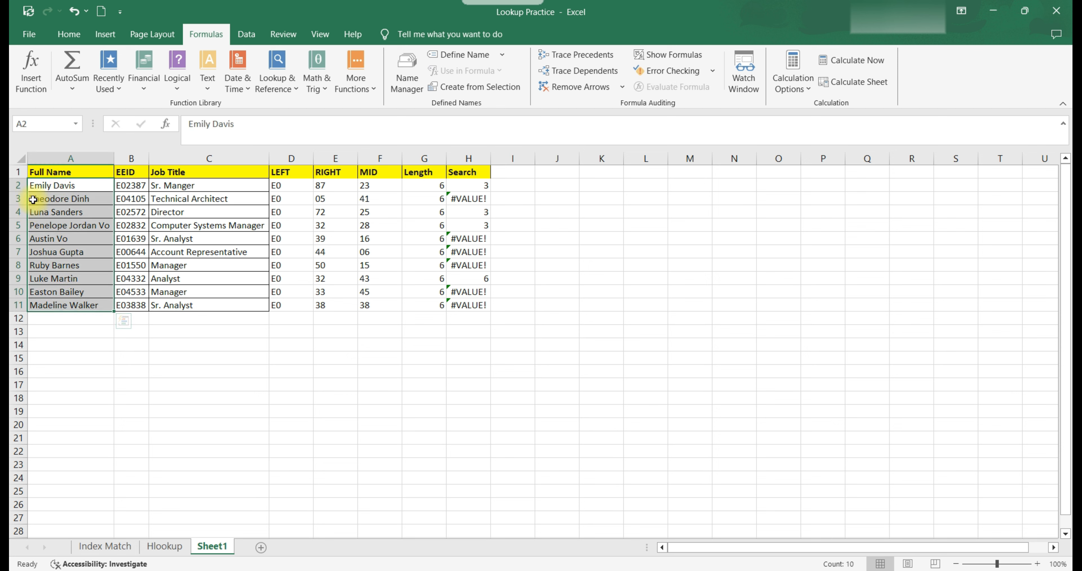
{"action": "left_click", "coordinate": [53, 196]}
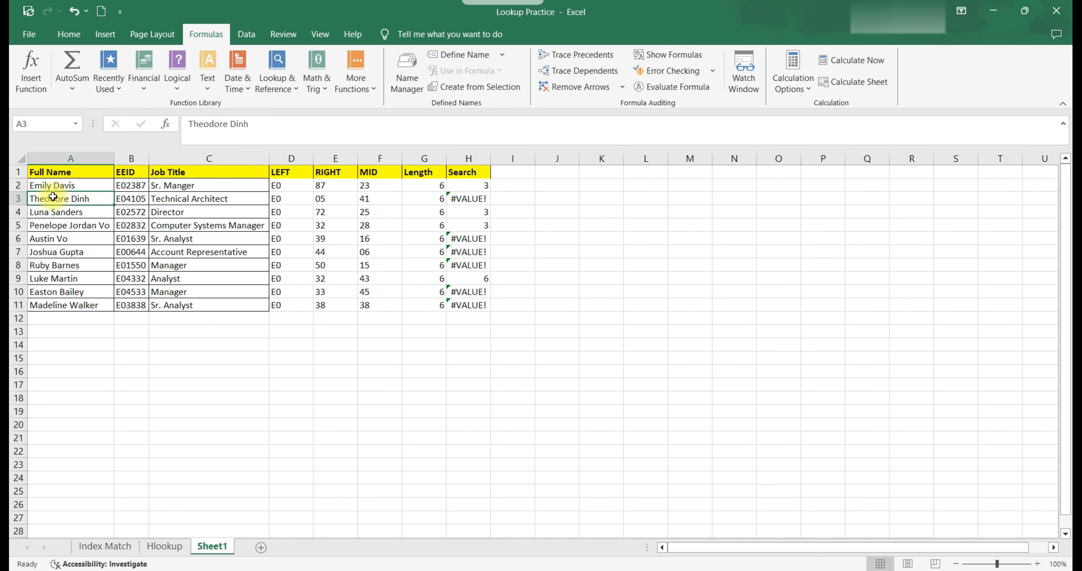
{"action": "left_click", "coordinate": [60, 183]}
{"action": "double_click", "coordinate": [53, 185]}
{"action": "triple_click", "coordinate": [53, 185]}
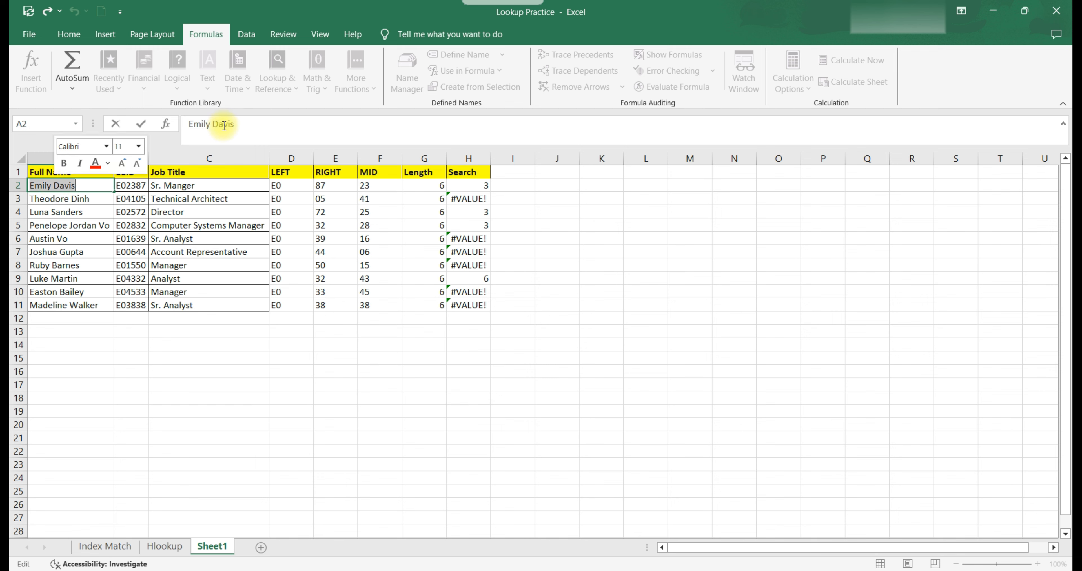
{"action": "left_click", "coordinate": [212, 123]}
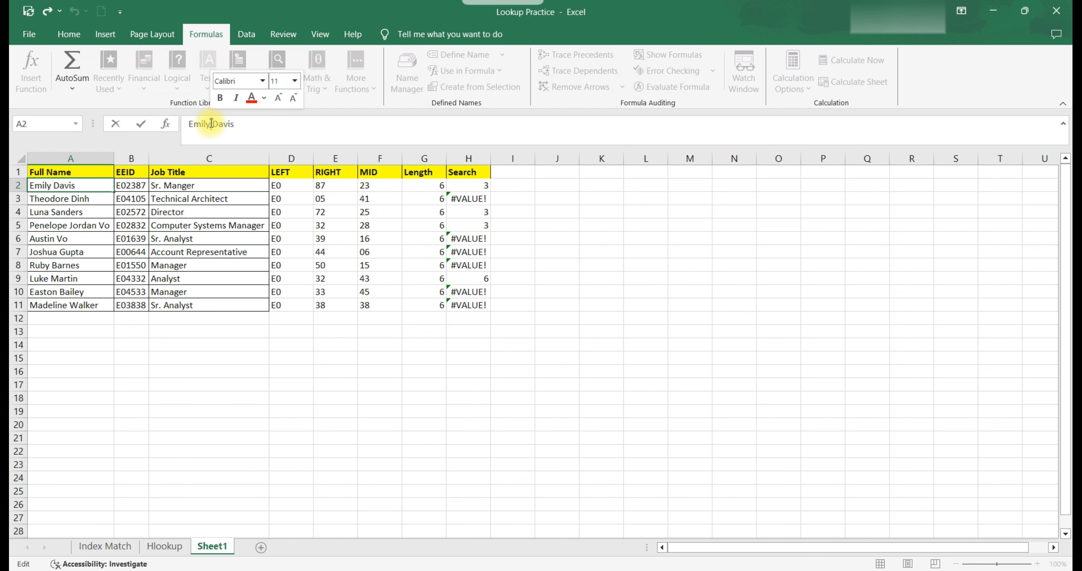
{"action": "left_click", "coordinate": [61, 185]}
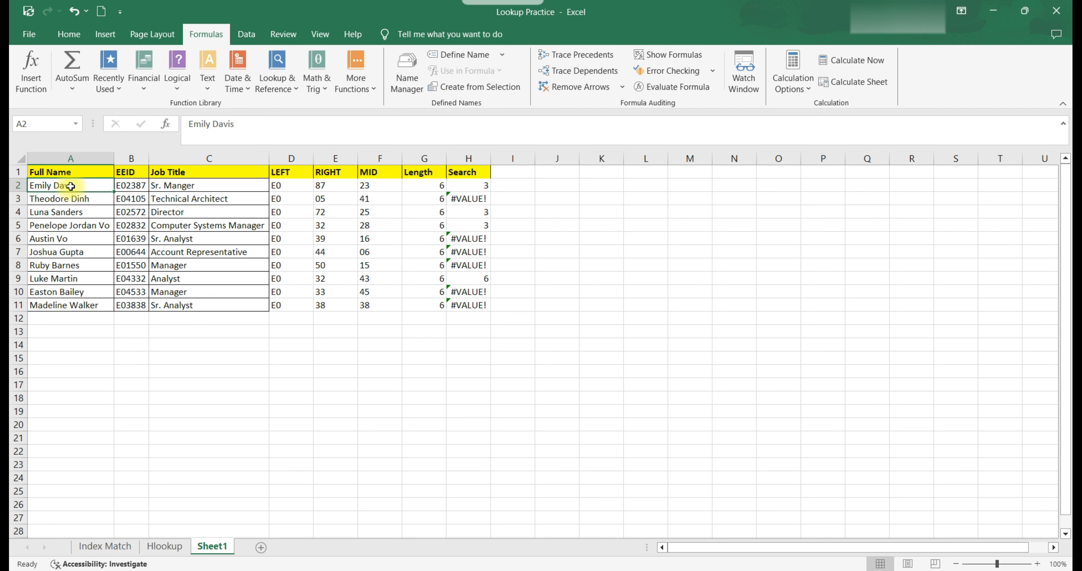
{"action": "left_click", "coordinate": [212, 125]}
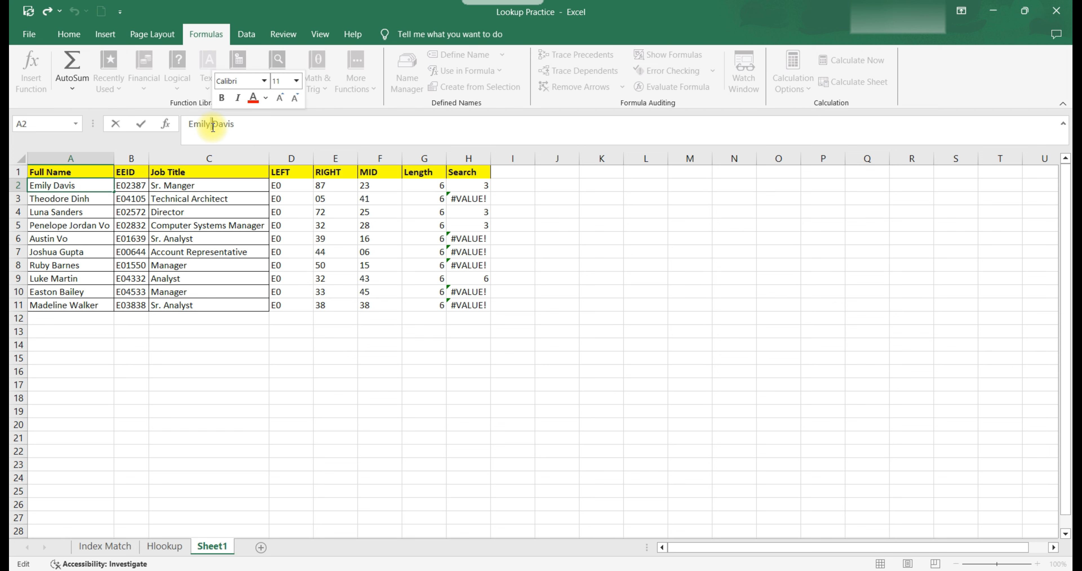
{"action": "left_click", "coordinate": [86, 210]}
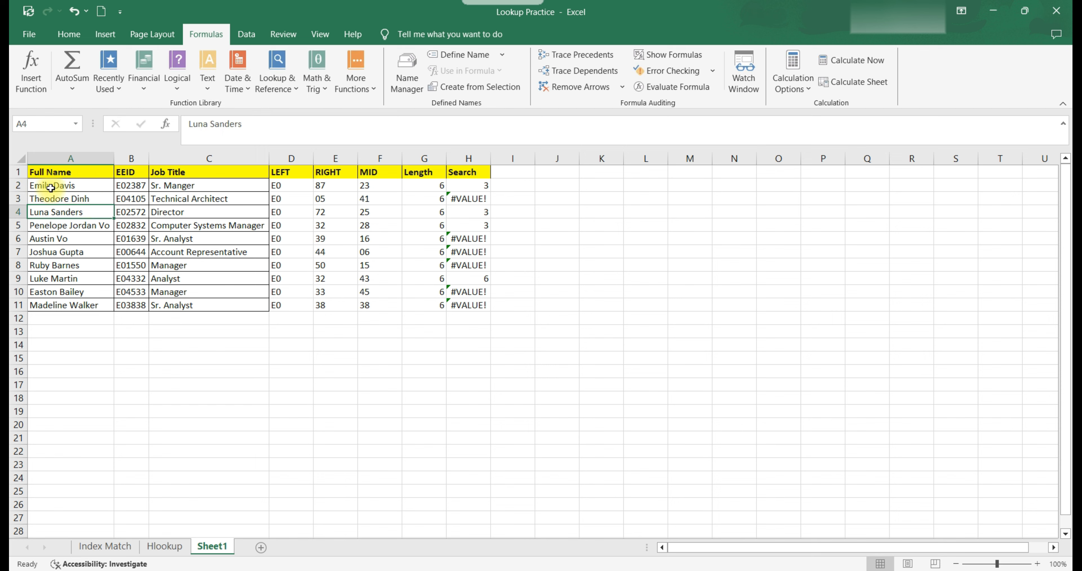
Step: Copy the Full Name column A1:A11 and paste it starting at cell A15
{"action": "left_click_drag", "start_coordinate": [71, 173], "coordinate": [80, 307]}
{"action": "key", "text": "ctrl+c"}
{"action": "left_click", "coordinate": [73, 362]}
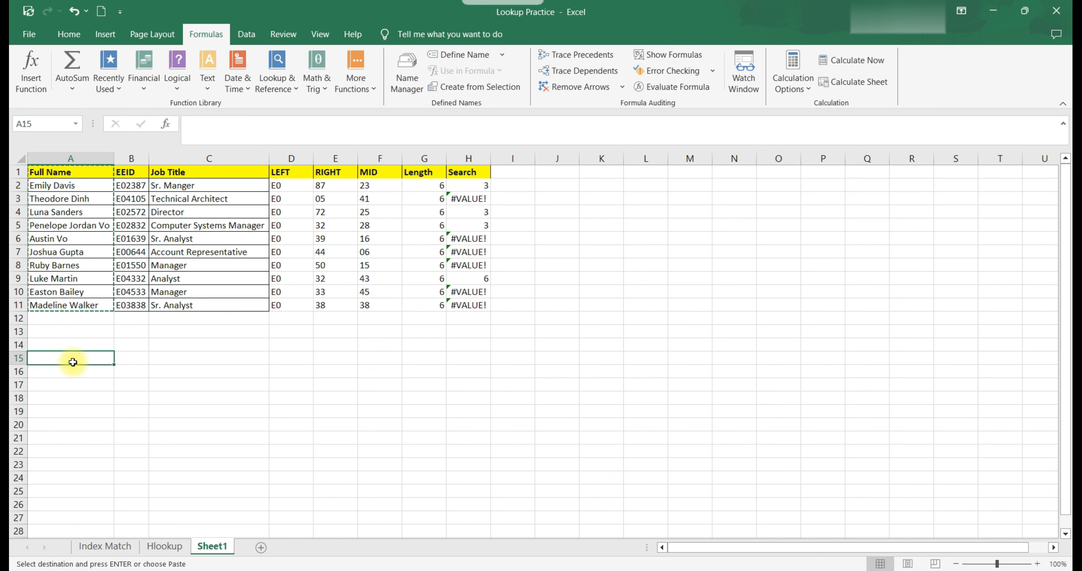
{"action": "key", "text": "ctrl+v"}
Step: Split the copied names in A16:A25 with Text to Columns, delimited by Space only, in General format with destination $A$16
{"action": "left_click_drag", "start_coordinate": [72, 372], "coordinate": [75, 492]}
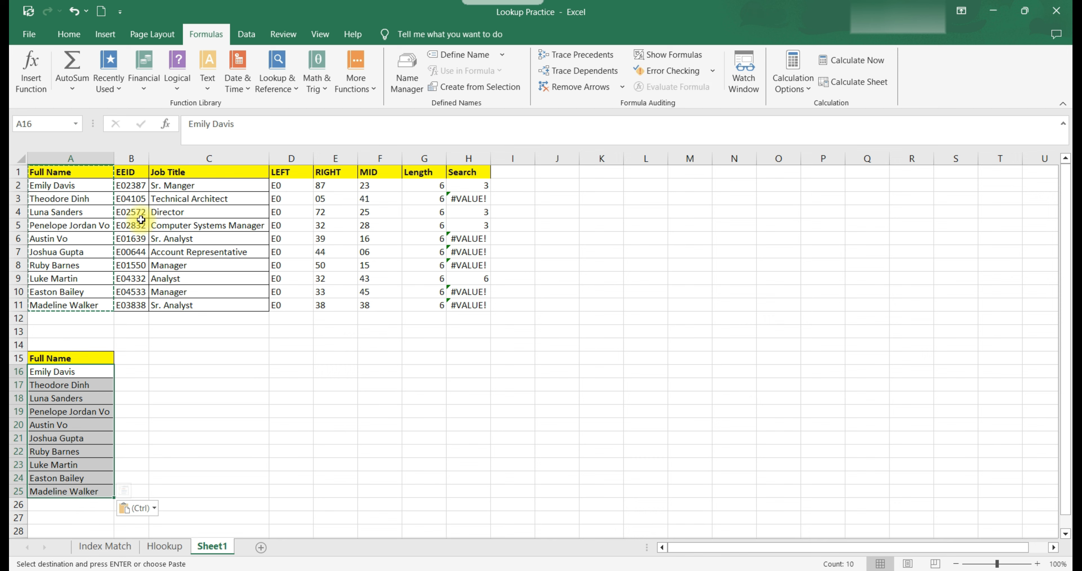
{"action": "left_click", "coordinate": [247, 35]}
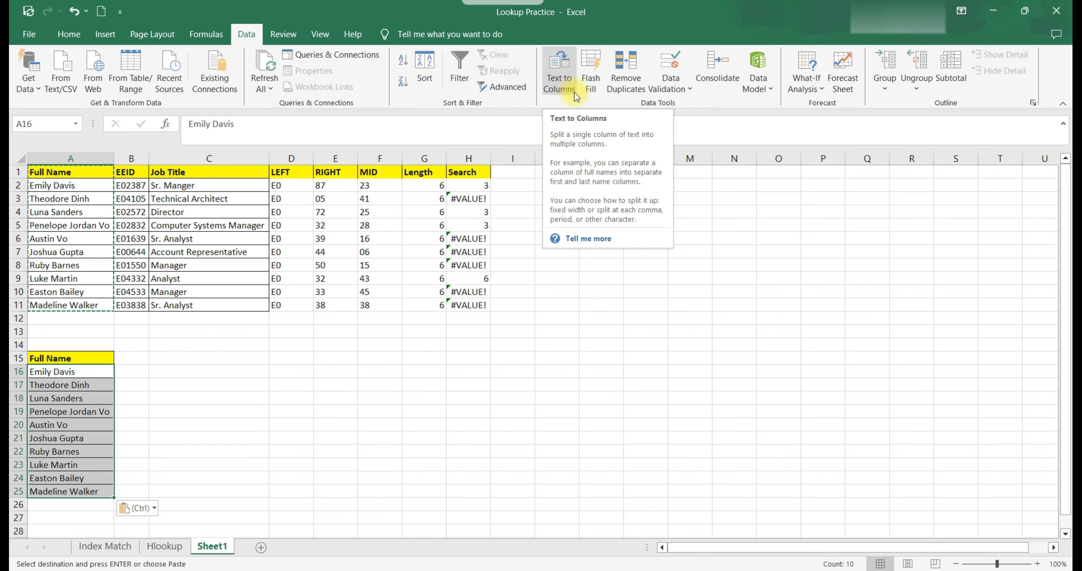
{"action": "left_click", "coordinate": [566, 79]}
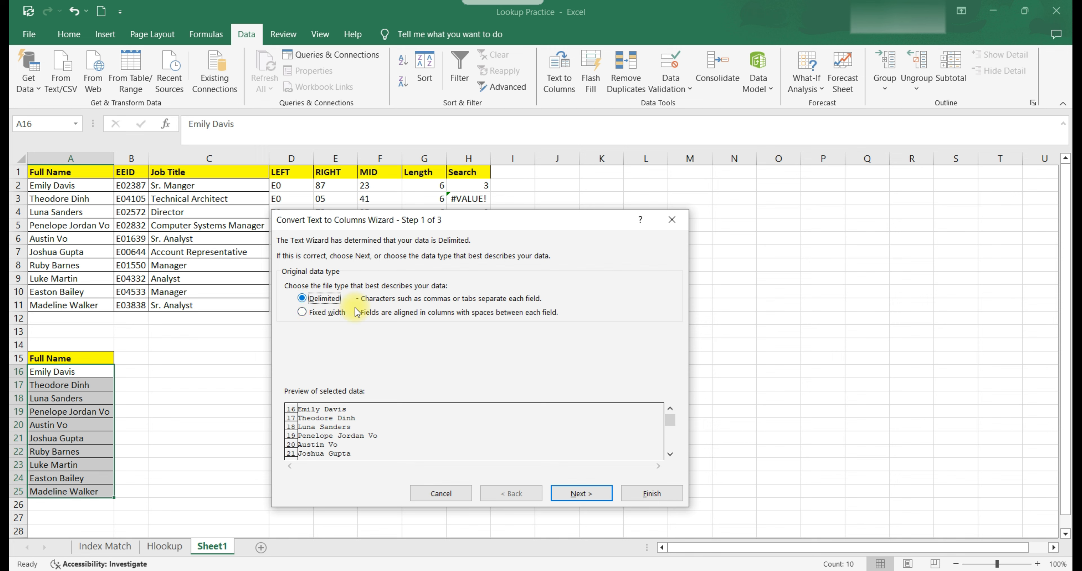
{"action": "left_click", "coordinate": [594, 496]}
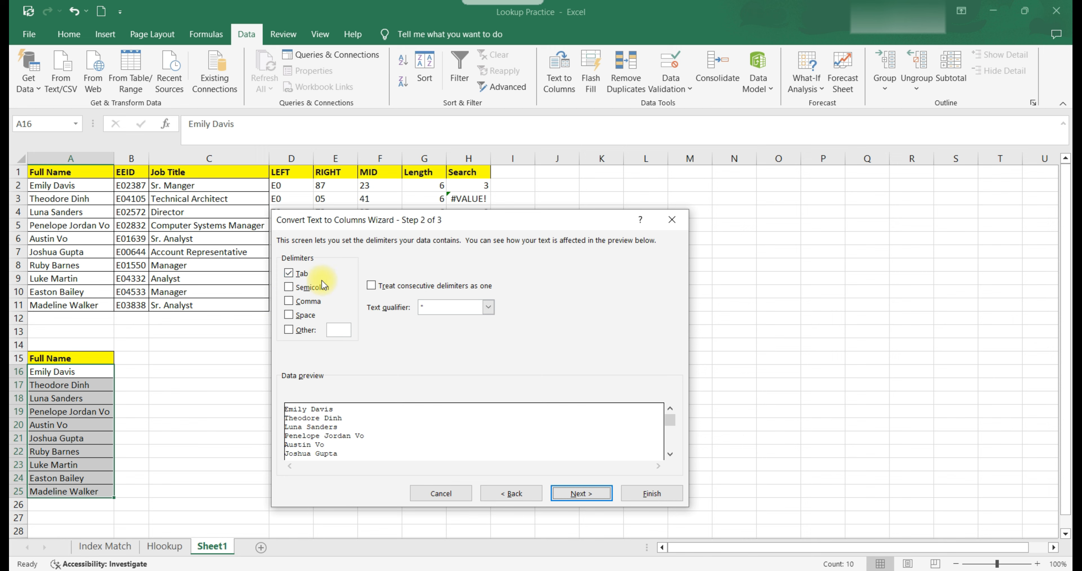
{"action": "left_click", "coordinate": [290, 315]}
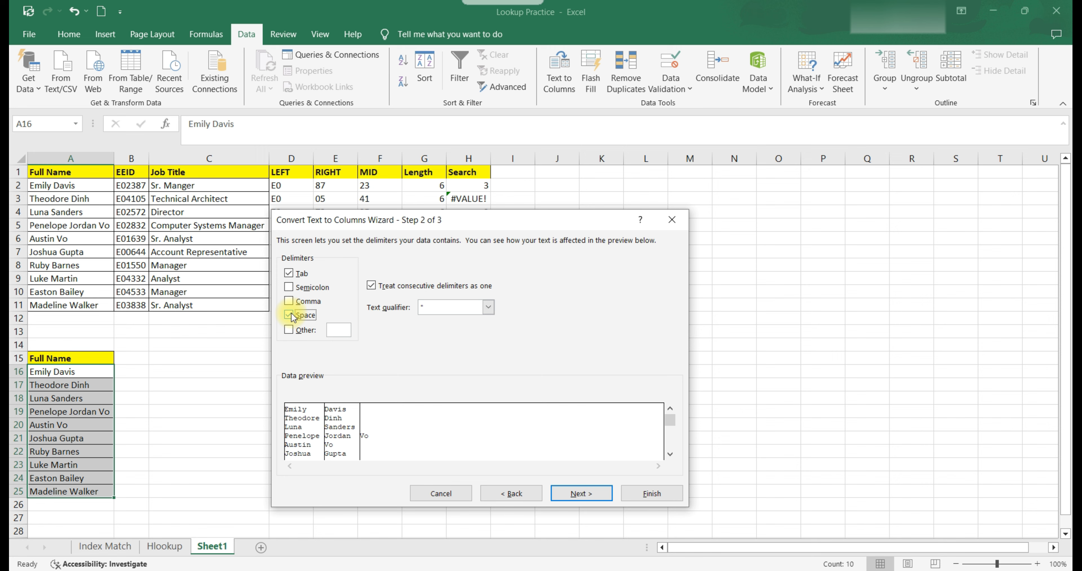
{"action": "left_click", "coordinate": [289, 273]}
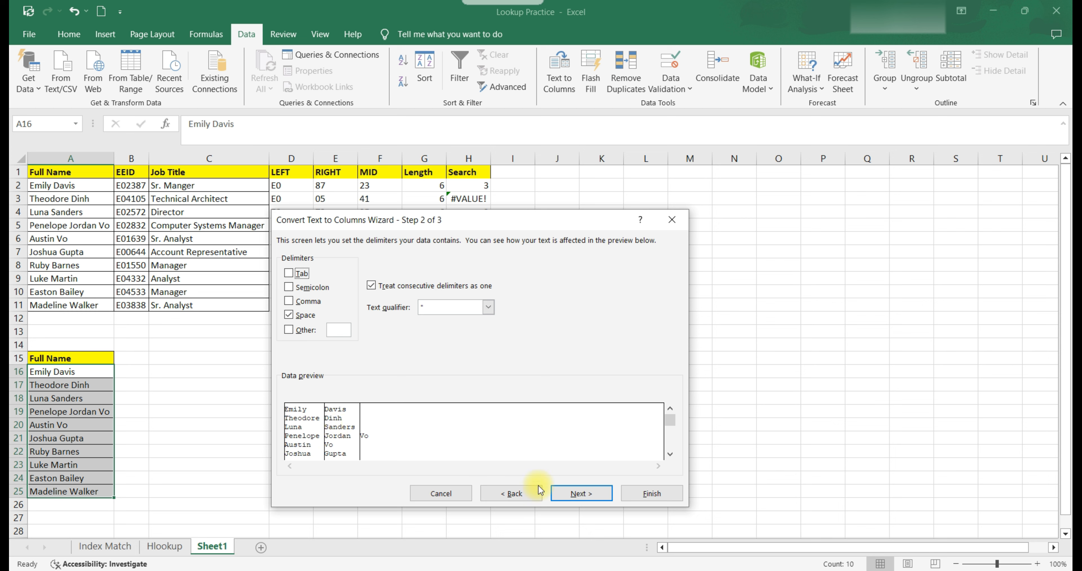
{"action": "left_click", "coordinate": [575, 495]}
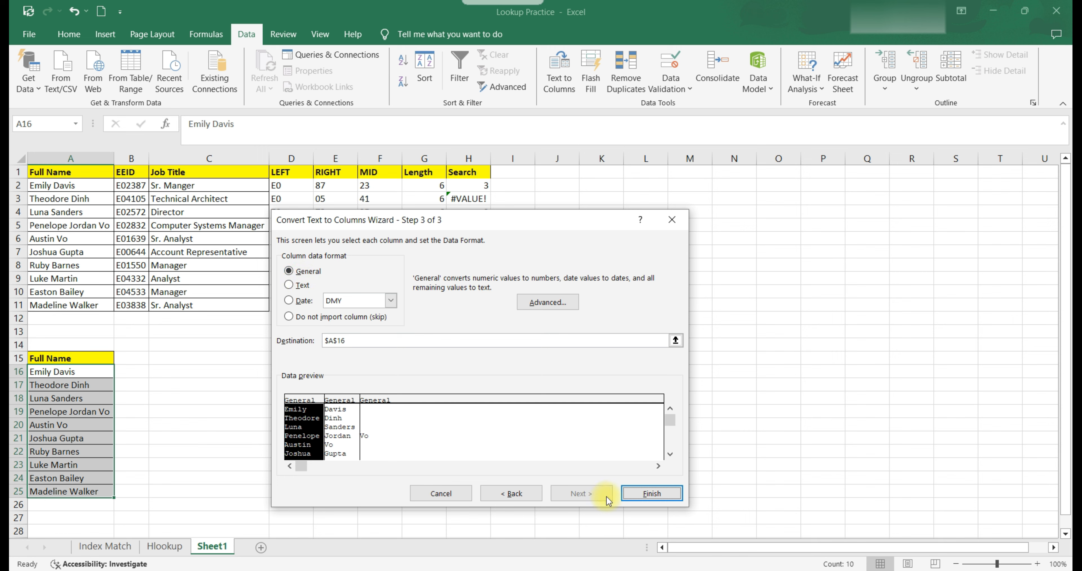
{"action": "left_click", "coordinate": [638, 499]}
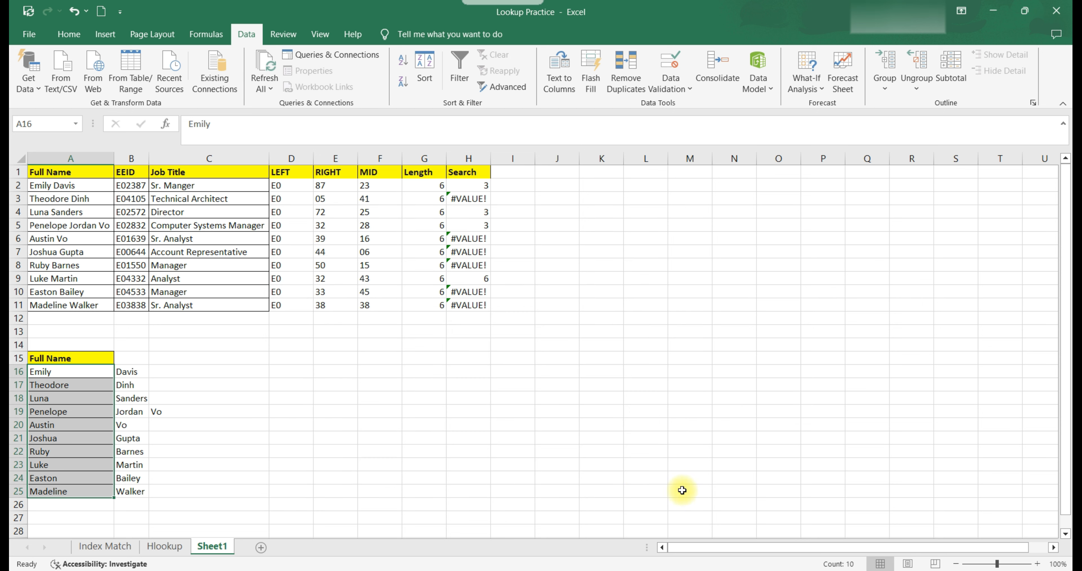
Step: Review the split names in A16:C25 and compare them with the three-part full name in A5
{"action": "left_click", "coordinate": [168, 424]}
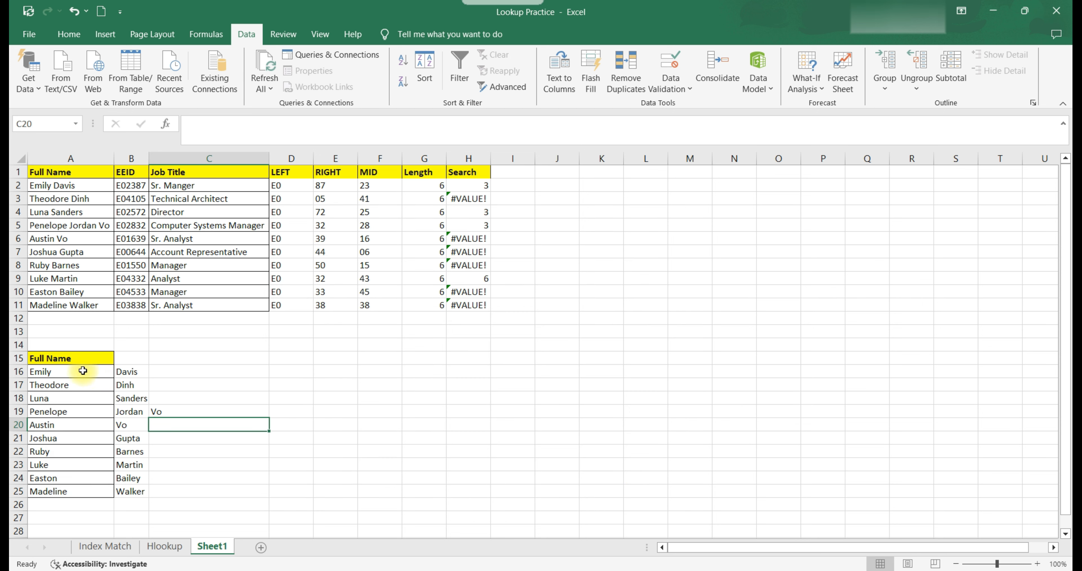
{"action": "left_click_drag", "start_coordinate": [83, 371], "coordinate": [152, 494]}
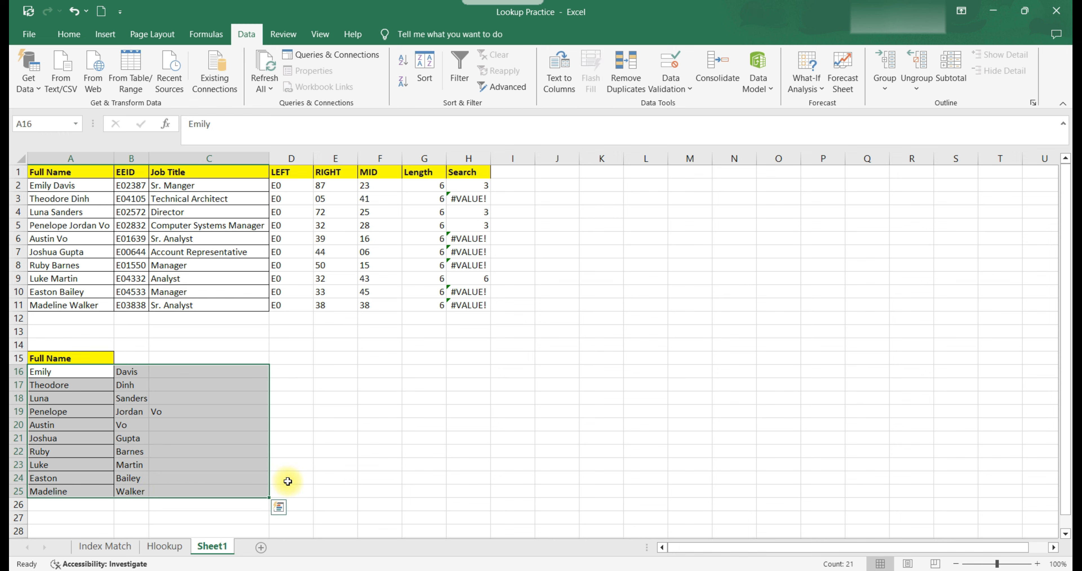
{"action": "left_click", "coordinate": [201, 409]}
{"action": "left_click", "coordinate": [87, 225]}
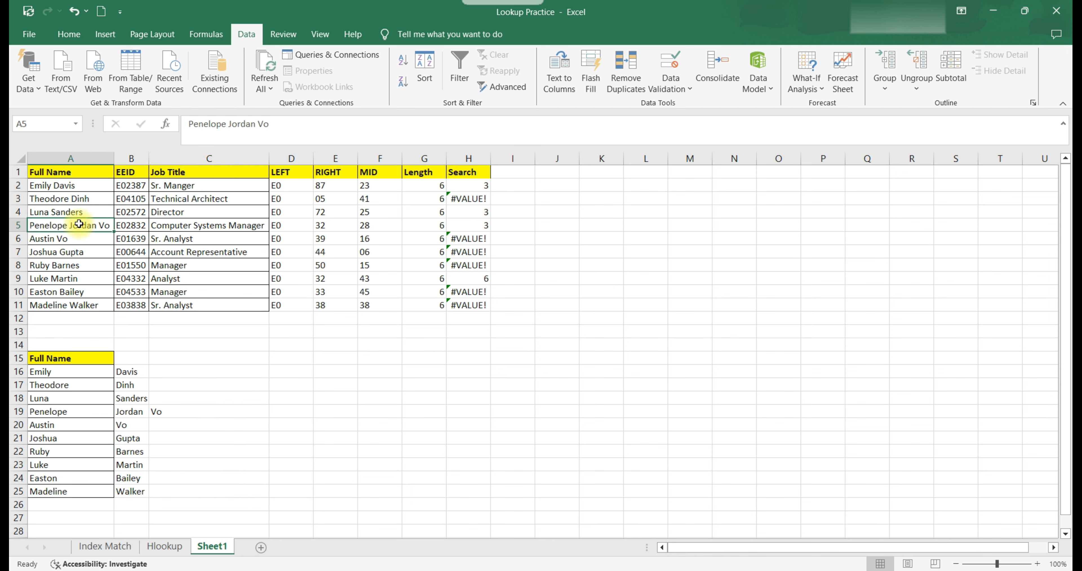
{"action": "double_click", "coordinate": [53, 225]}
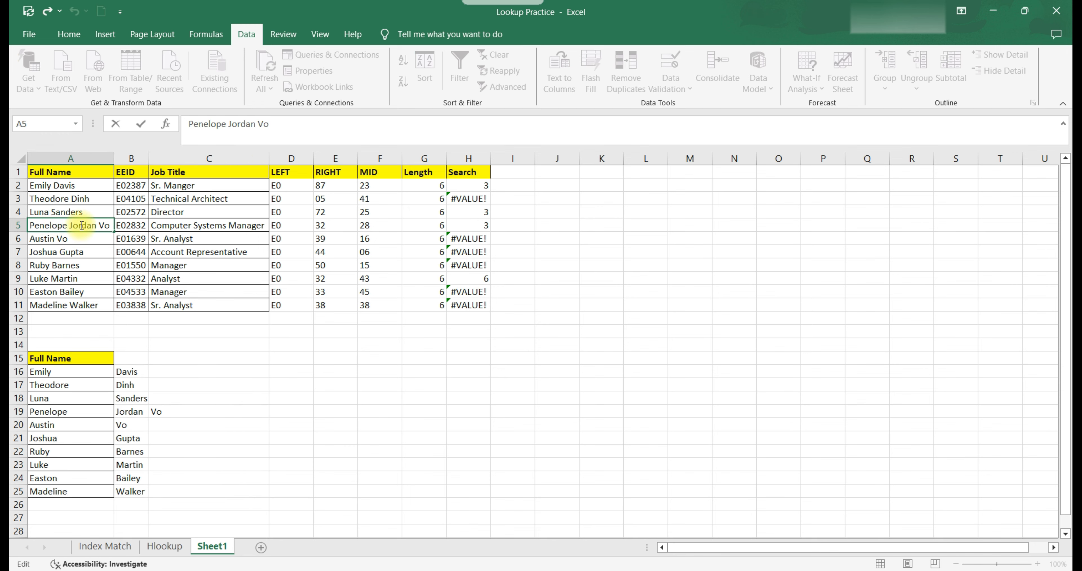
{"action": "left_click", "coordinate": [113, 226]}
Step: Add the column headers Middle in cell B15 and LAST in cell C15
{"action": "left_click", "coordinate": [143, 357]}
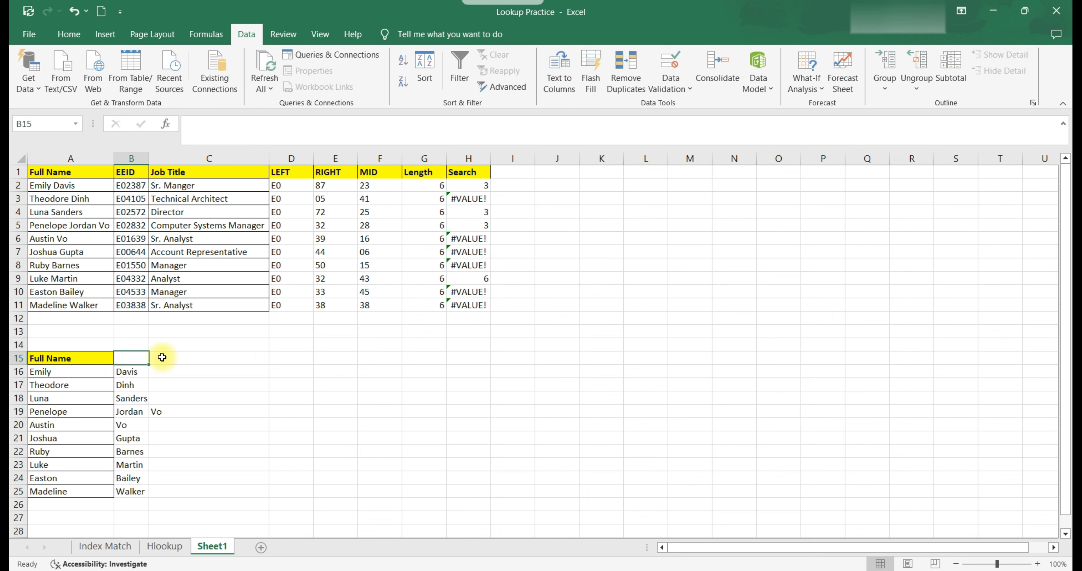
{"action": "type", "text": "Middle"}
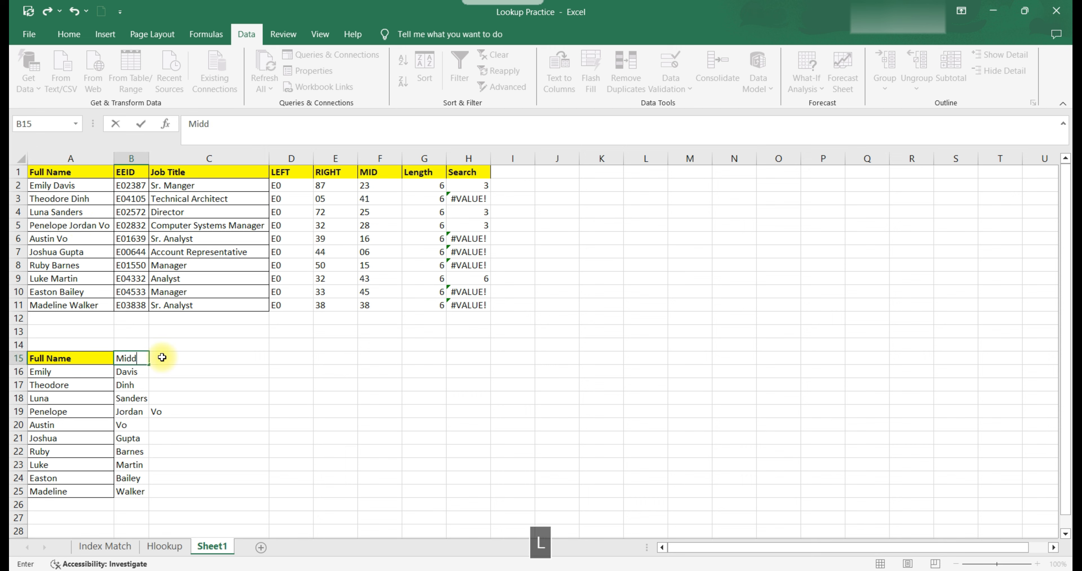
{"action": "key", "text": "BackSpace"}
{"action": "key", "text": "BackSpace"}
{"action": "key", "text": "BackSpace"}
{"action": "key", "text": "BackSpace"}
{"action": "key", "text": "BackSpace"}
{"action": "key", "text": "BackSpace"}
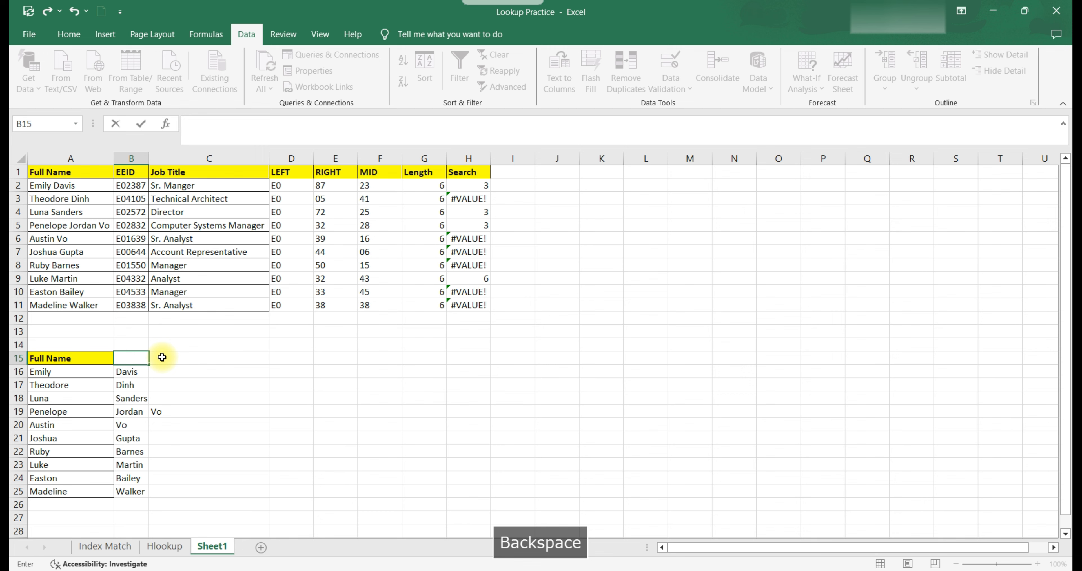
{"action": "type", "text": "Middle"}
{"action": "key", "text": "Tab"}
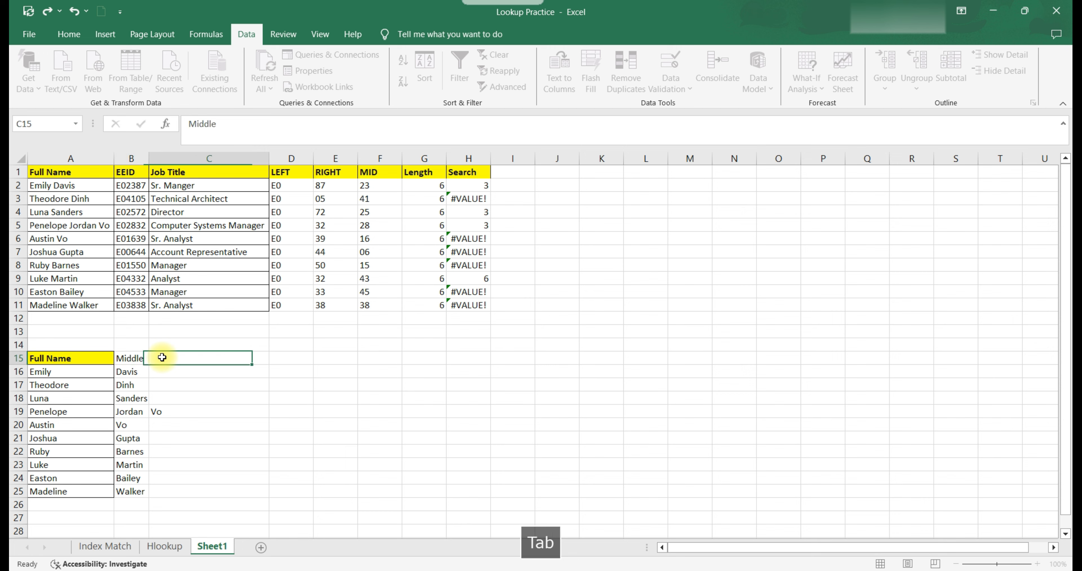
{"action": "type", "text": "LAST"}
{"action": "key", "text": "Tab"}
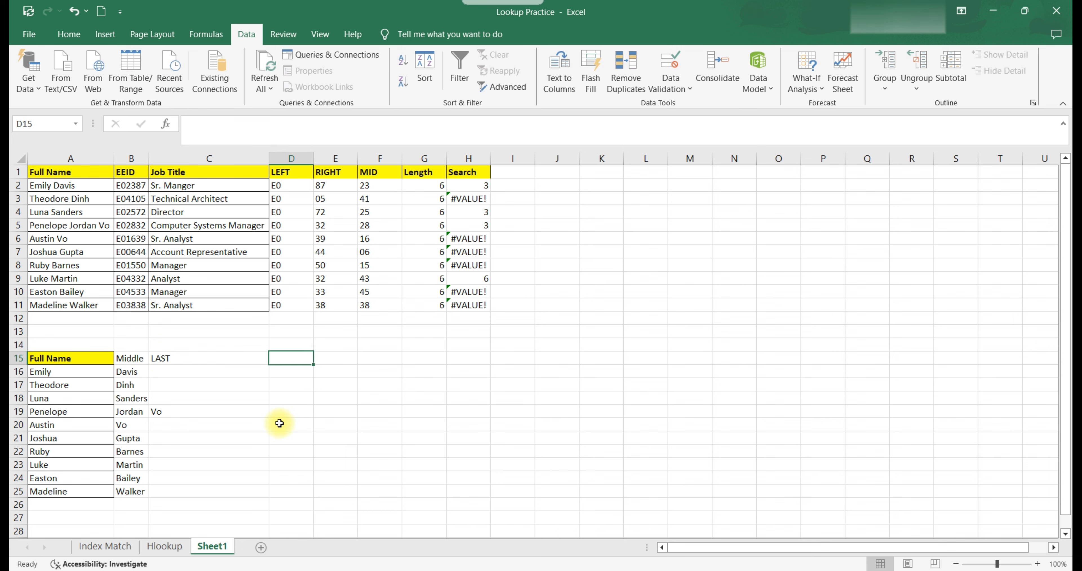
Step: Add the column header TEXTJOIN in cell D15
{"action": "left_click_drag", "start_coordinate": [47, 372], "coordinate": [209, 374]}
{"action": "left_click_drag", "start_coordinate": [46, 185], "coordinate": [46, 305]}
{"action": "left_click", "coordinate": [288, 362]}
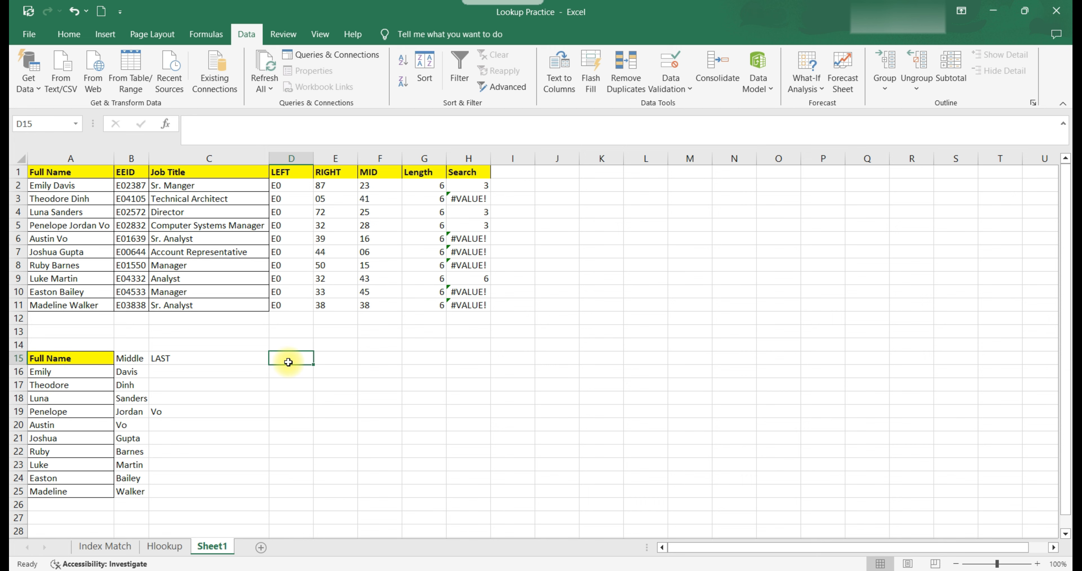
{"action": "type", "text": "TEXTJOIN"}
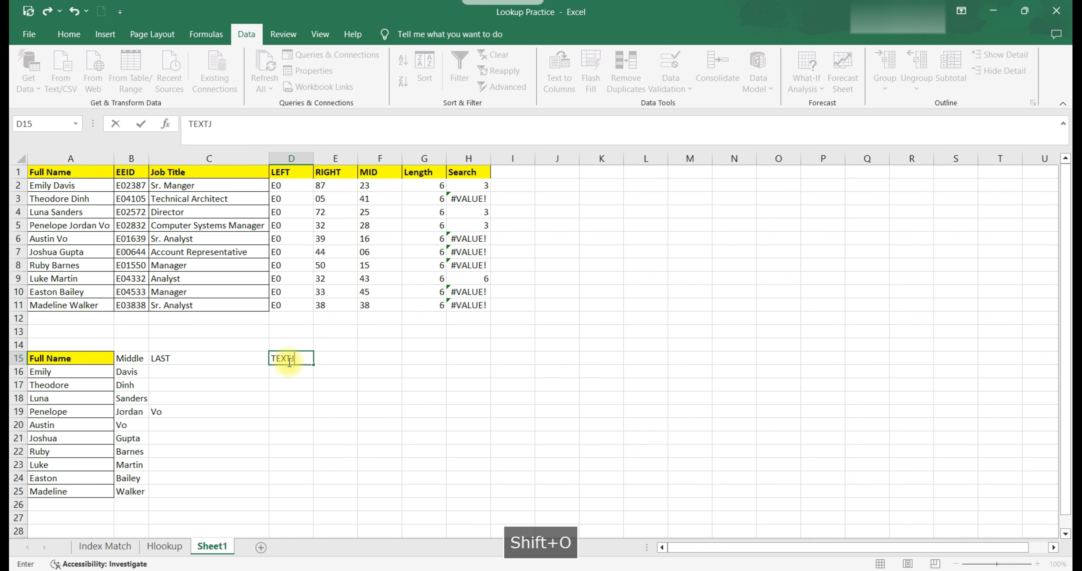
{"action": "key", "text": "Return"}
Step: Start a TEXTJOIN formula in D16 and set its delimiter to a quoted space, " ", in the function arguments
{"action": "type", "text": "=TEXT"}
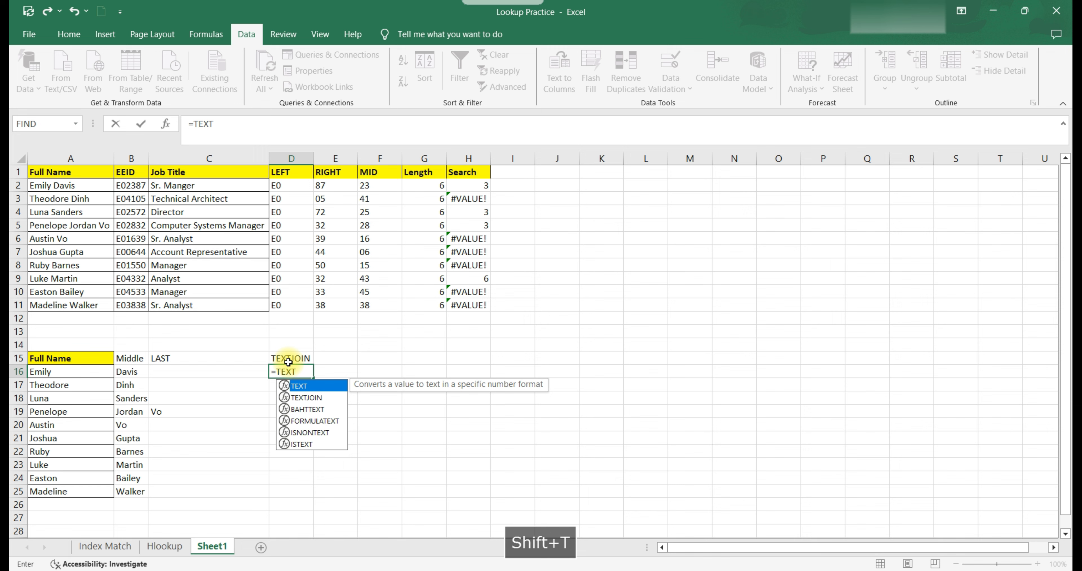
{"action": "key", "text": "Down"}
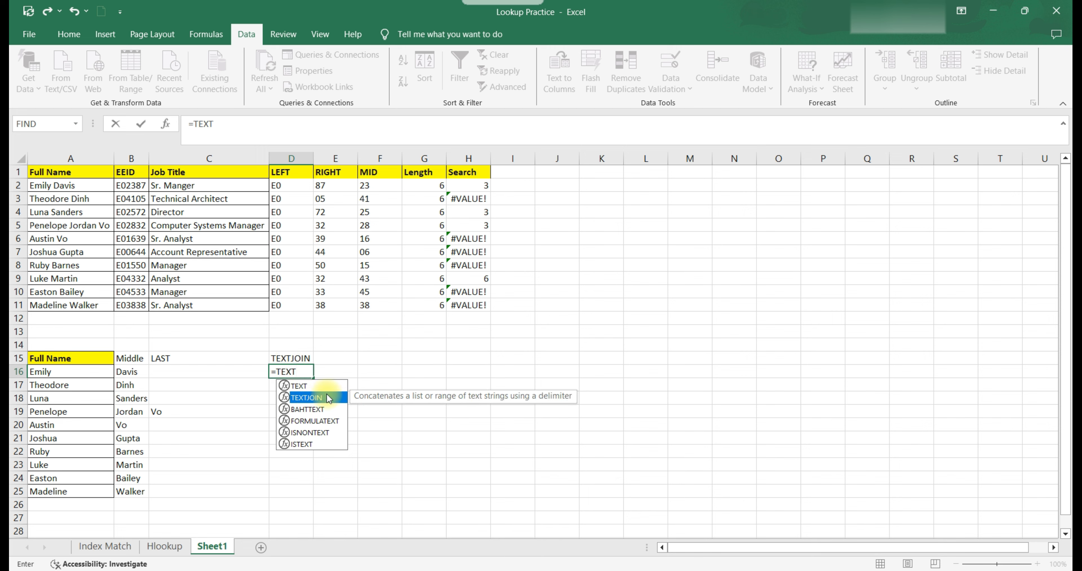
{"action": "key", "text": "Tab"}
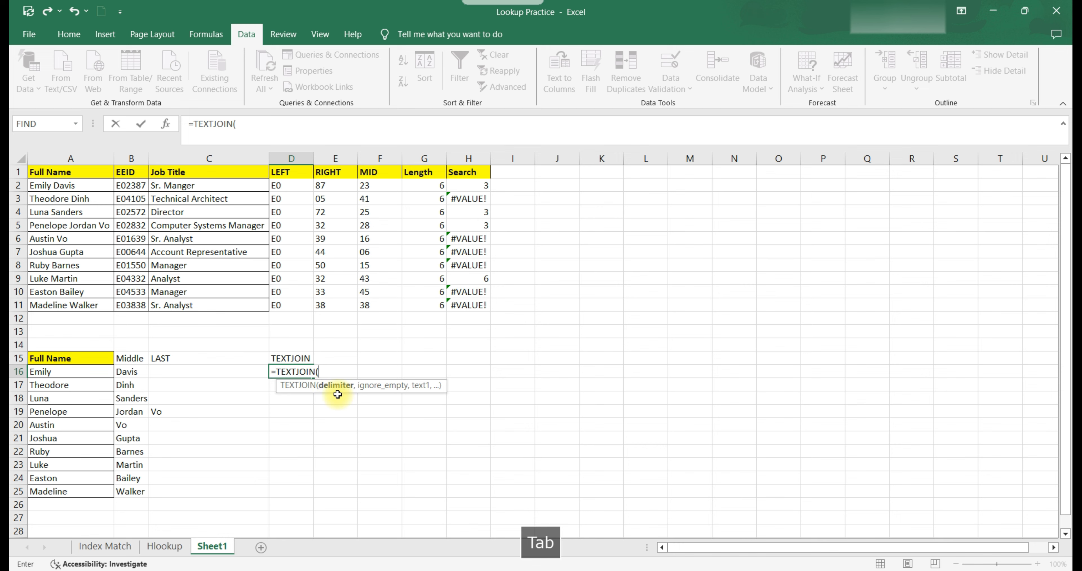
{"action": "left_click", "coordinate": [166, 124]}
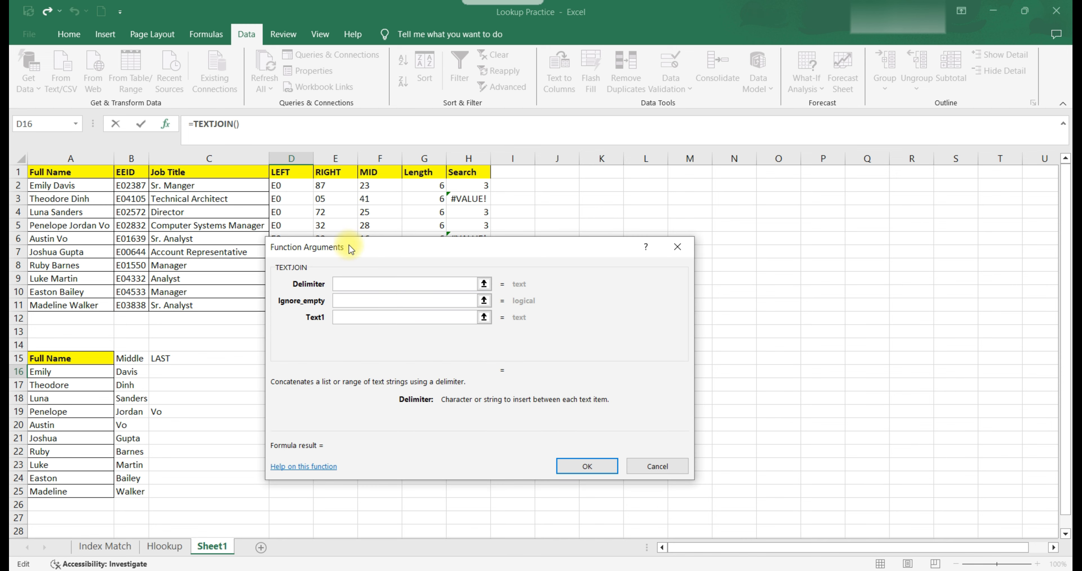
{"action": "left_click_drag", "start_coordinate": [355, 247], "coordinate": [529, 247]}
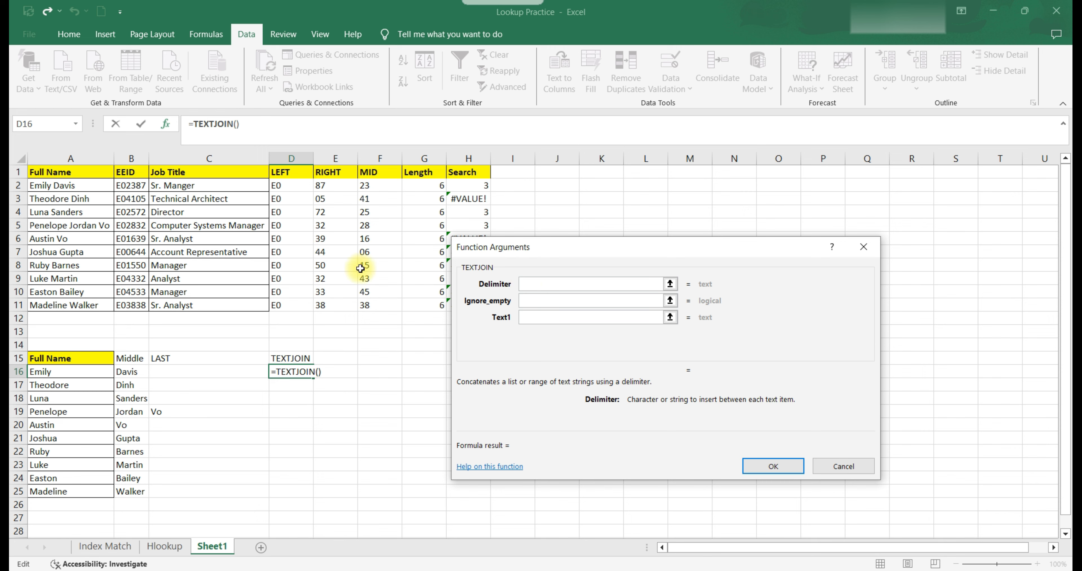
{"action": "type", "text": "\" "}
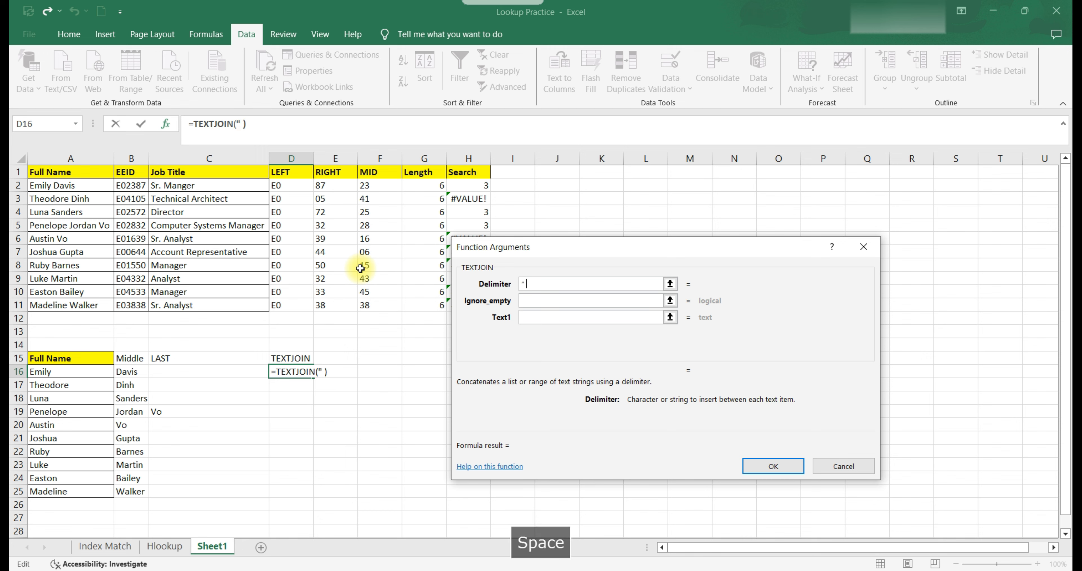
{"action": "type", "text": "\""}
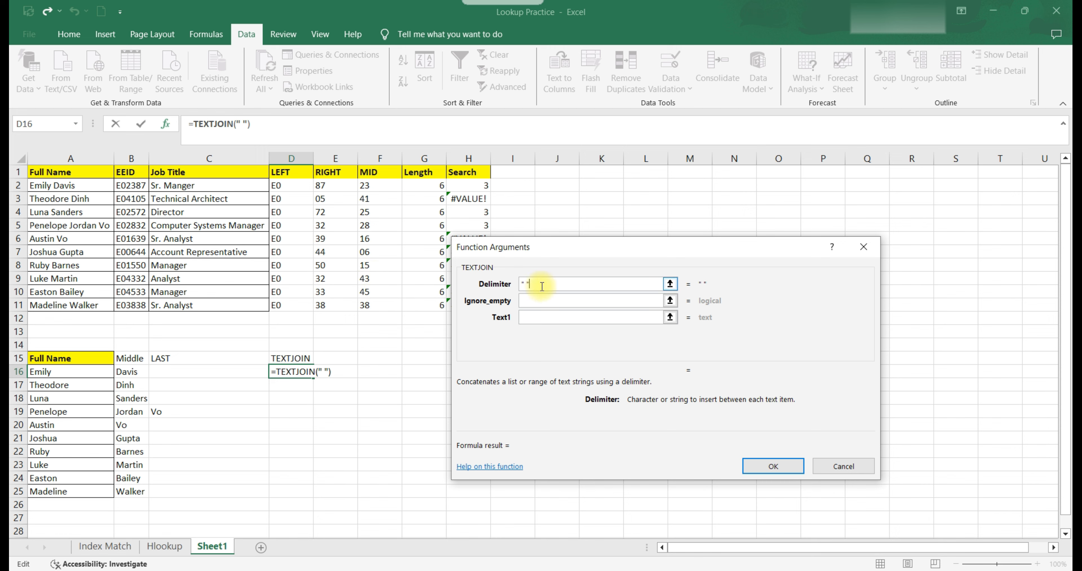
Step: Complete the D16 TEXTJOIN with A16, B16 and C16 as text arguments, leaving Ignore_empty blank
{"action": "left_click", "coordinate": [542, 304]}
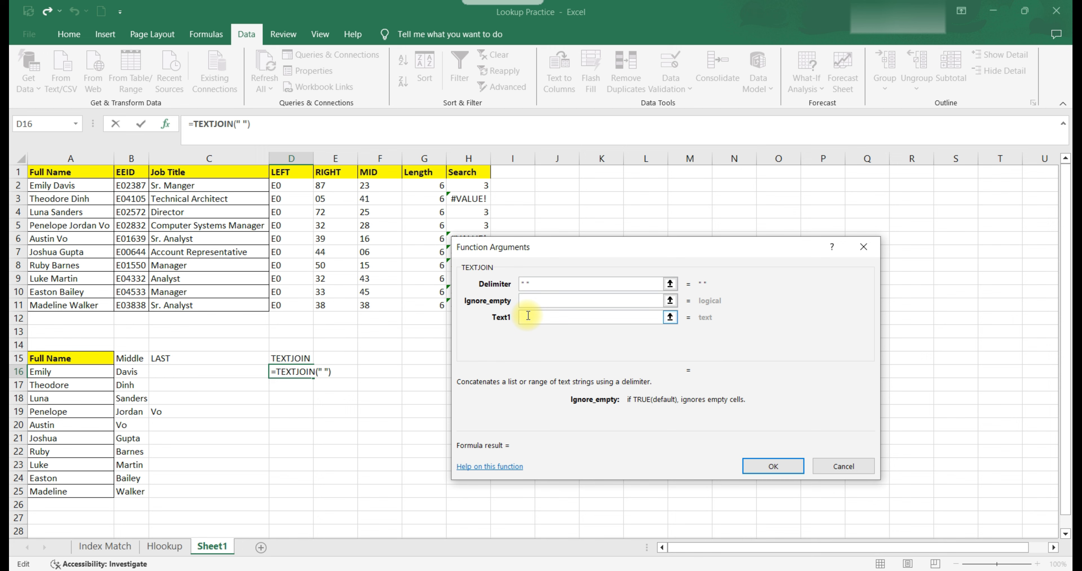
{"action": "left_click", "coordinate": [528, 316]}
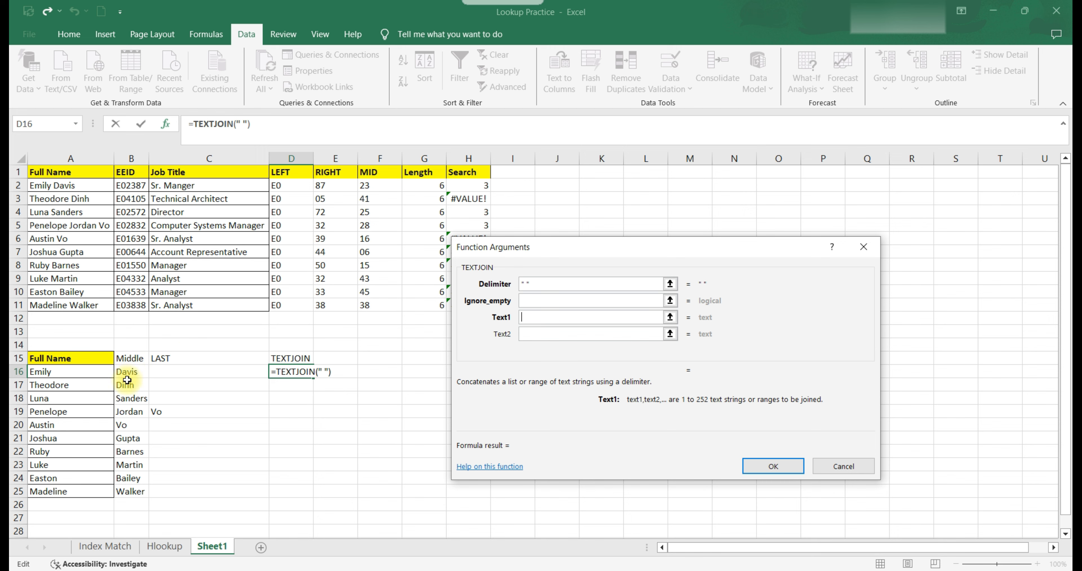
{"action": "left_click", "coordinate": [81, 371]}
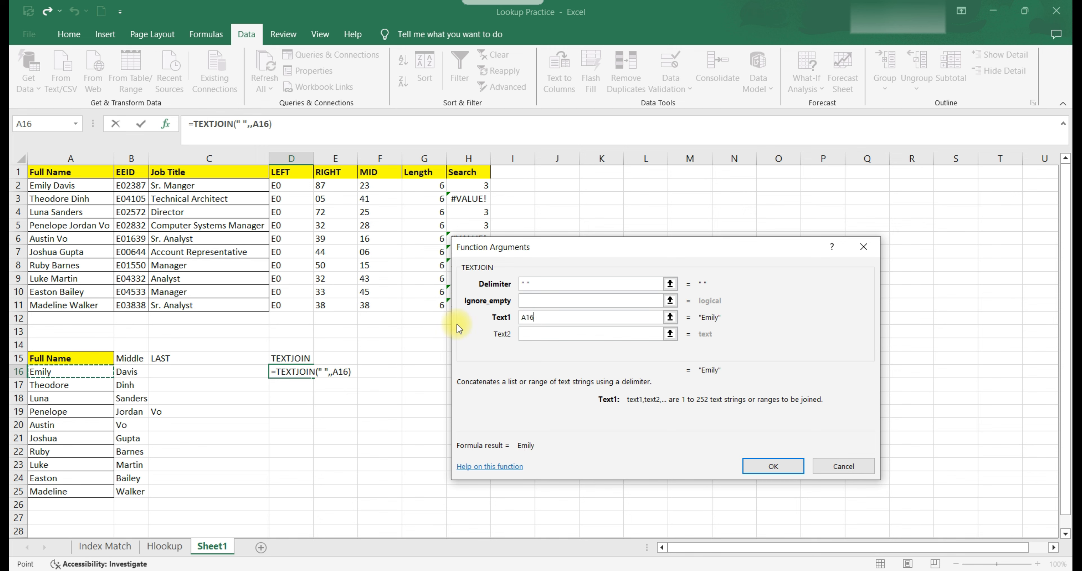
{"action": "left_click", "coordinate": [529, 334]}
{"action": "left_click", "coordinate": [124, 371]}
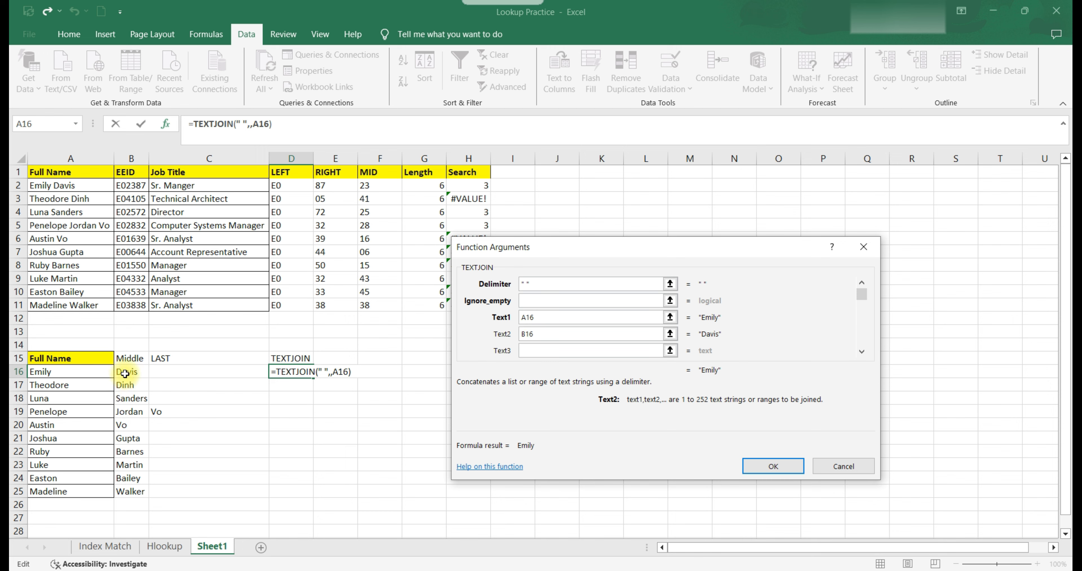
{"action": "key", "text": "Tab"}
{"action": "left_click", "coordinate": [152, 373]}
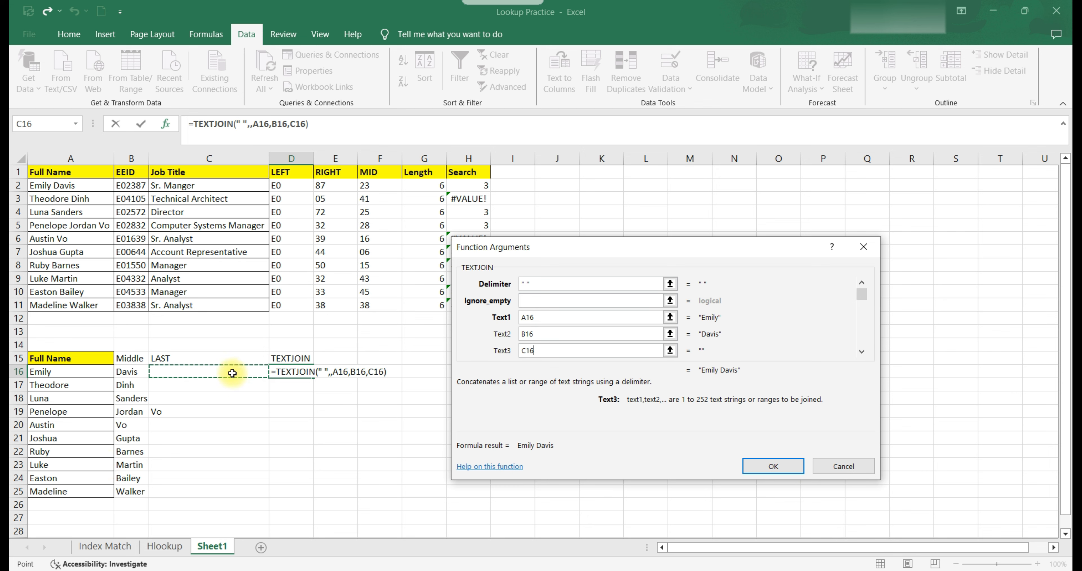
{"action": "left_click", "coordinate": [788, 470]}
Step: Fill the TEXTJOIN formula from D16 down to D25 and widen column D to fit the joined names
{"action": "left_click", "coordinate": [317, 404]}
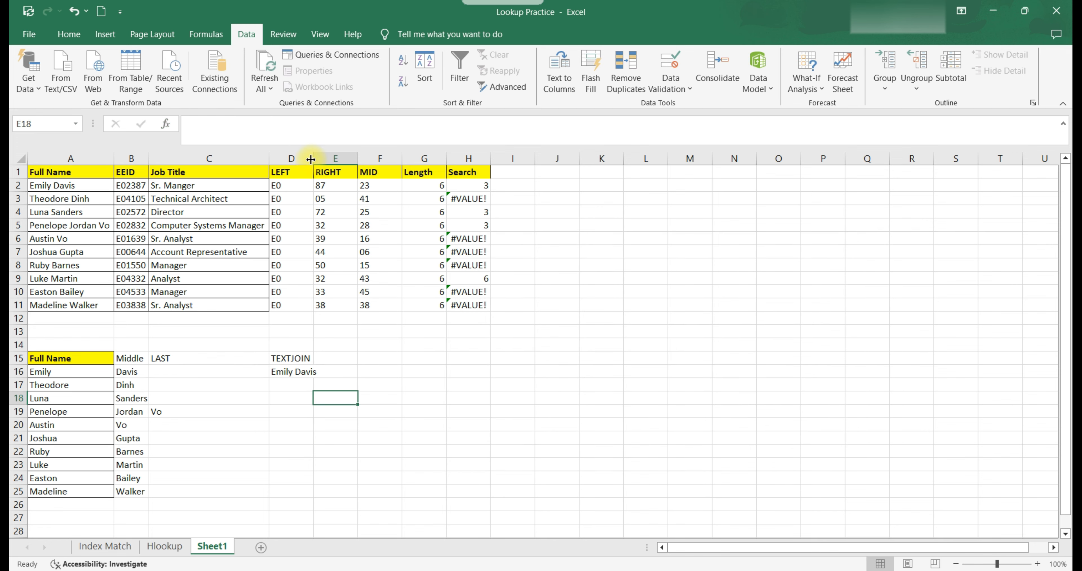
{"action": "left_click_drag", "start_coordinate": [313, 159], "coordinate": [319, 192]}
{"action": "left_click", "coordinate": [310, 375]}
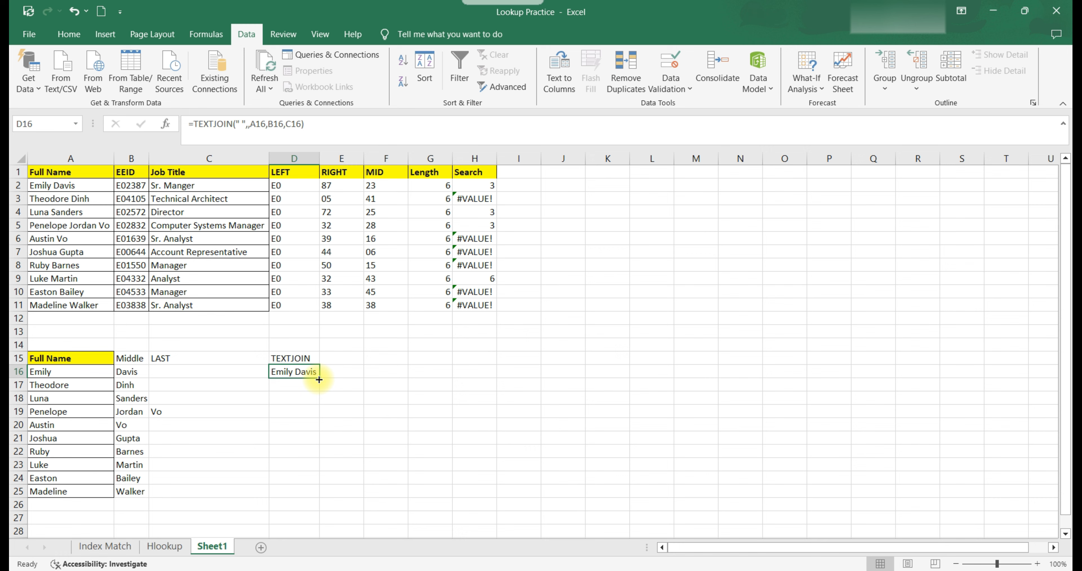
{"action": "left_click_drag", "start_coordinate": [319, 380], "coordinate": [315, 492]}
{"action": "left_click", "coordinate": [385, 424]}
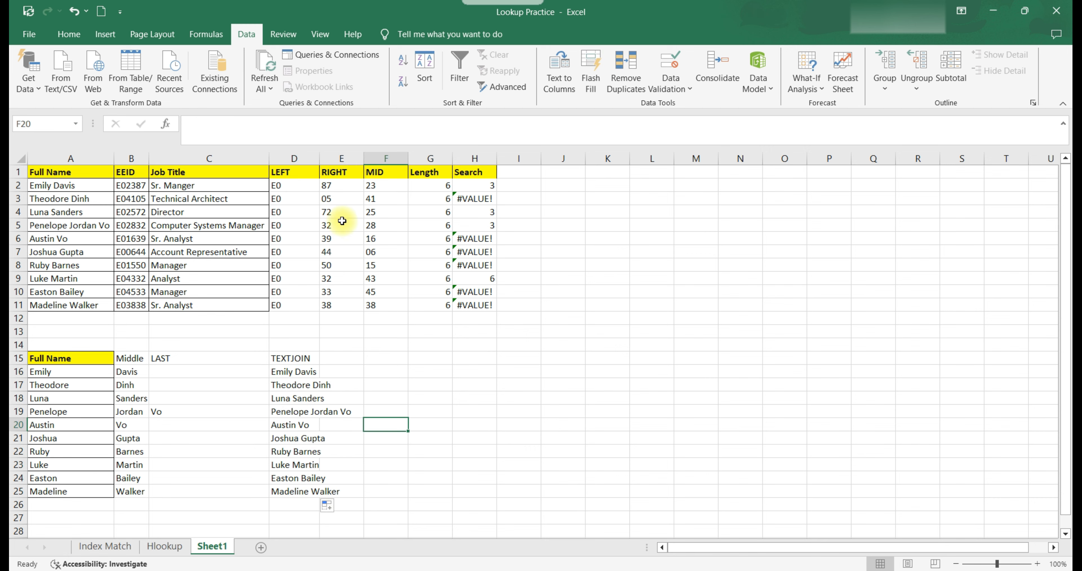
{"action": "double_click", "coordinate": [319, 159]}
{"action": "left_click", "coordinate": [309, 372]}
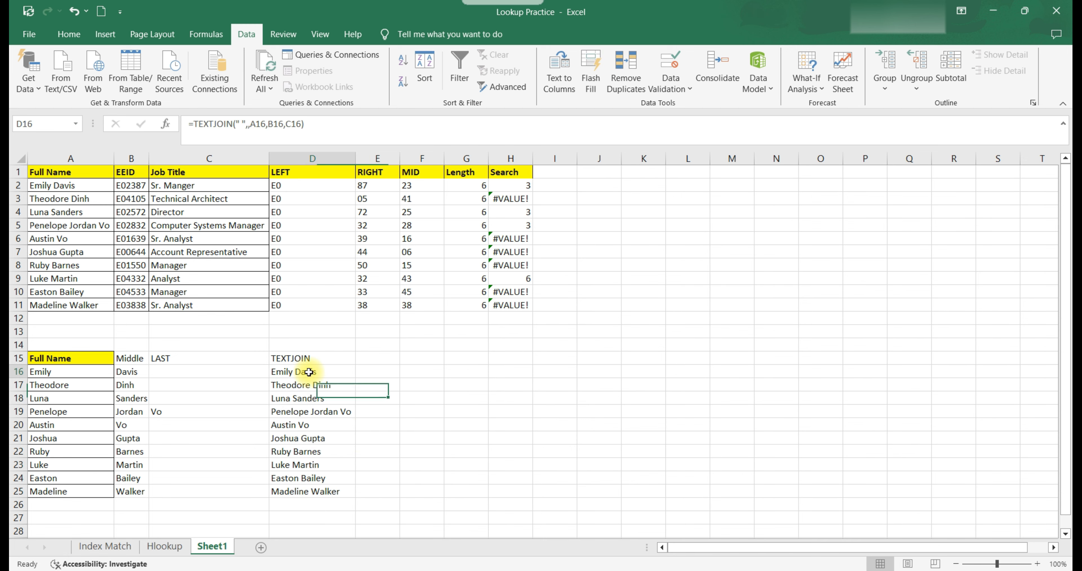
Step: Format the TEXTJOIN header in D15 as bold with a yellow fill
{"action": "left_click", "coordinate": [306, 355]}
{"action": "left_click", "coordinate": [69, 34]}
{"action": "left_click", "coordinate": [135, 81]}
{"action": "left_click", "coordinate": [230, 81]}
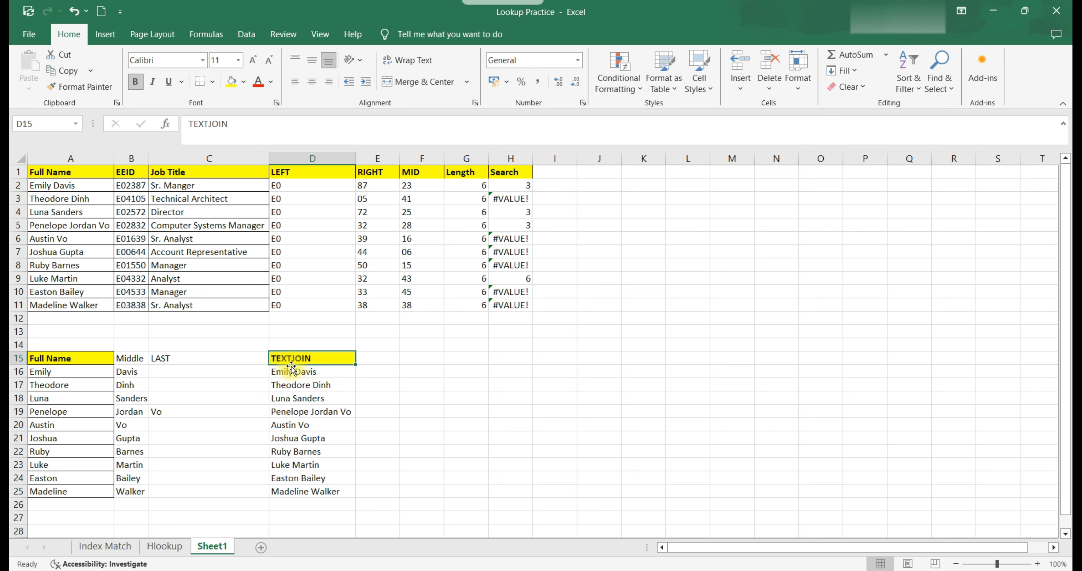
Step: Add the column header CONCATENATE in cell E15
{"action": "left_click", "coordinate": [393, 360]}
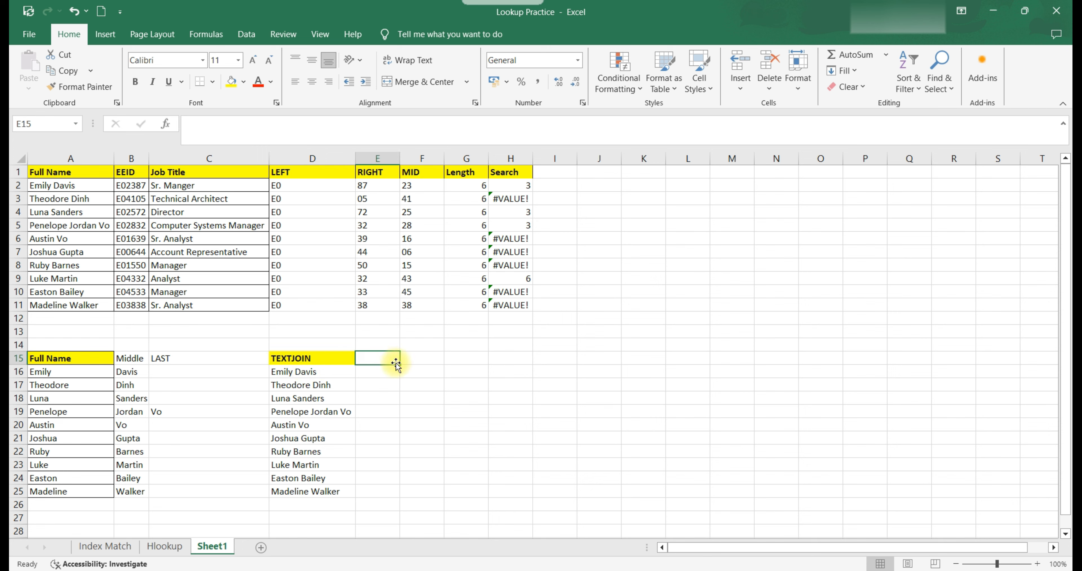
{"action": "type", "text": "CONCATEN"}
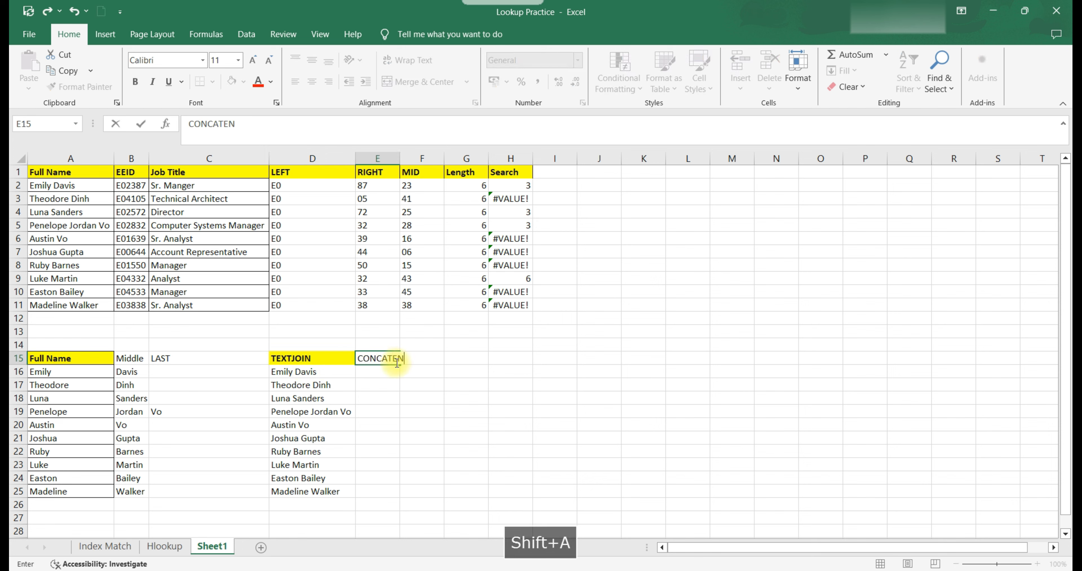
{"action": "type", "text": "ATE"}
{"action": "key", "text": "Return"}
Step: Start a CONCATENATE formula in E16 with A16 as the first text and open its function arguments
{"action": "type", "text": "=CON"}
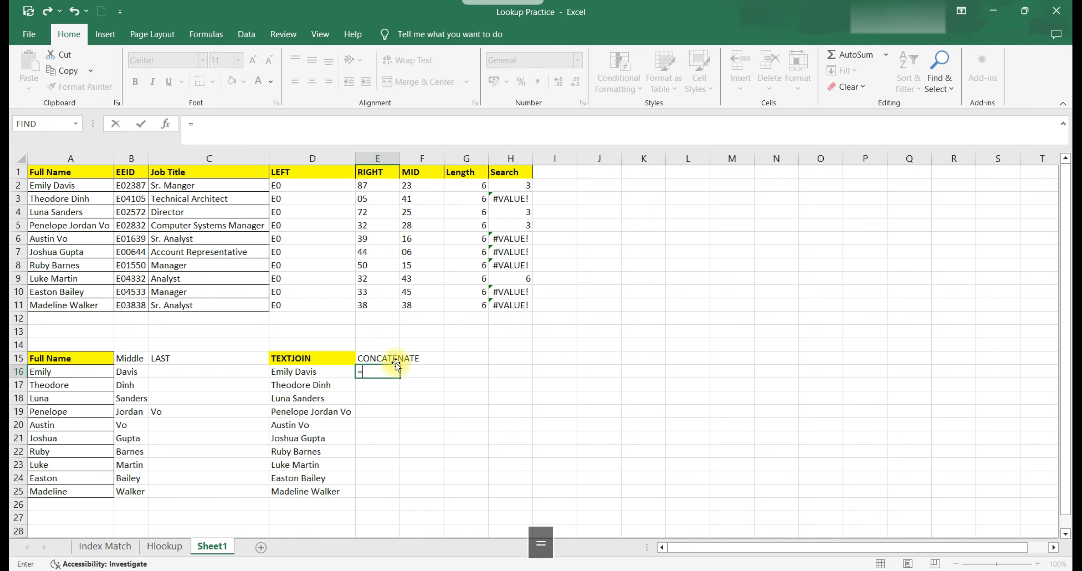
{"action": "key", "text": "Down"}
{"action": "key", "text": "Down"}
{"action": "key", "text": "Down"}
{"action": "key", "text": "Down"}
{"action": "key", "text": "Down"}
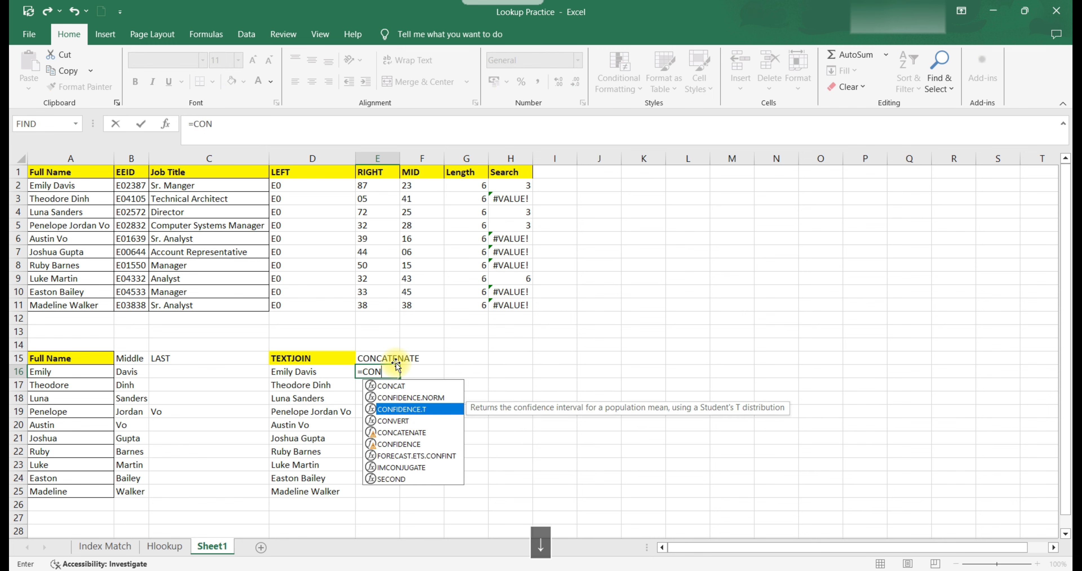
{"action": "key", "text": "Up"}
{"action": "key", "text": "Tab"}
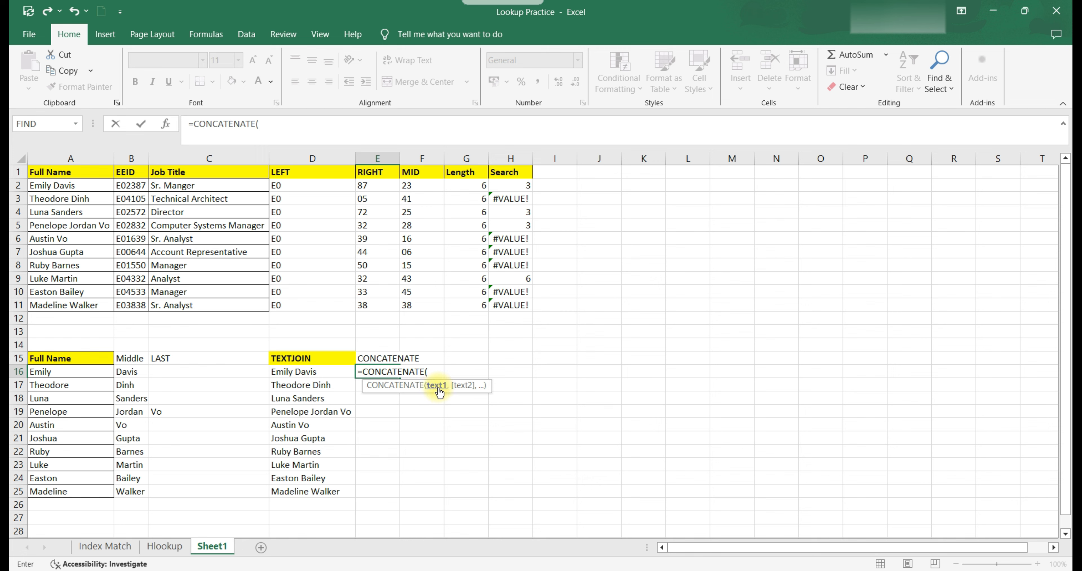
{"action": "left_click", "coordinate": [58, 374]}
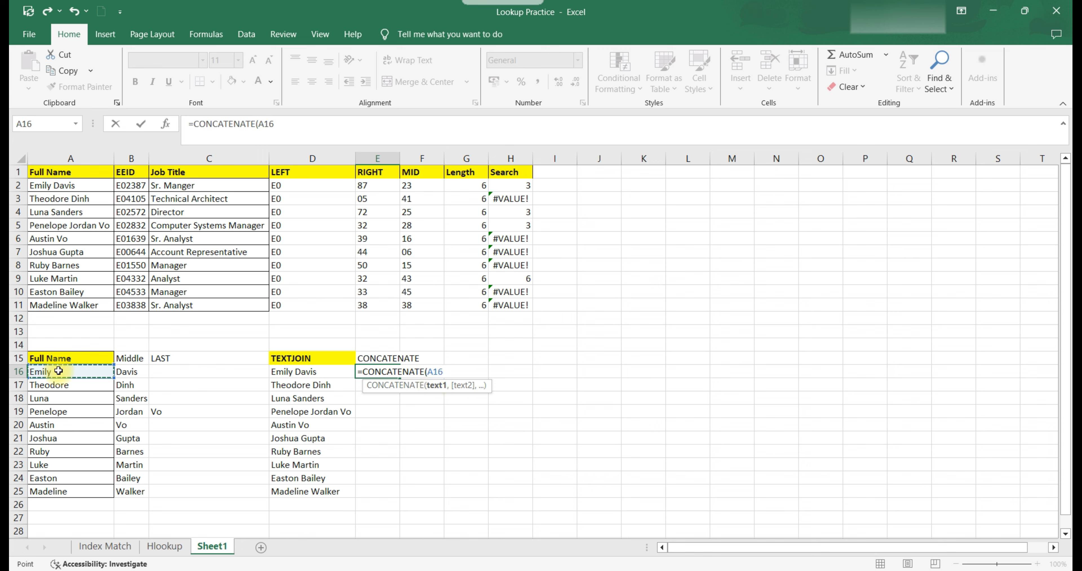
{"action": "type", "text": ","}
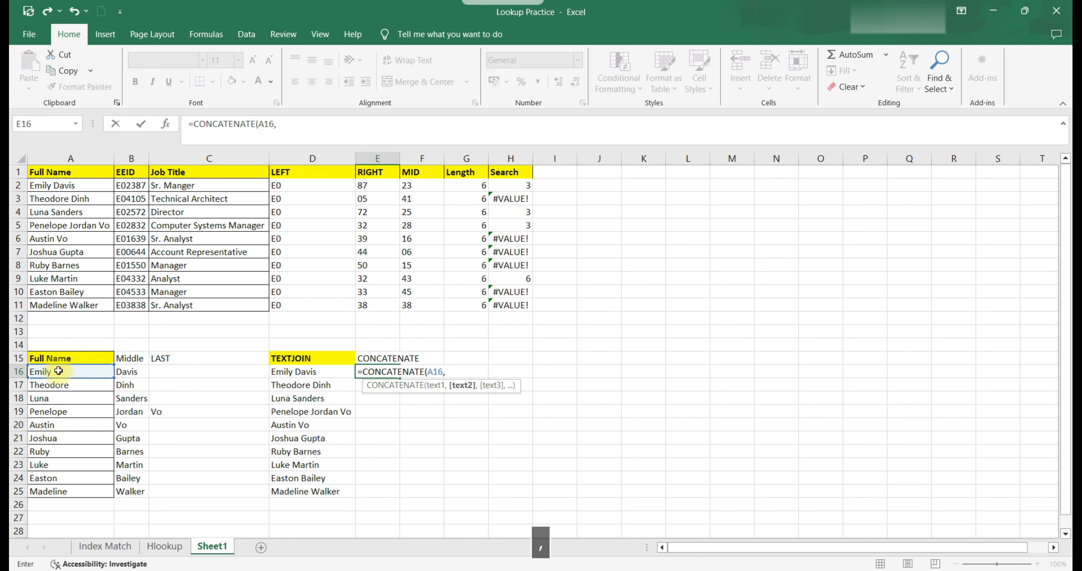
{"action": "left_click", "coordinate": [166, 128]}
{"action": "left_click_drag", "start_coordinate": [549, 249], "coordinate": [626, 242]}
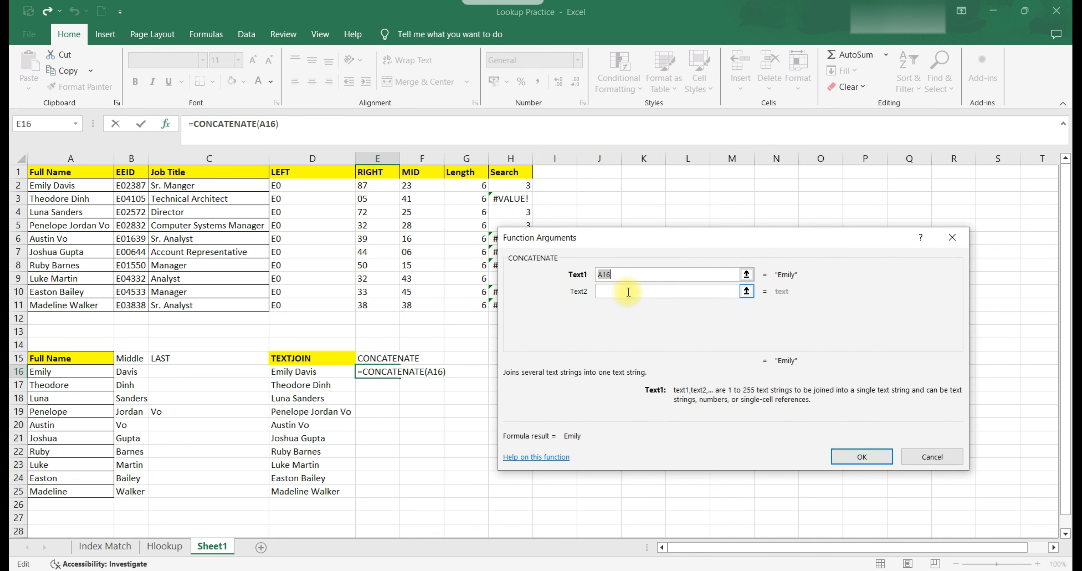
Step: Complete the E16 formula as =CONCATENATE(A16," ",B16," ",C16)
{"action": "left_click", "coordinate": [628, 291]}
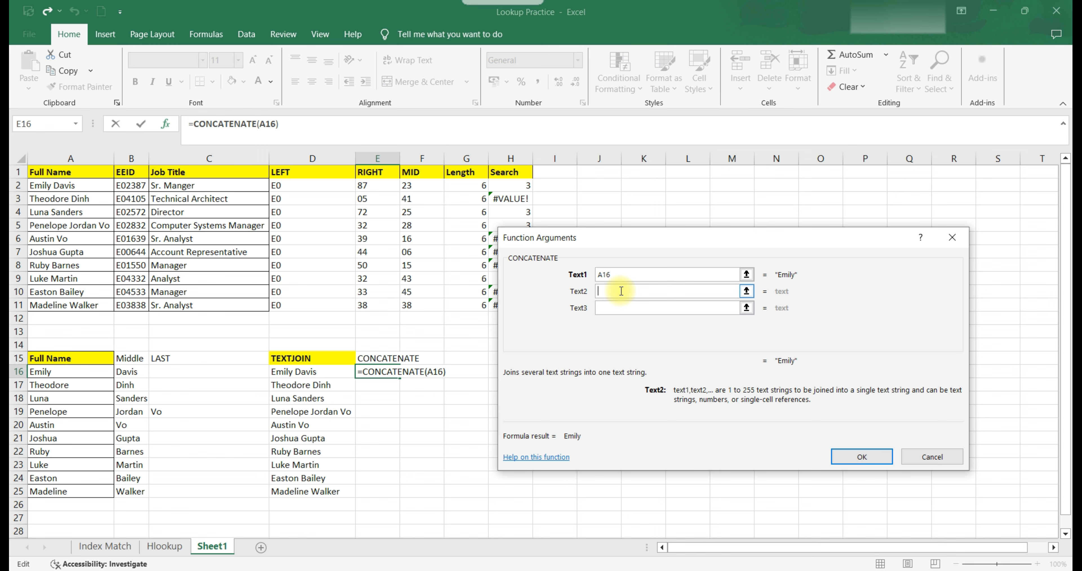
{"action": "type", "text": "\" \""}
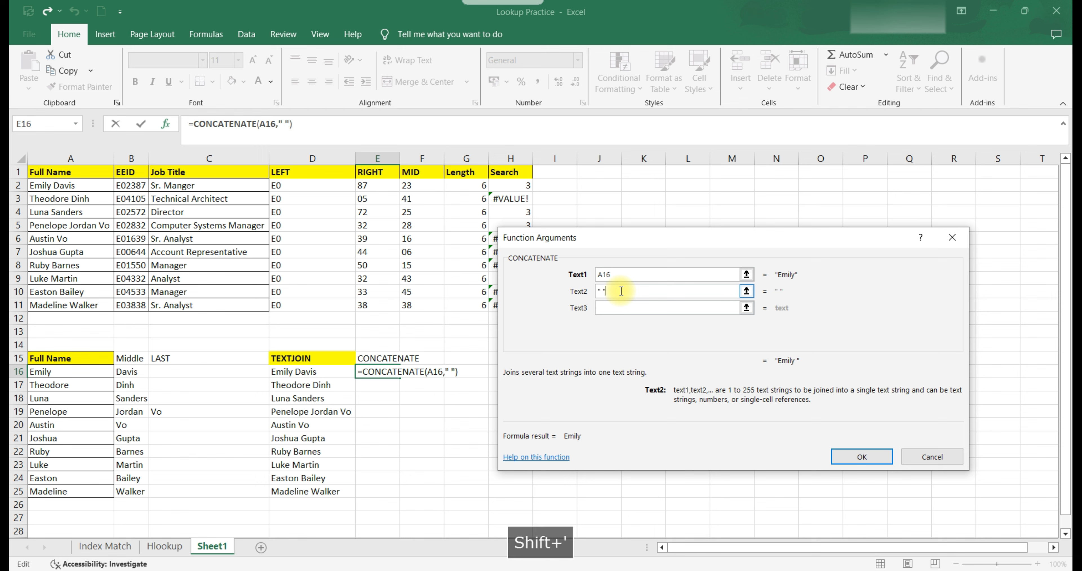
{"action": "left_click", "coordinate": [621, 307]}
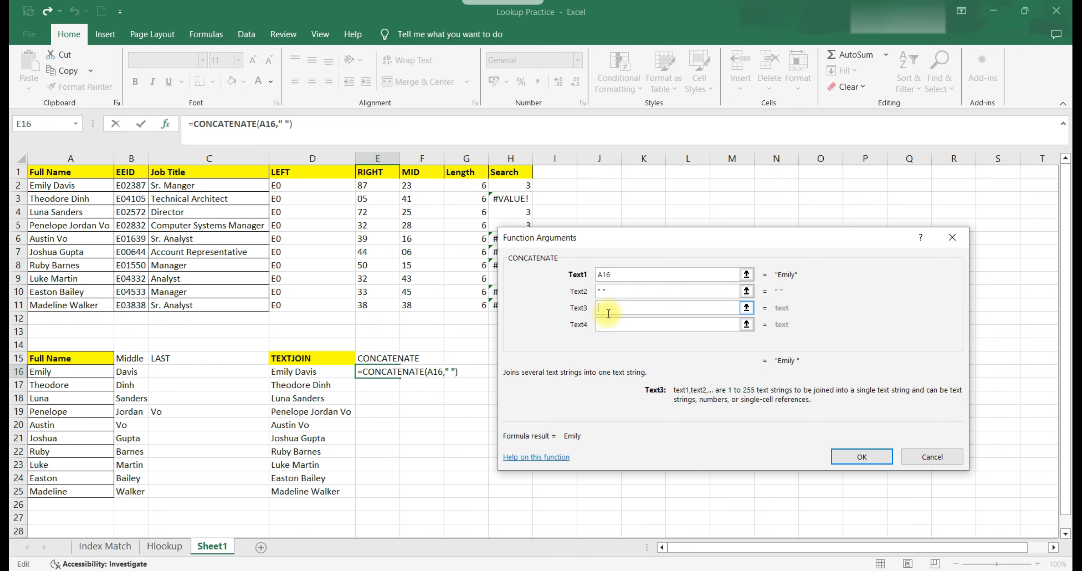
{"action": "left_click", "coordinate": [123, 373]}
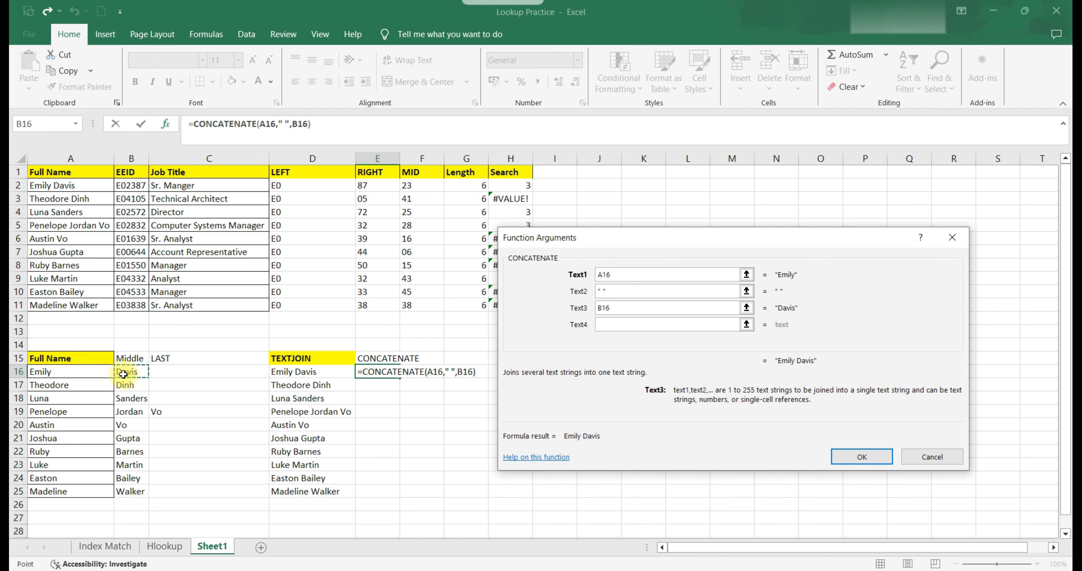
{"action": "left_click", "coordinate": [633, 325]}
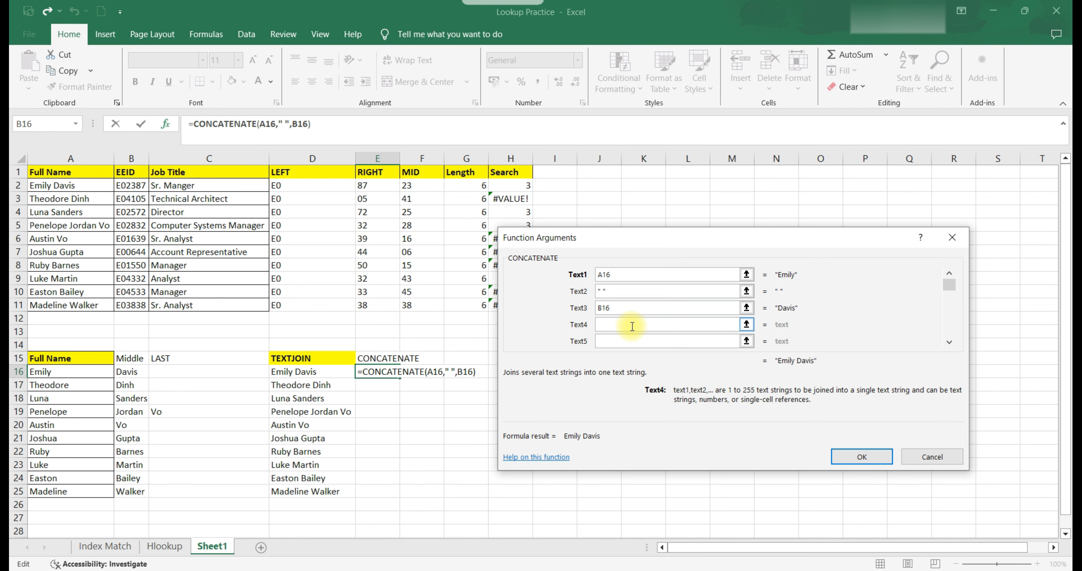
{"action": "type", "text": "\" \""}
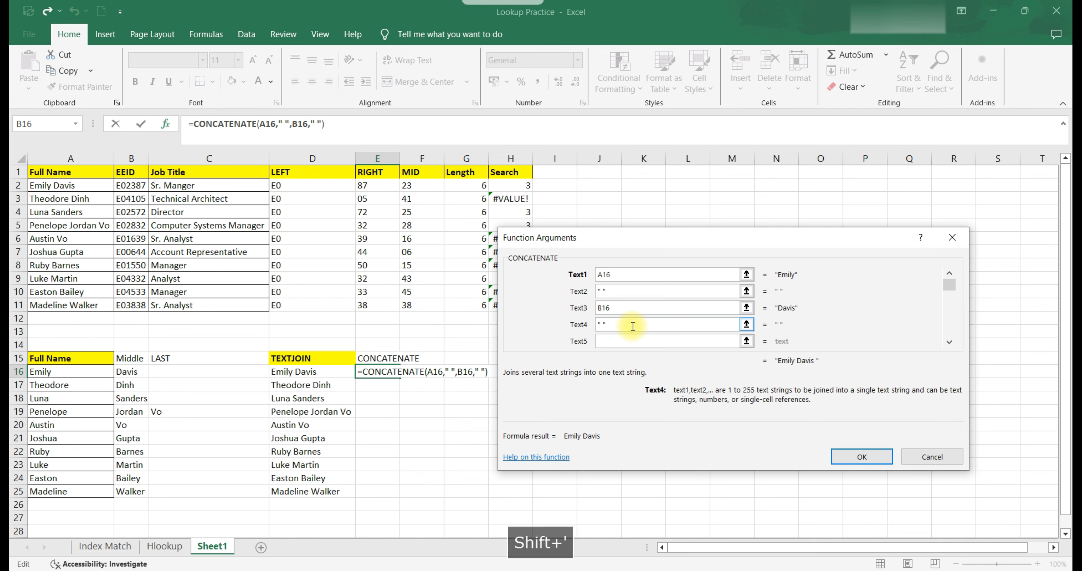
{"action": "left_click", "coordinate": [628, 341]}
{"action": "left_click", "coordinate": [217, 370]}
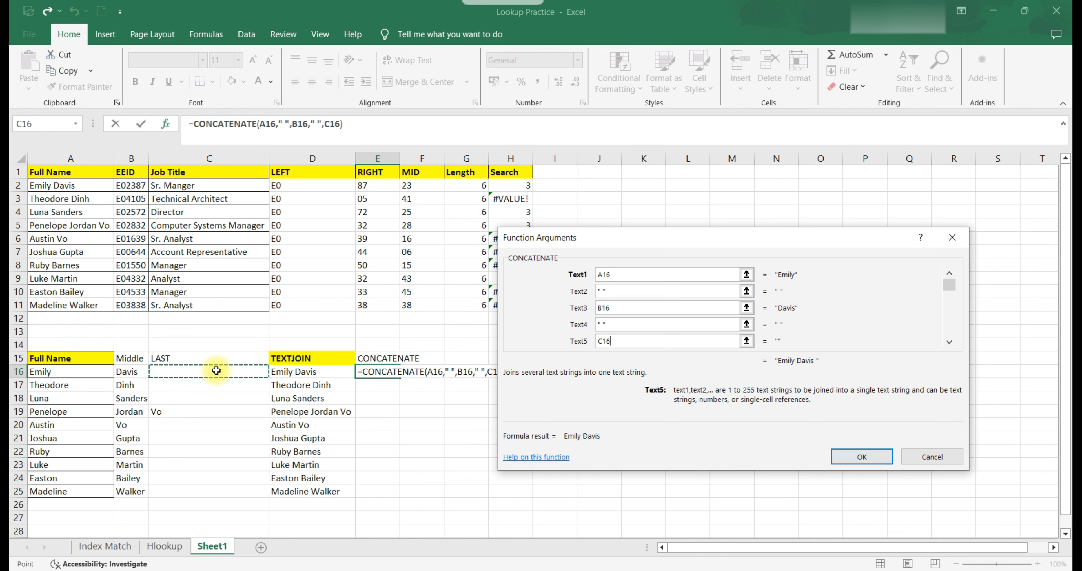
{"action": "left_click", "coordinate": [859, 457]}
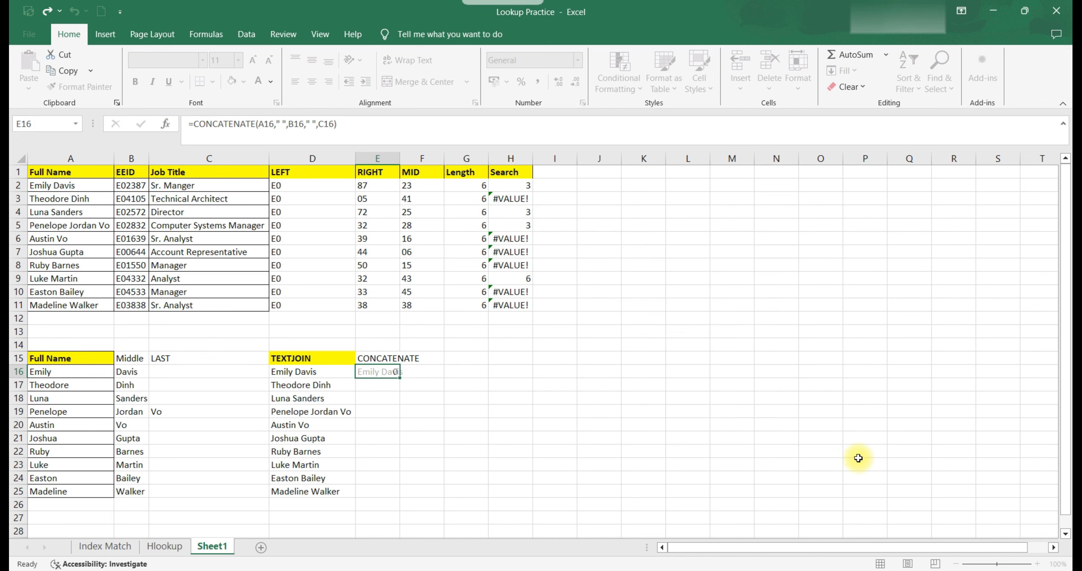
Step: Autofit column E's width and fill the CONCATENATE formula from E16 down to E25
{"action": "double_click", "coordinate": [400, 158]}
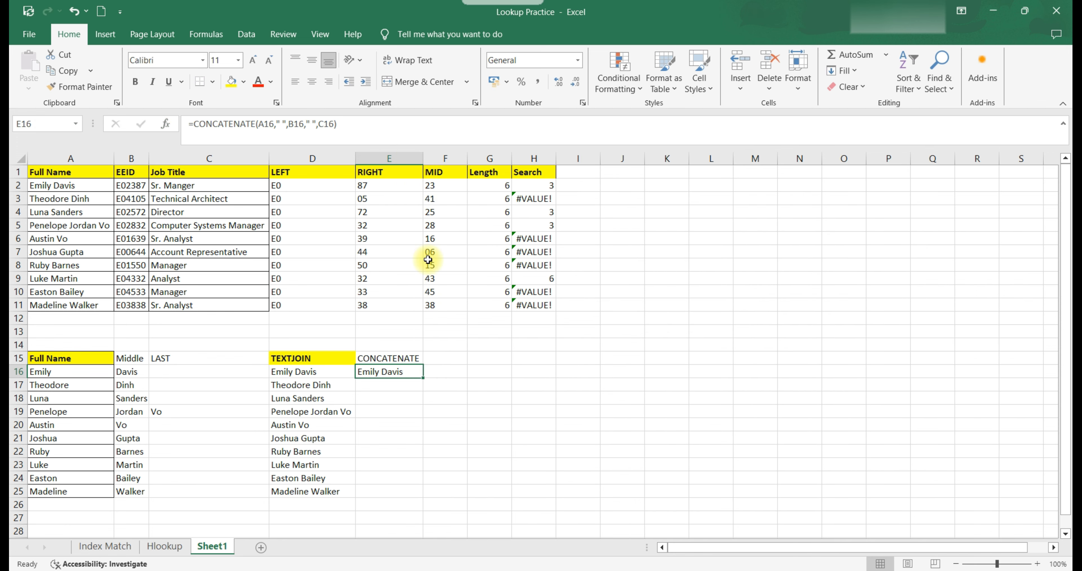
{"action": "left_click_drag", "start_coordinate": [422, 378], "coordinate": [419, 497]}
{"action": "left_click", "coordinate": [458, 385]}
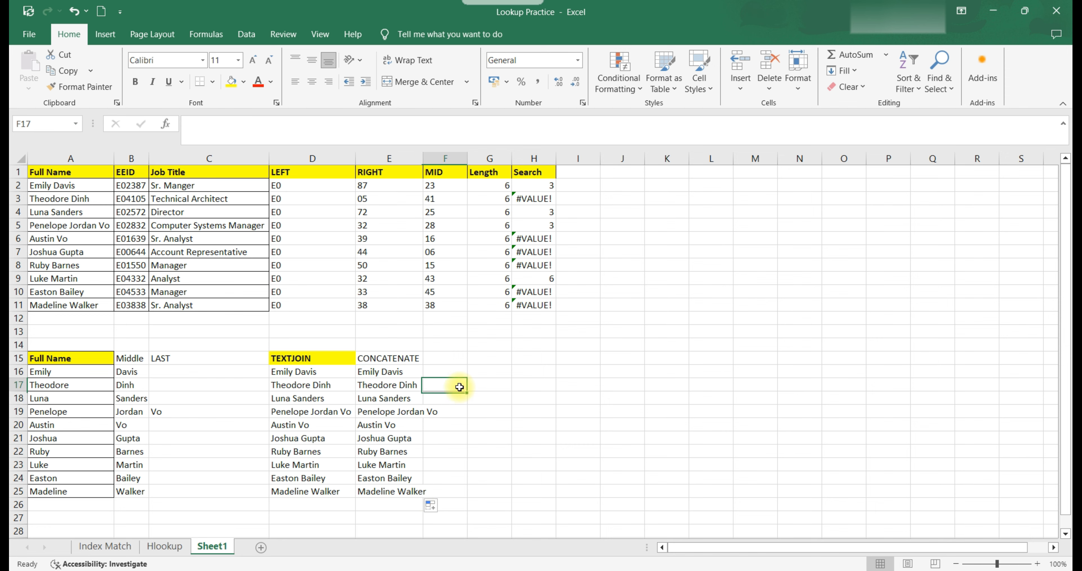
Step: Autofit column E to its longest joined name and select the CONCATENATE results in E16:E25 for review
{"action": "double_click", "coordinate": [425, 158]}
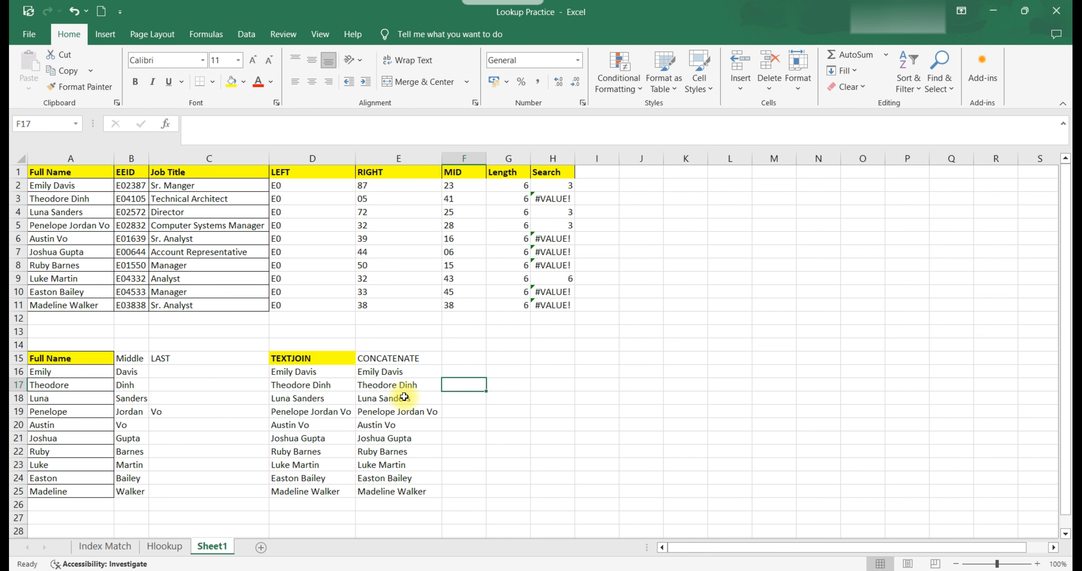
{"action": "left_click_drag", "start_coordinate": [394, 372], "coordinate": [401, 493]}
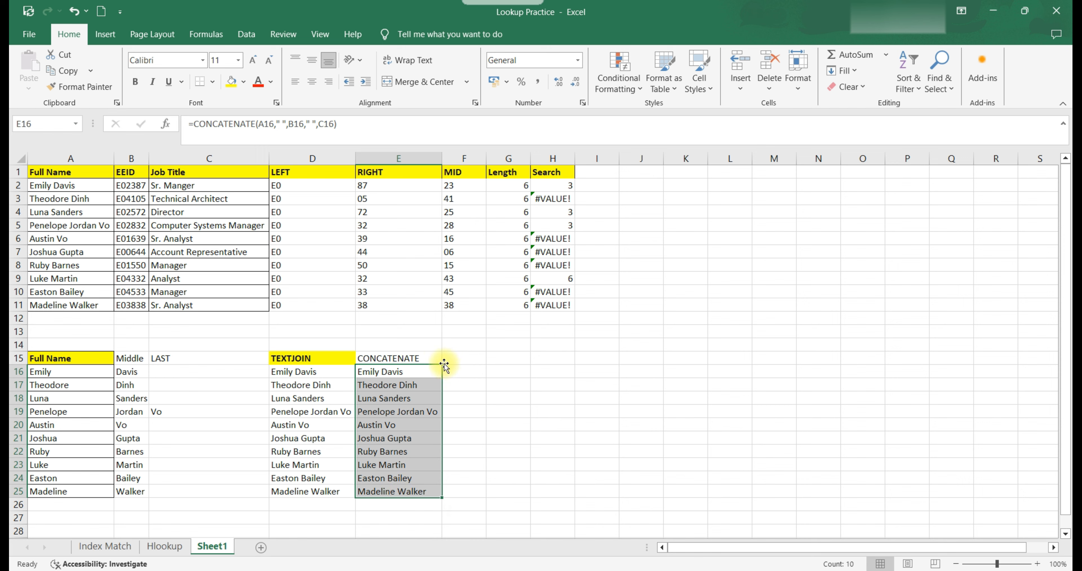
{"action": "left_click", "coordinate": [455, 372]}
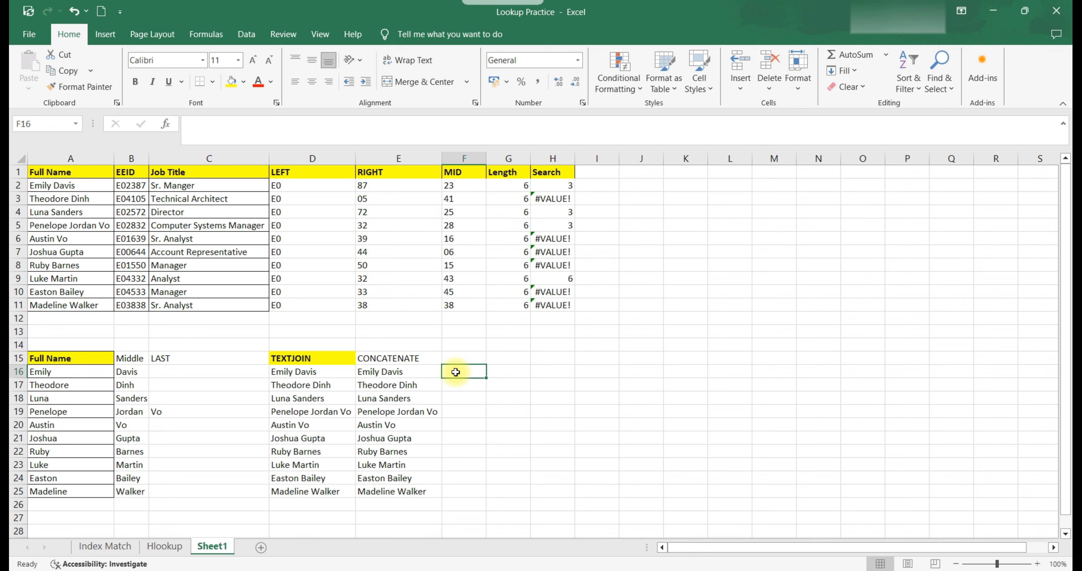
Step: Add the column header Syntax in cell F15, beside the CONCATENATE header
{"action": "left_click", "coordinate": [411, 360]}
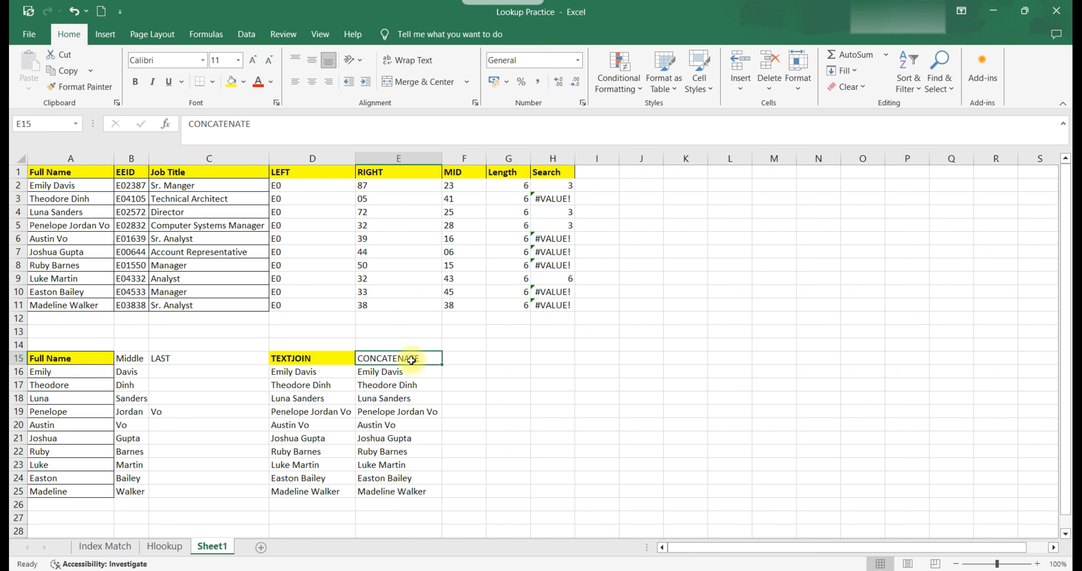
{"action": "left_click", "coordinate": [468, 362]}
{"action": "type", "text": "Syntax"}
{"action": "key", "text": "Return"}
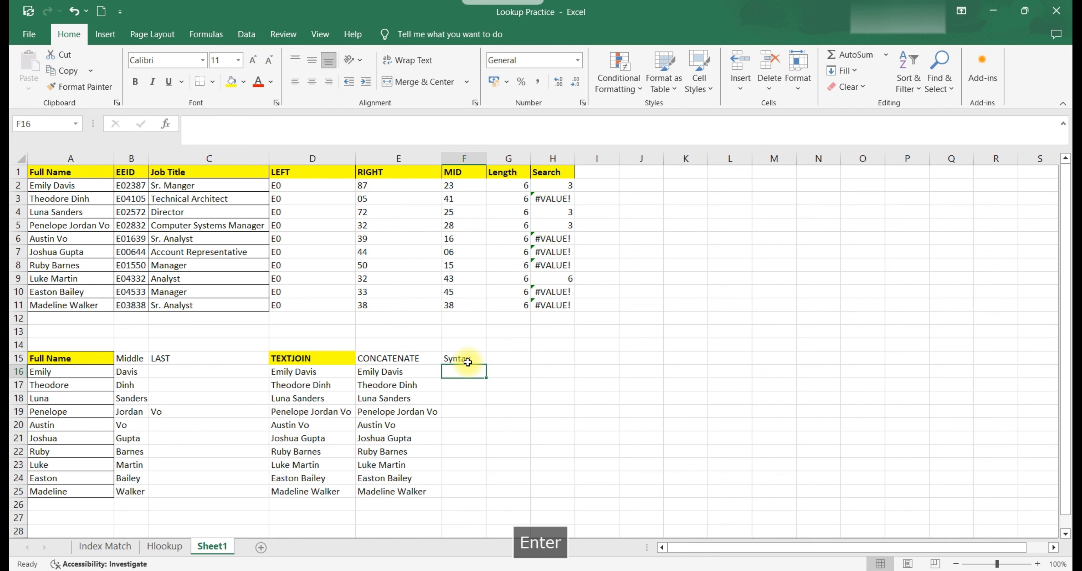
Step: Enter the formula =A16&" "&B16&" "&C16 in F16 to join the name parts with ampersands and spaces
{"action": "type", "text": "="}
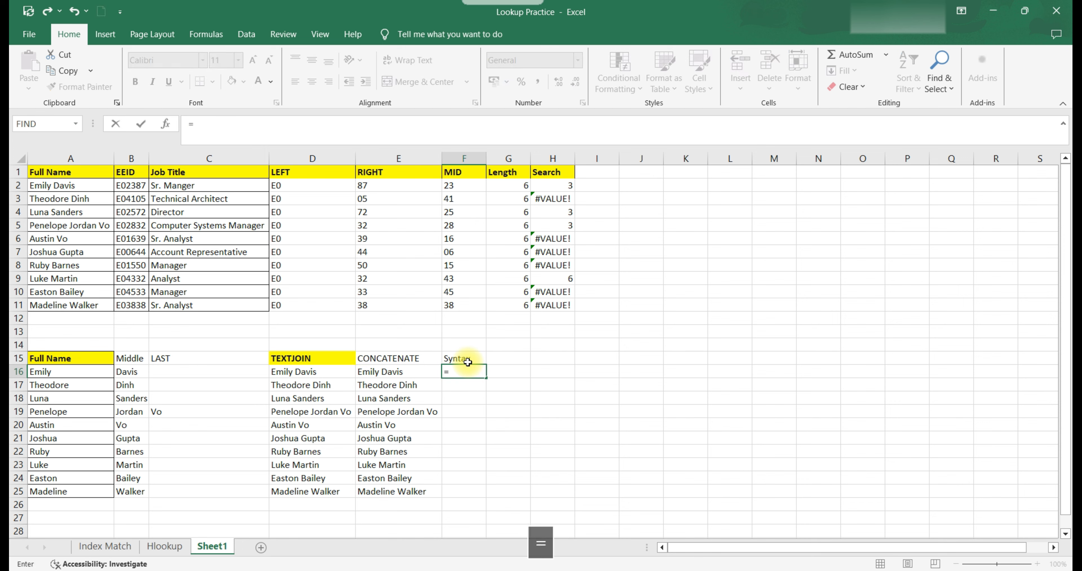
{"action": "key", "text": "BackSpace"}
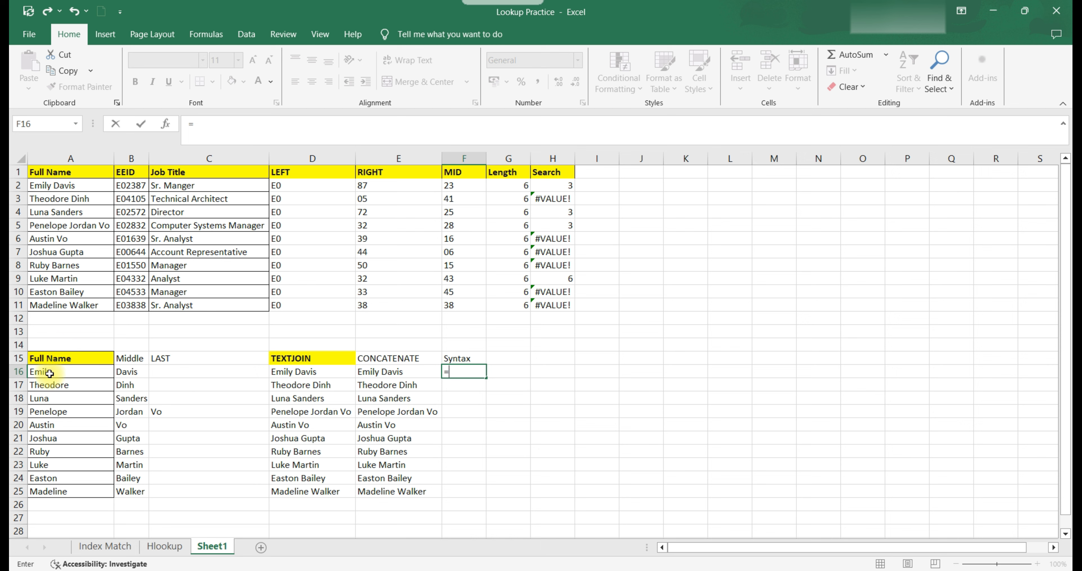
{"action": "left_click", "coordinate": [50, 374]}
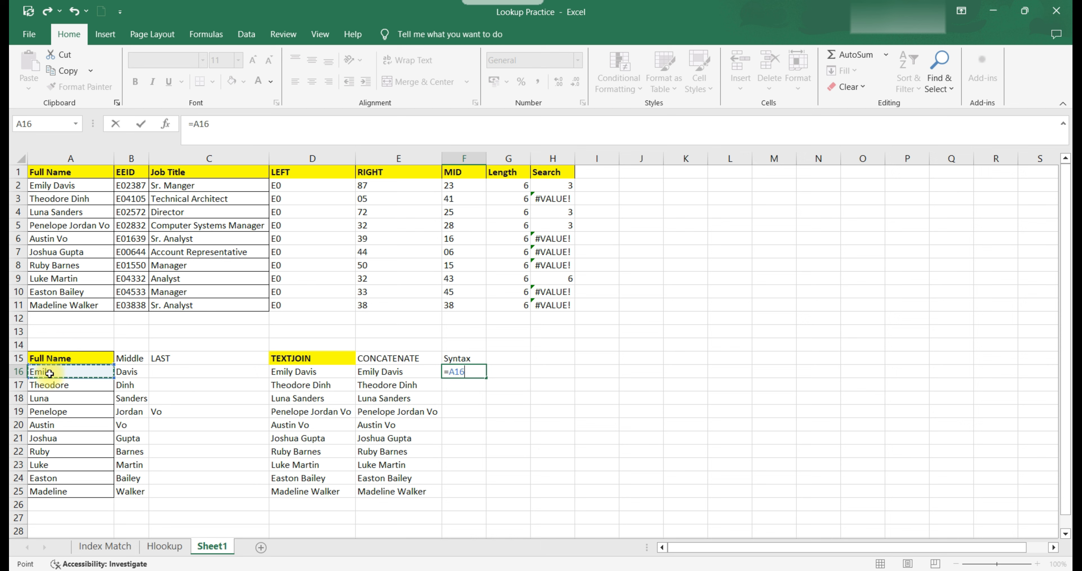
{"action": "type", "text": "&\""}
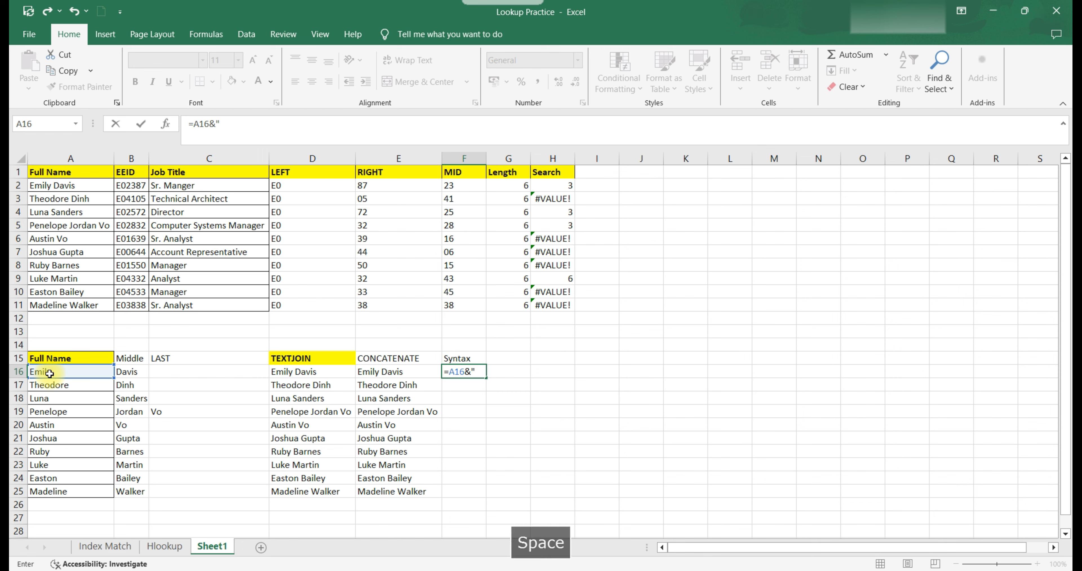
{"action": "type", "text": " \""}
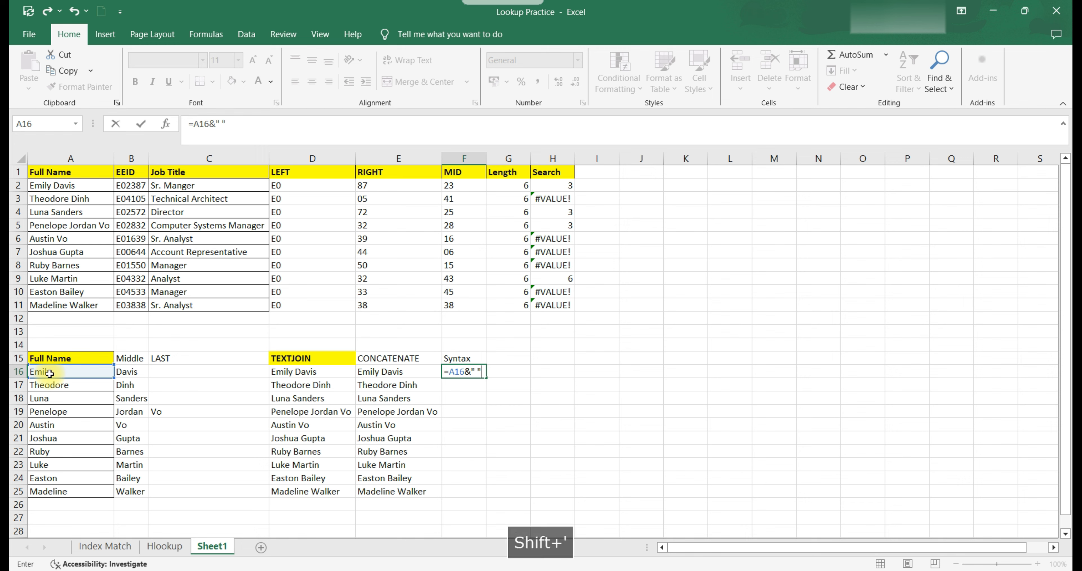
{"action": "type", "text": "&"}
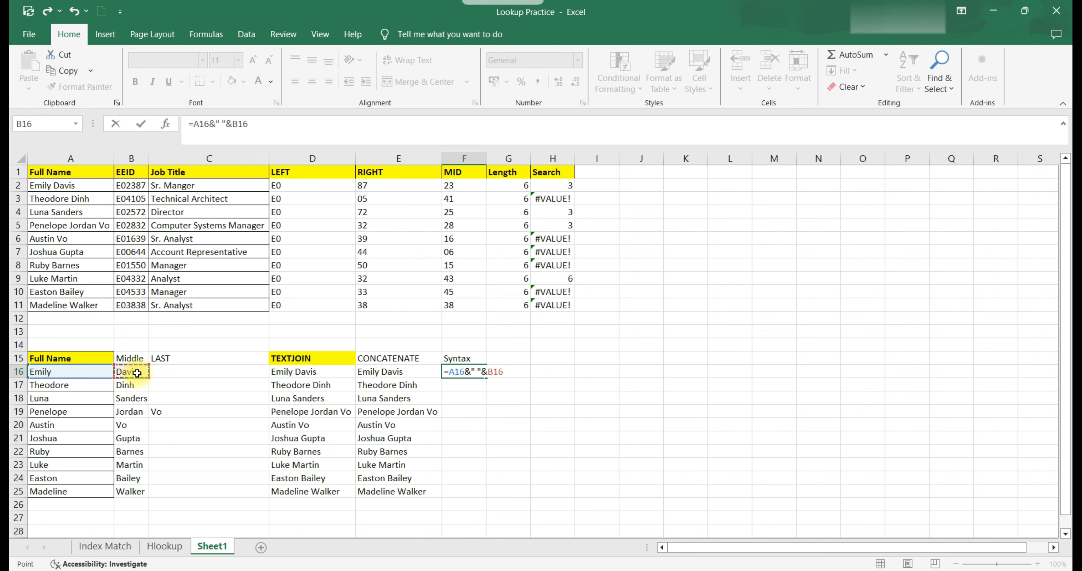
{"action": "type", "text": "&"}
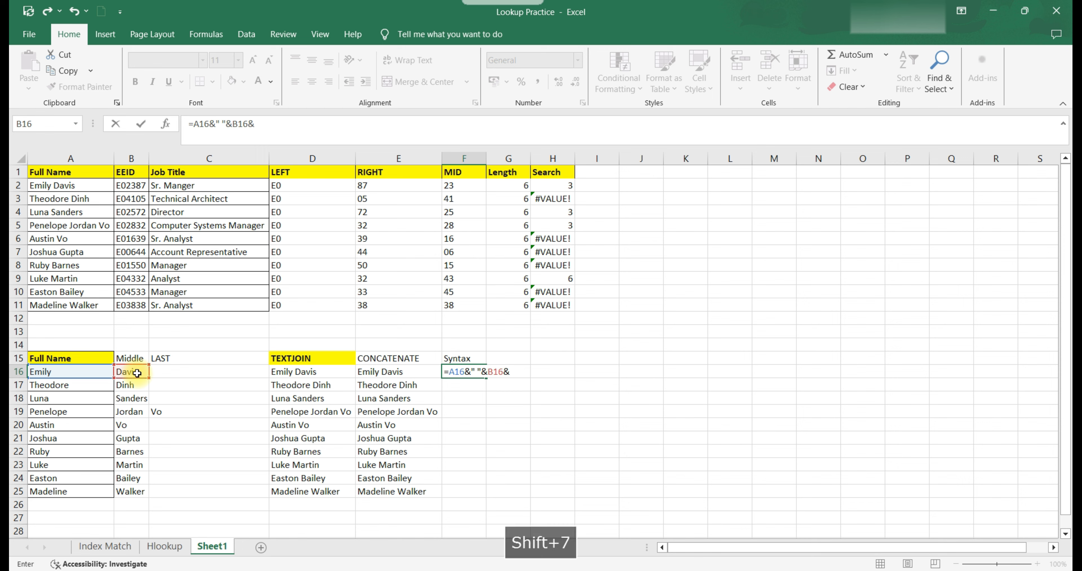
{"action": "type", "text": "\""}
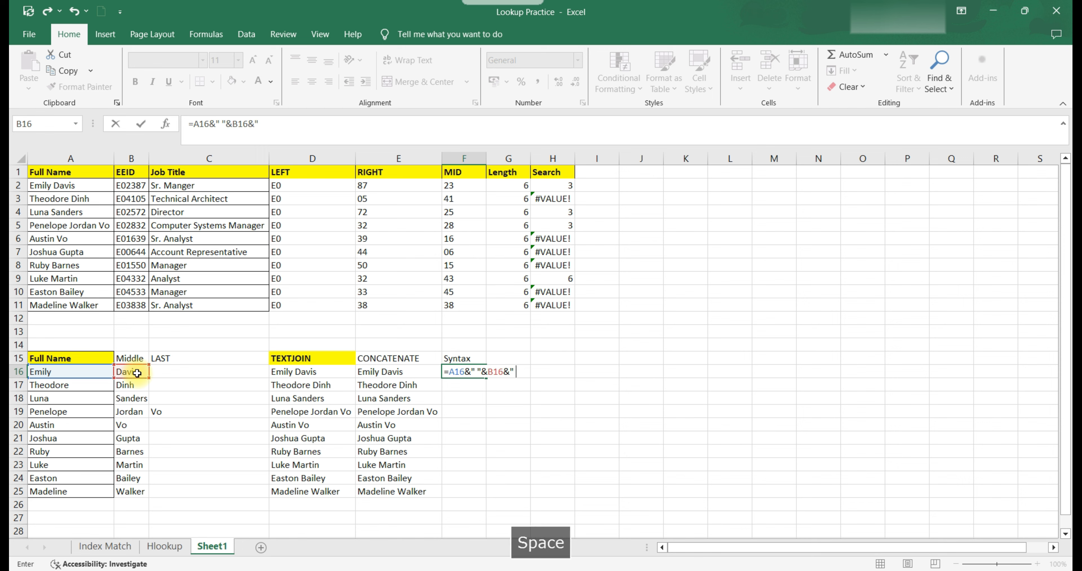
{"action": "type", "text": " \""}
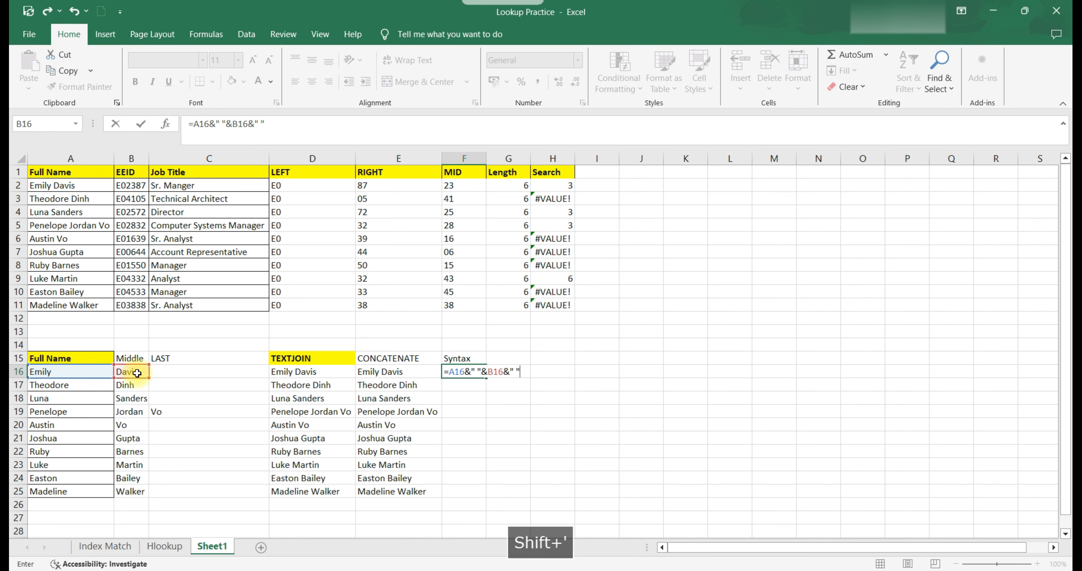
{"action": "type", "text": "&"}
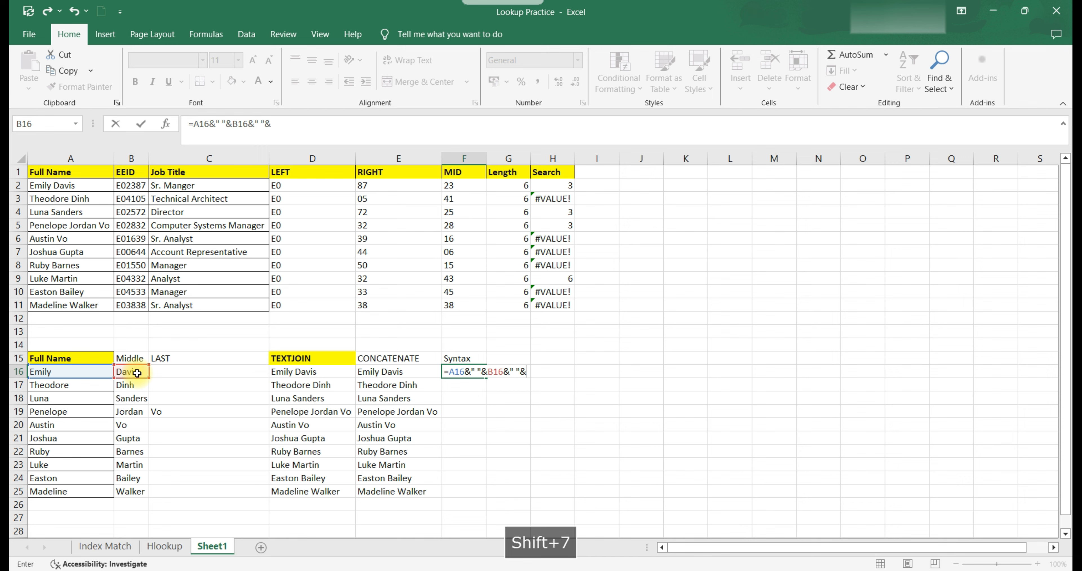
{"action": "left_click", "coordinate": [175, 373]}
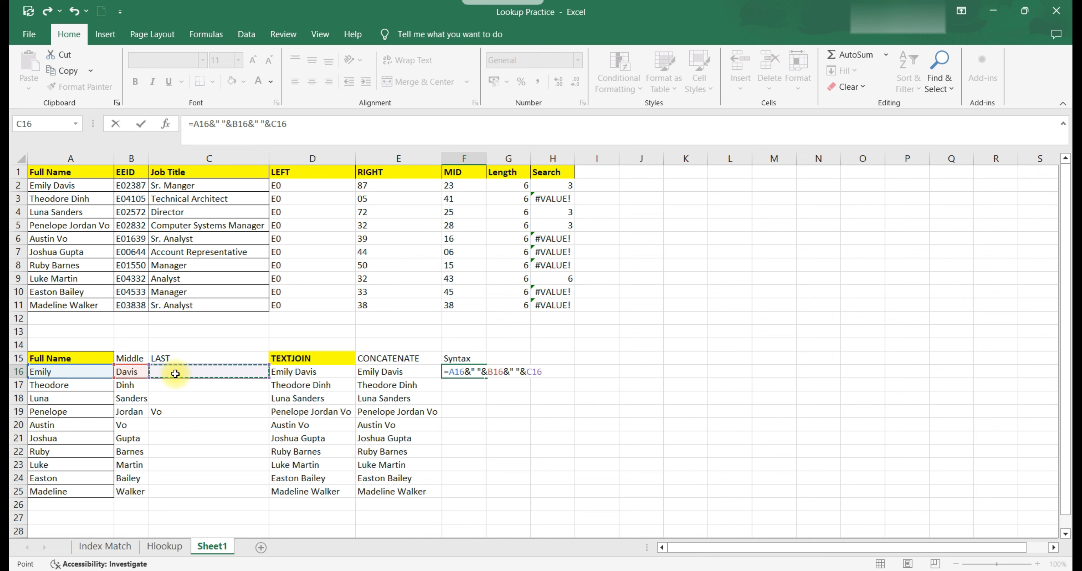
{"action": "key", "text": "Return"}
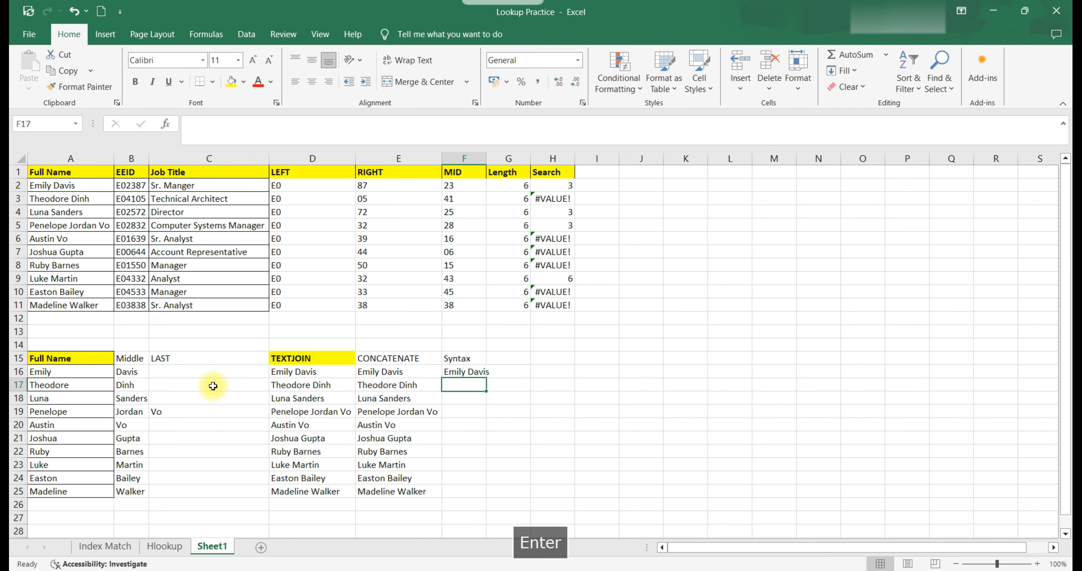
Step: Fill the ampersand formula from F16 down to F25 and autofit column F's width
{"action": "double_click", "coordinate": [486, 158]}
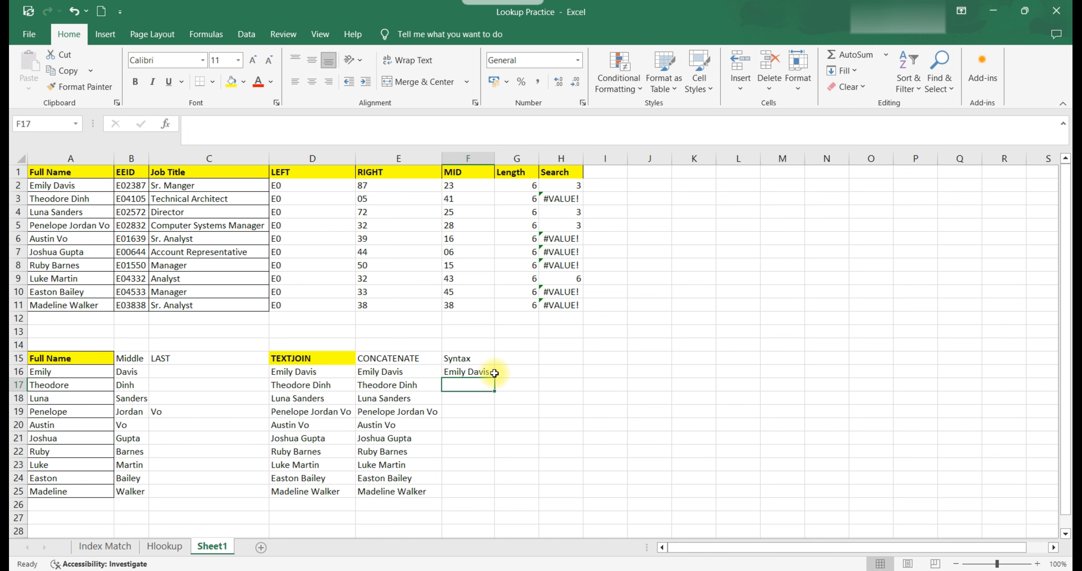
{"action": "left_click", "coordinate": [491, 373]}
{"action": "left_click_drag", "start_coordinate": [495, 378], "coordinate": [485, 493]}
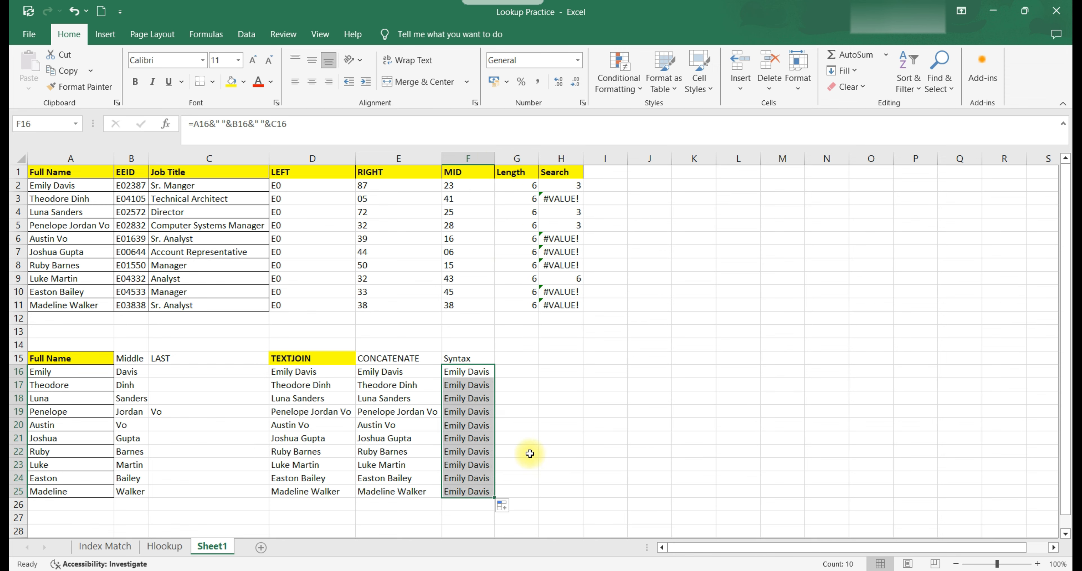
{"action": "left_click", "coordinate": [526, 391]}
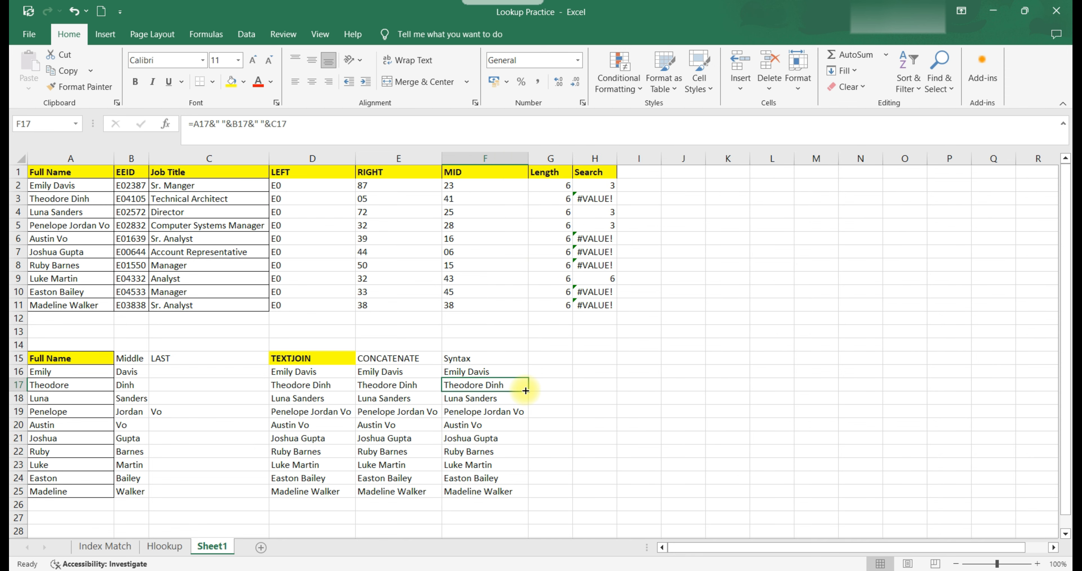